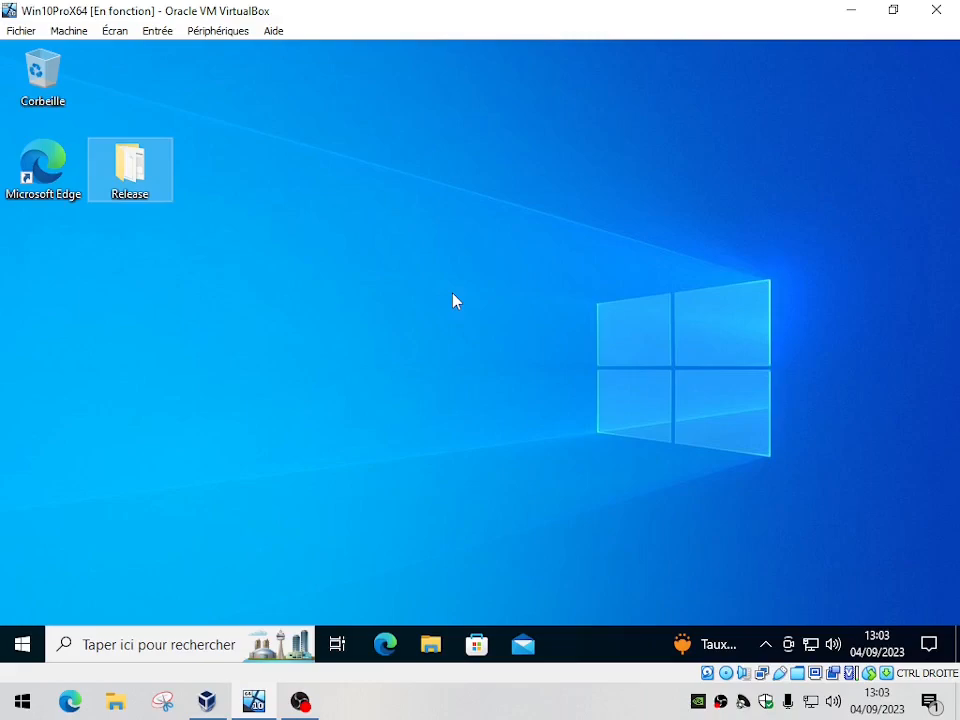
Step: Open the Release folder on the desktop, run DISM_GUI as administrator and maximize its window
double_click(152, 198)
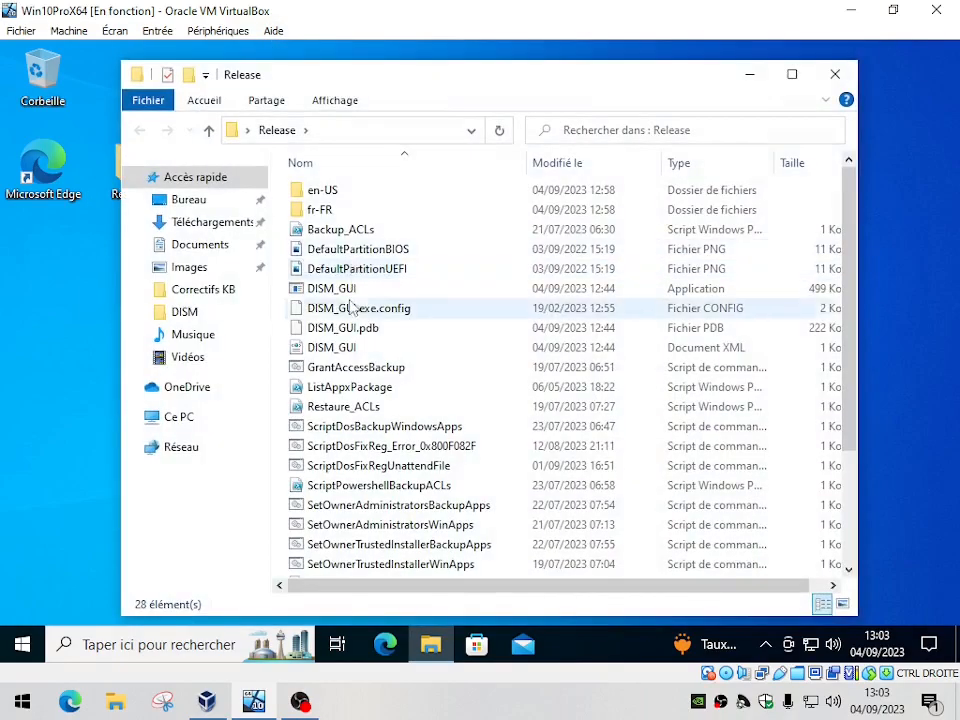
right_click(345, 288)
left_click(410, 268)
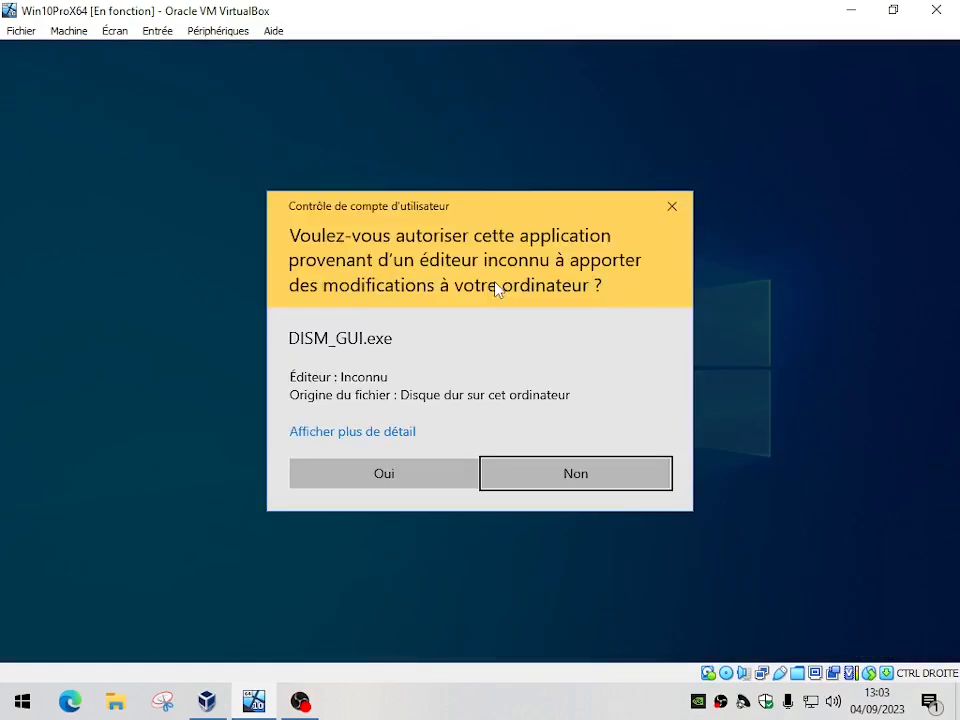
left_click(423, 464)
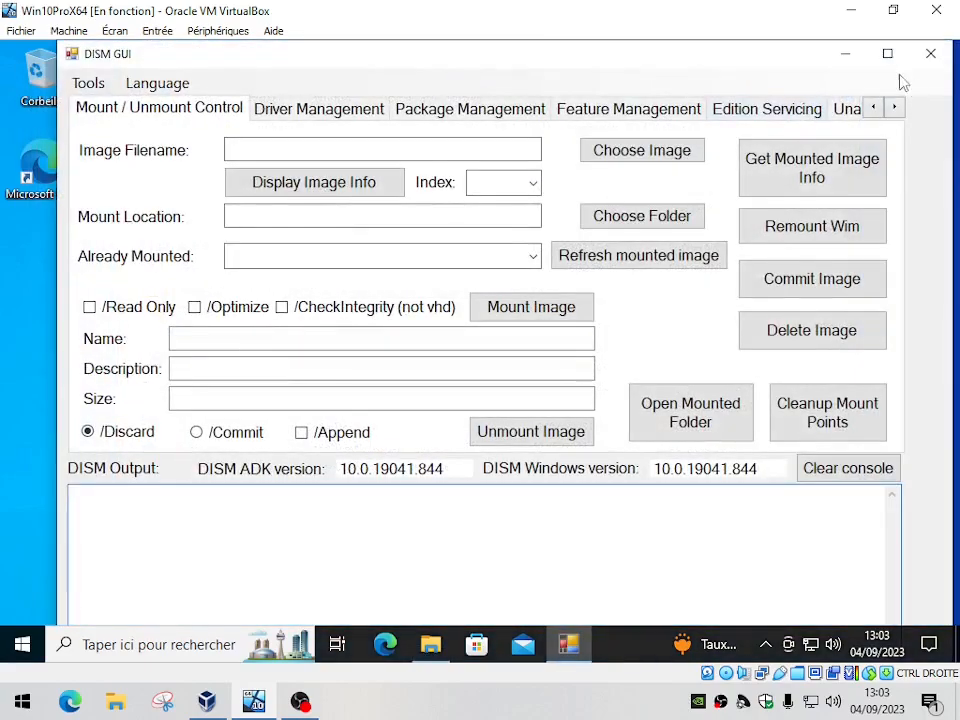
left_click(895, 66)
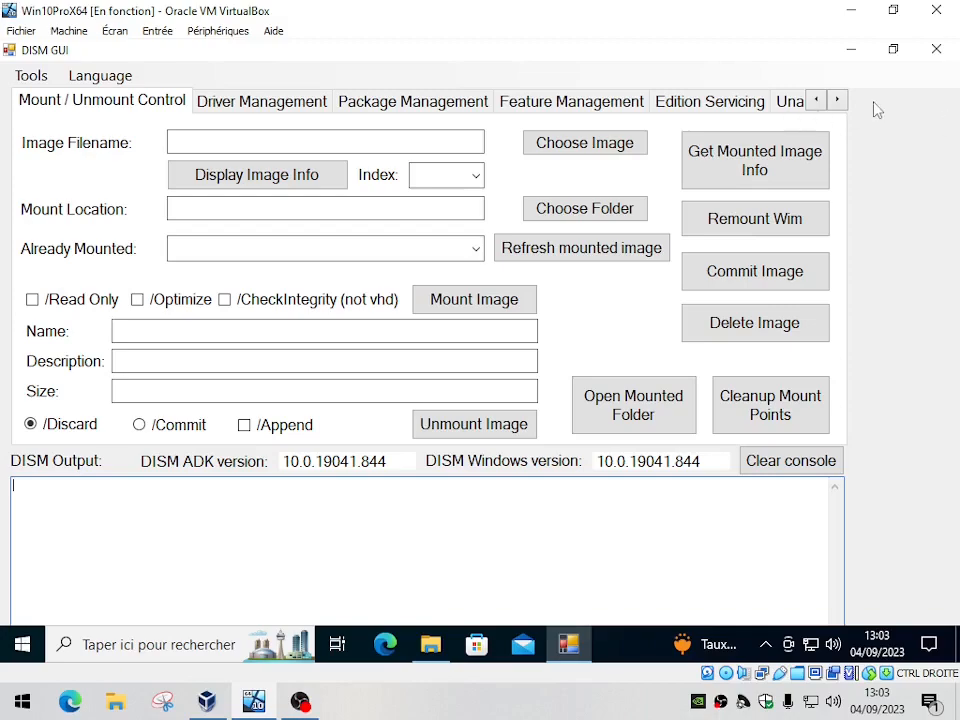
Step: Open the Debloating page, restore the window size and list the installed APPX packages with the Bundle filter
left_click(836, 101)
left_click(836, 101)
left_click(836, 101)
left_click(836, 101)
left_click(836, 101)
left_click(836, 101)
left_click(836, 101)
left_click(836, 101)
left_click(836, 101)
left_click(836, 101)
left_click(454, 106)
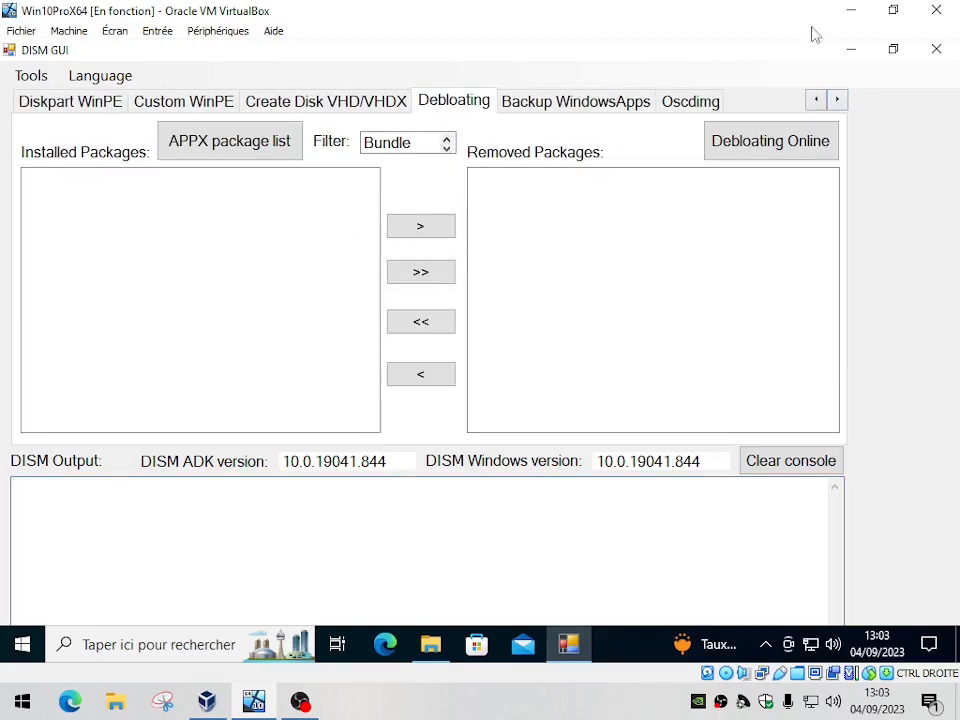
left_click(893, 48)
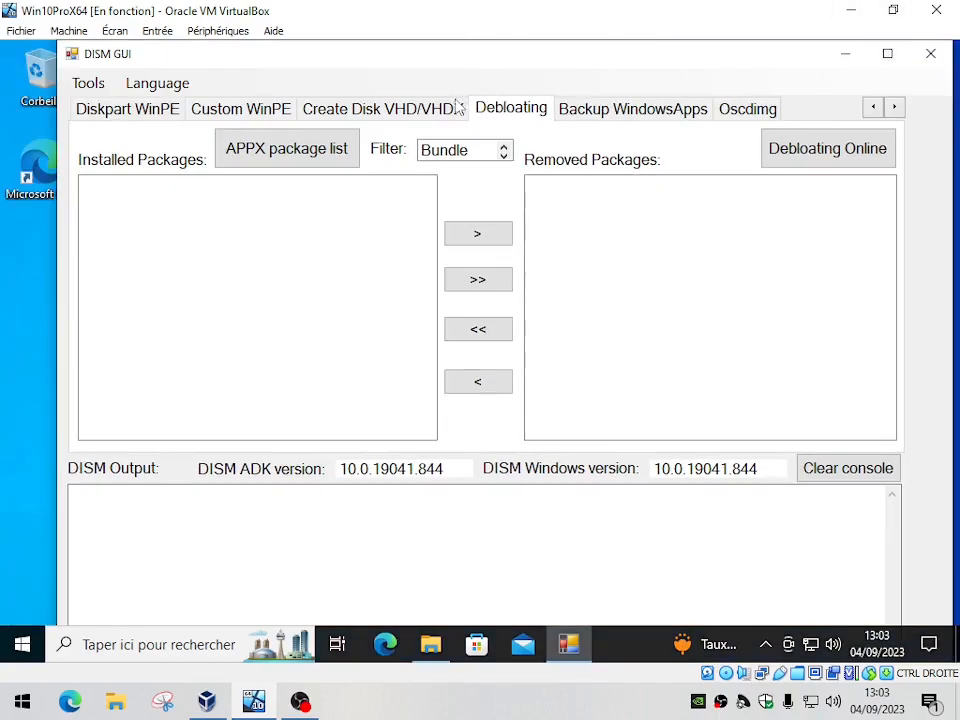
left_click(307, 153)
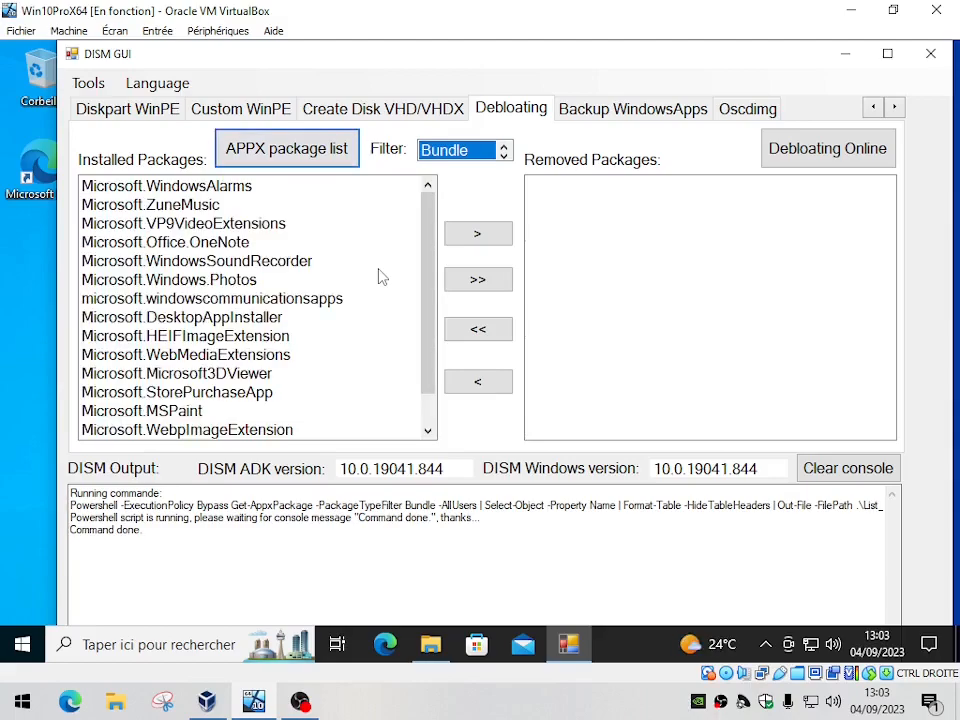
Step: Look through the Start menu's app list for the Photos app
left_click(24, 654)
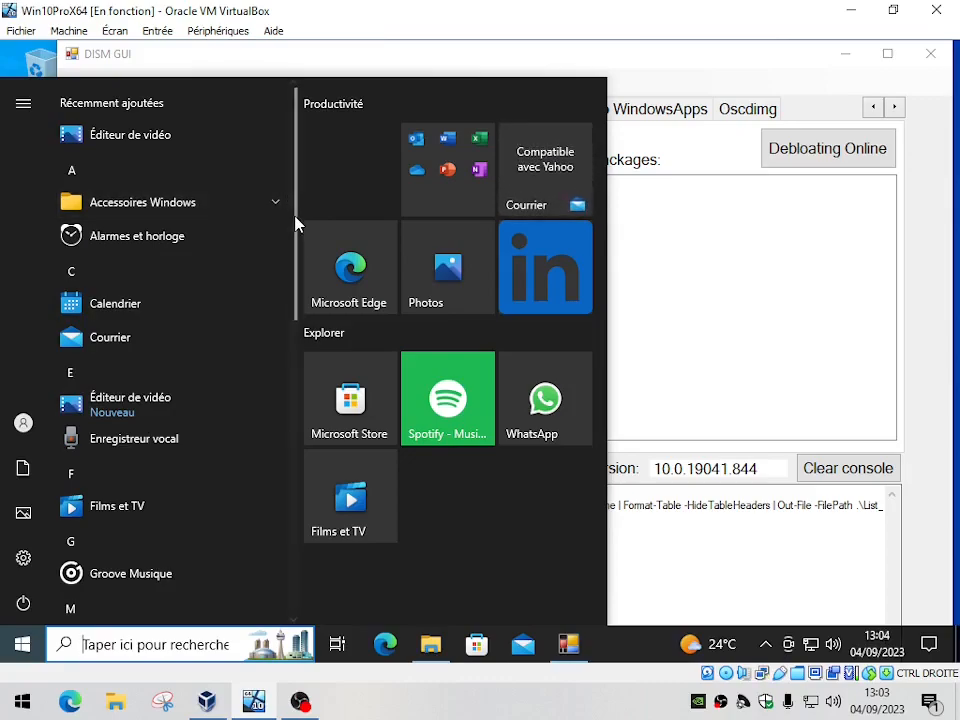
scroll(294, 233, "down", 1)
left_click_drag(294, 233, 281, 514)
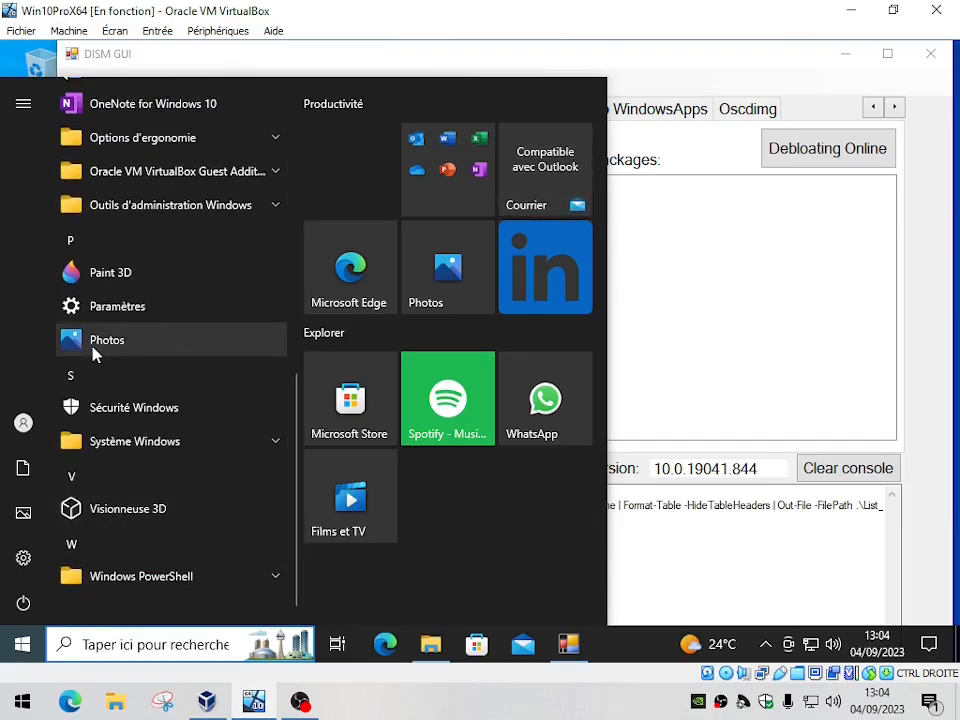
left_click(754, 342)
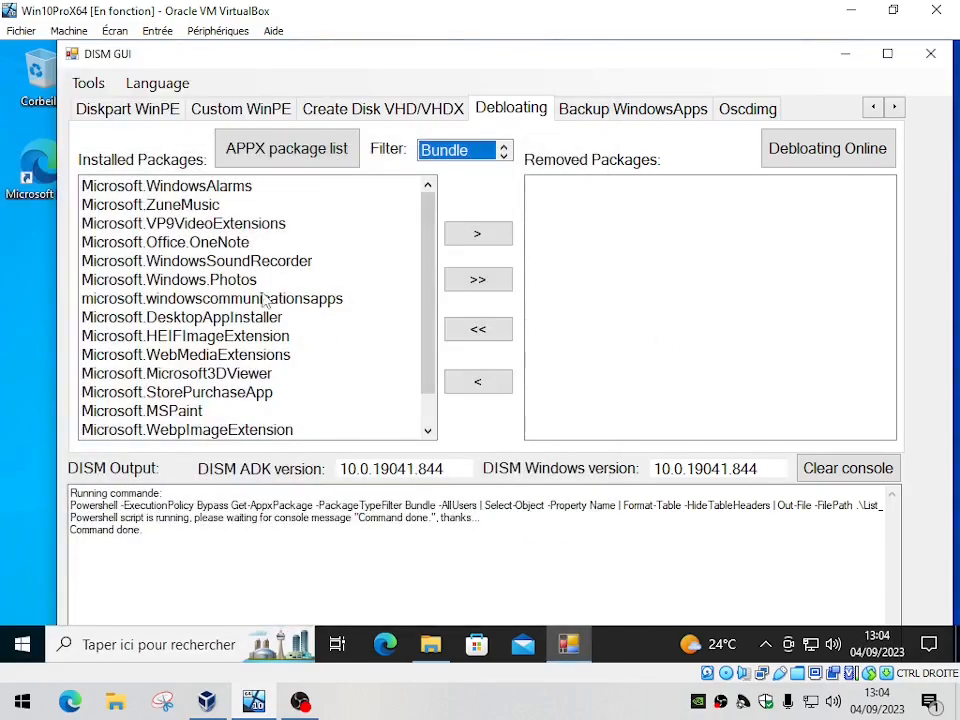
Step: Move Microsoft.Windows.Photos to the removed packages and back to the installed packages
left_click(221, 279)
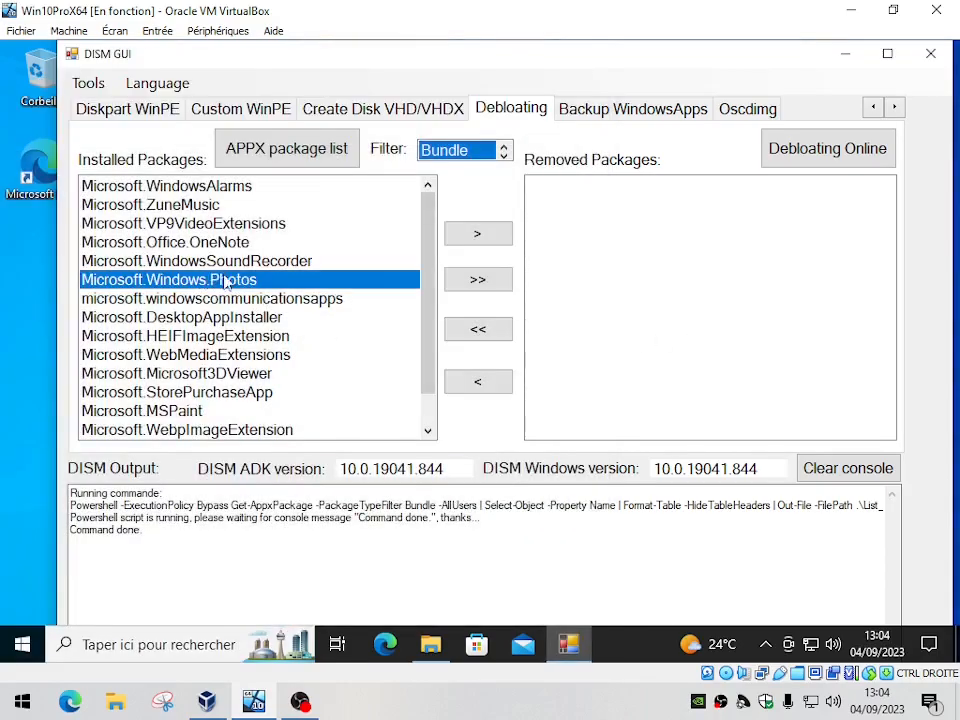
left_click(489, 236)
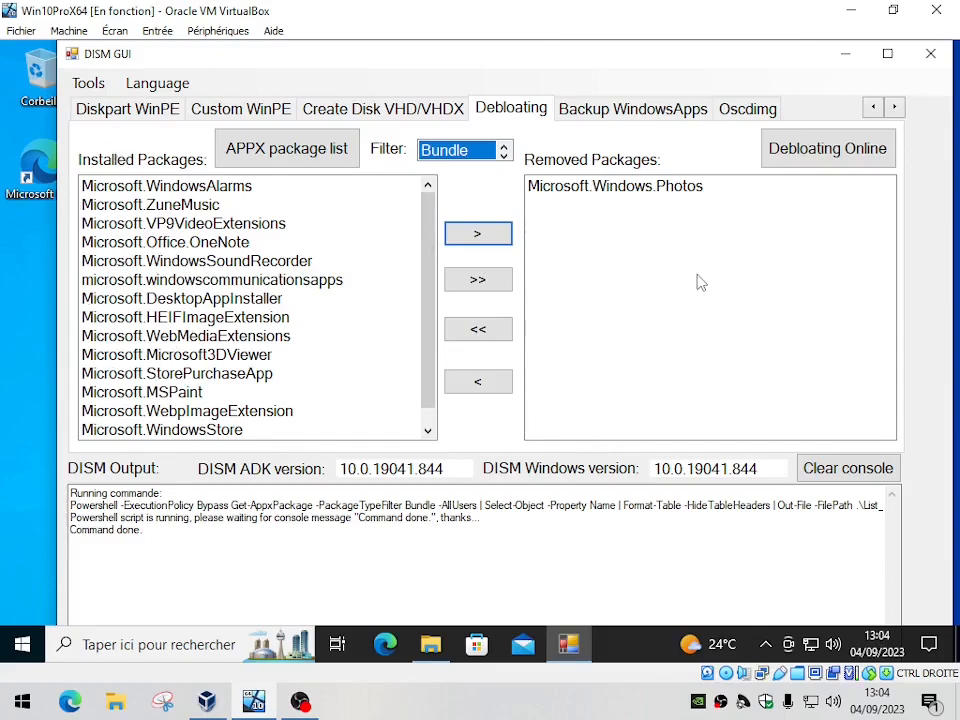
left_click(646, 192)
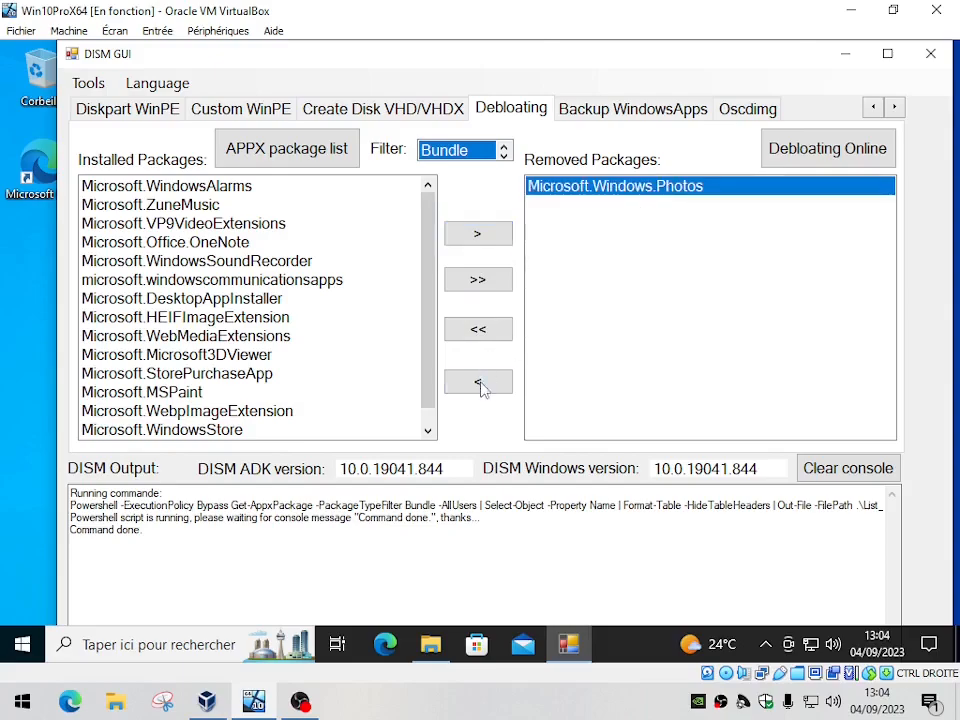
left_click(480, 383)
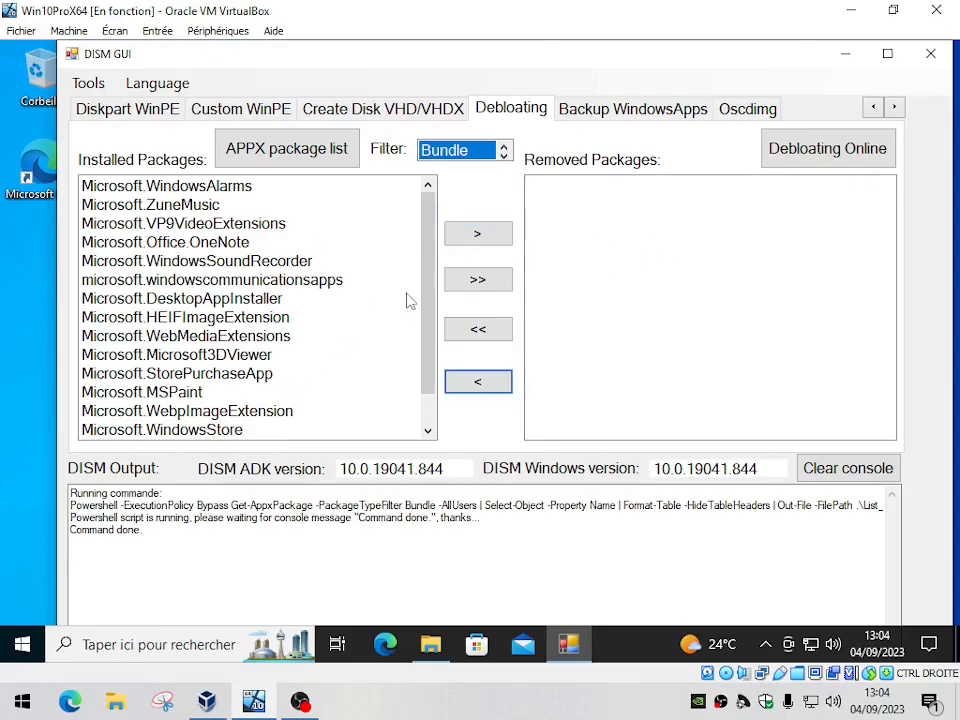
Step: Move Microsoft.Windows.Photos to the removed packages, run the online debloating and confirm the app removal
scroll(426, 306, "down", 1)
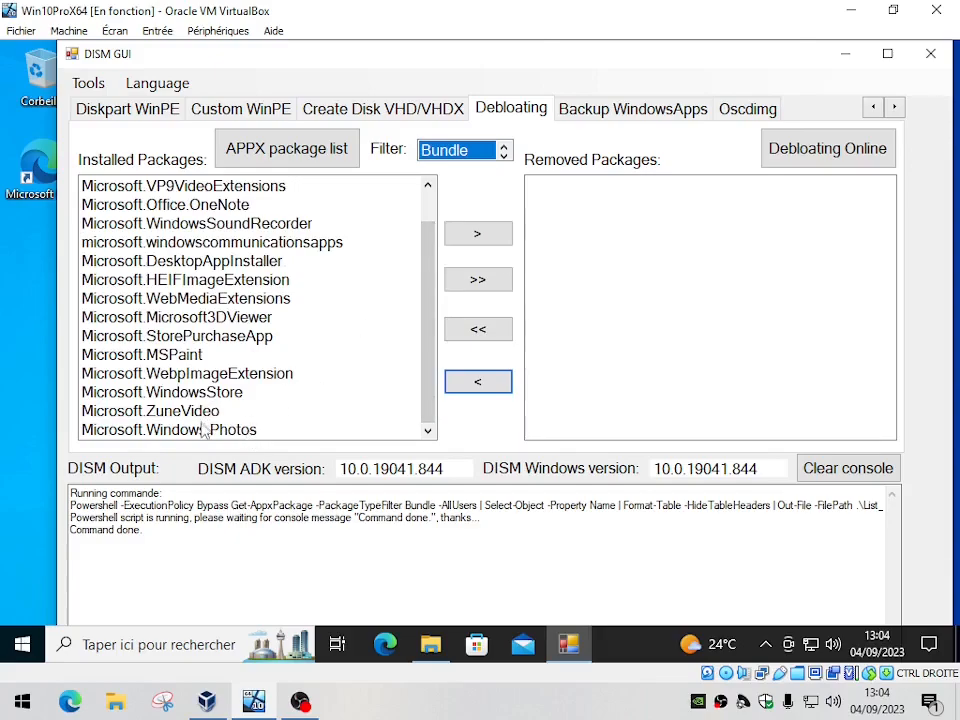
left_click(246, 429)
left_click(478, 234)
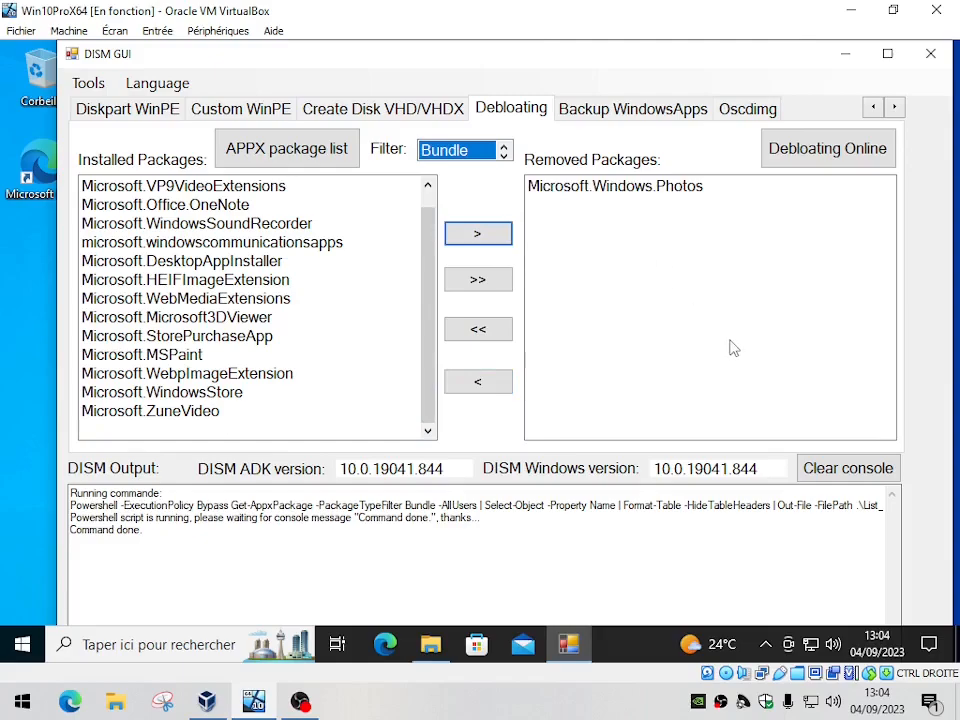
left_click(815, 158)
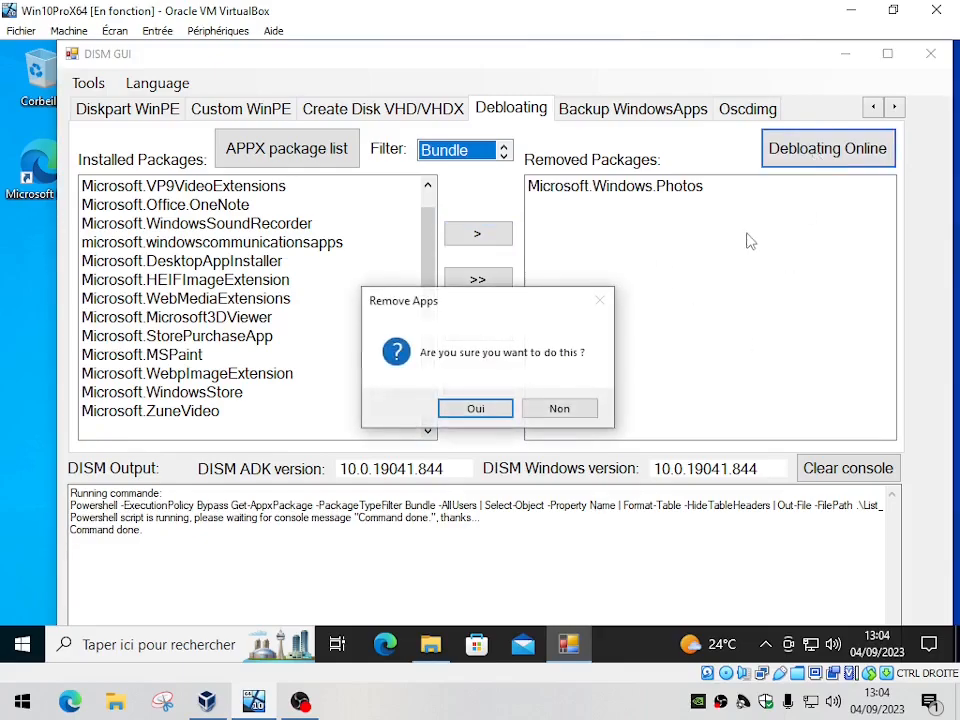
left_click(474, 407)
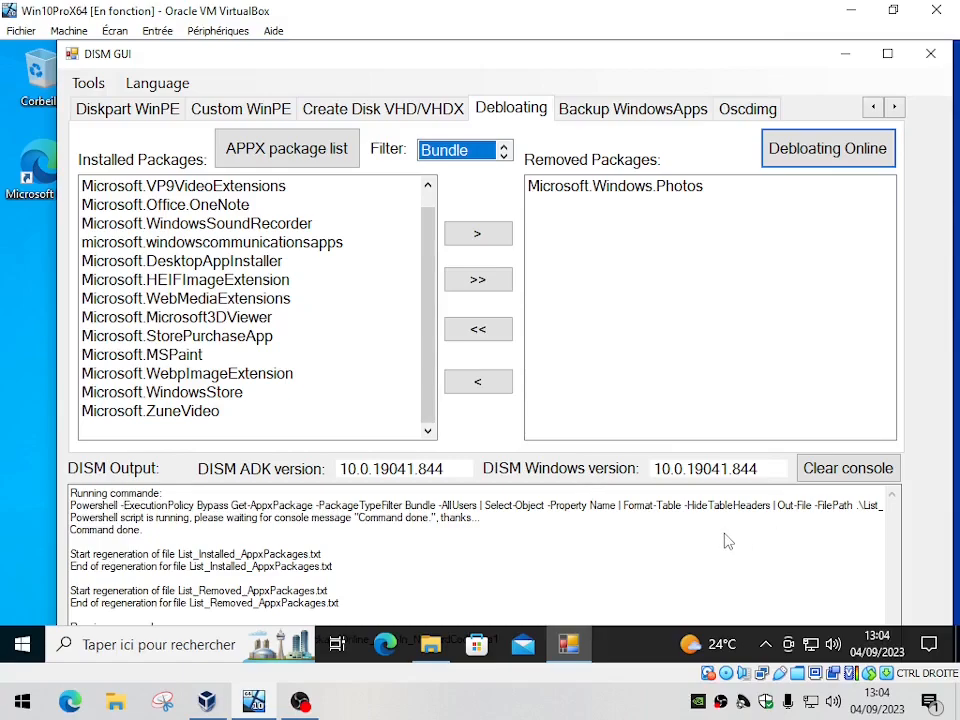
Step: Check in the Start menu's app list and tiles whether the Photos app is still there during and after the removal
left_click(22, 640)
scroll(94, 521, "down", 4)
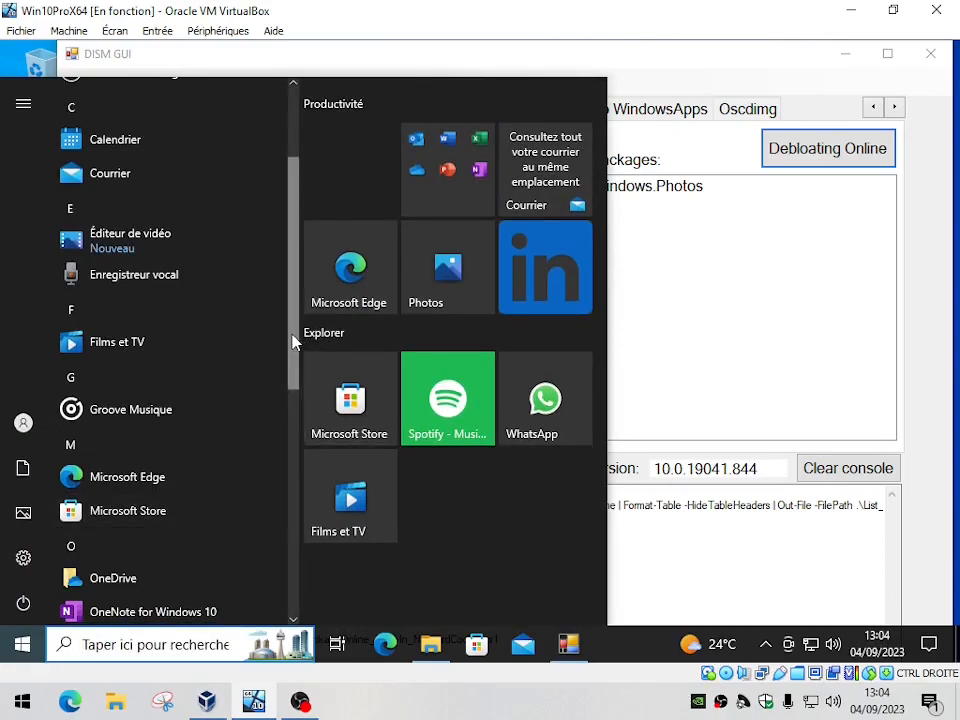
left_click_drag(293, 352, 287, 535)
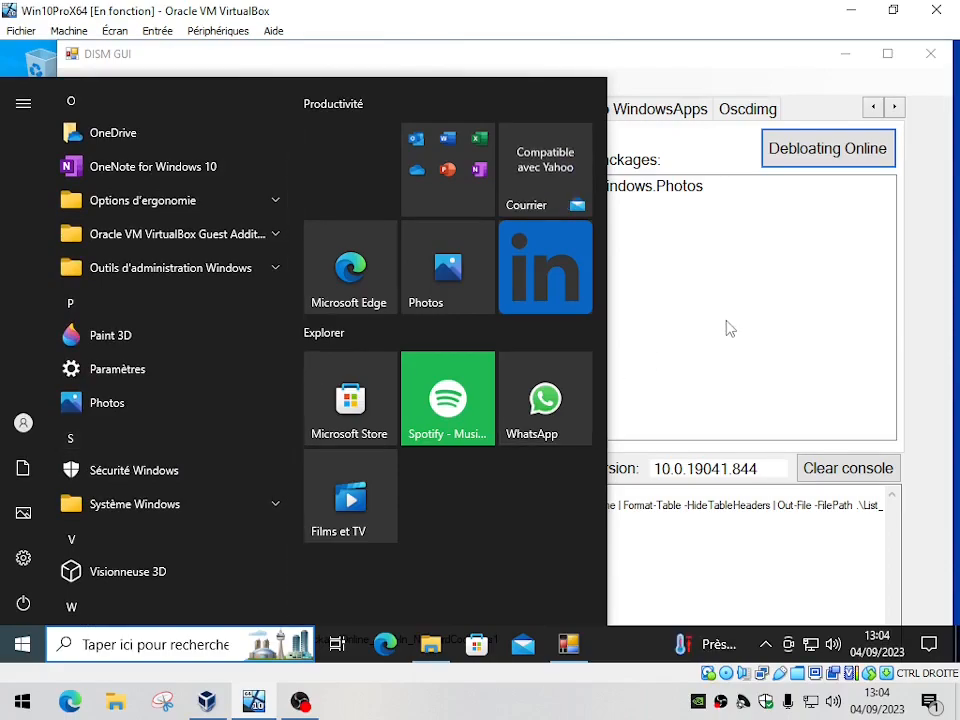
left_click(22, 644)
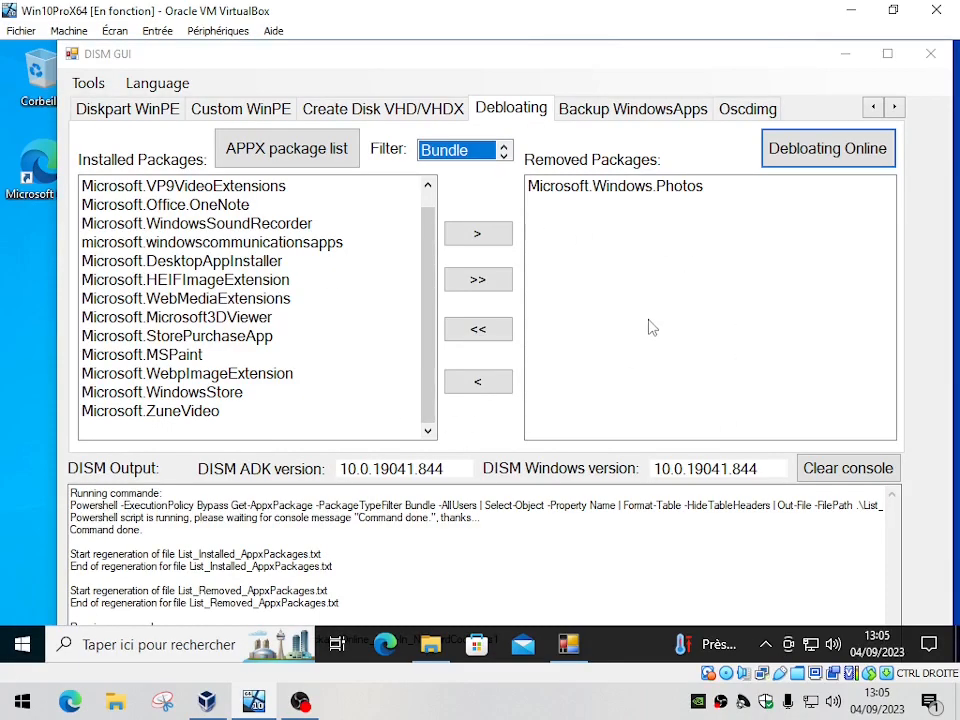
key("Return")
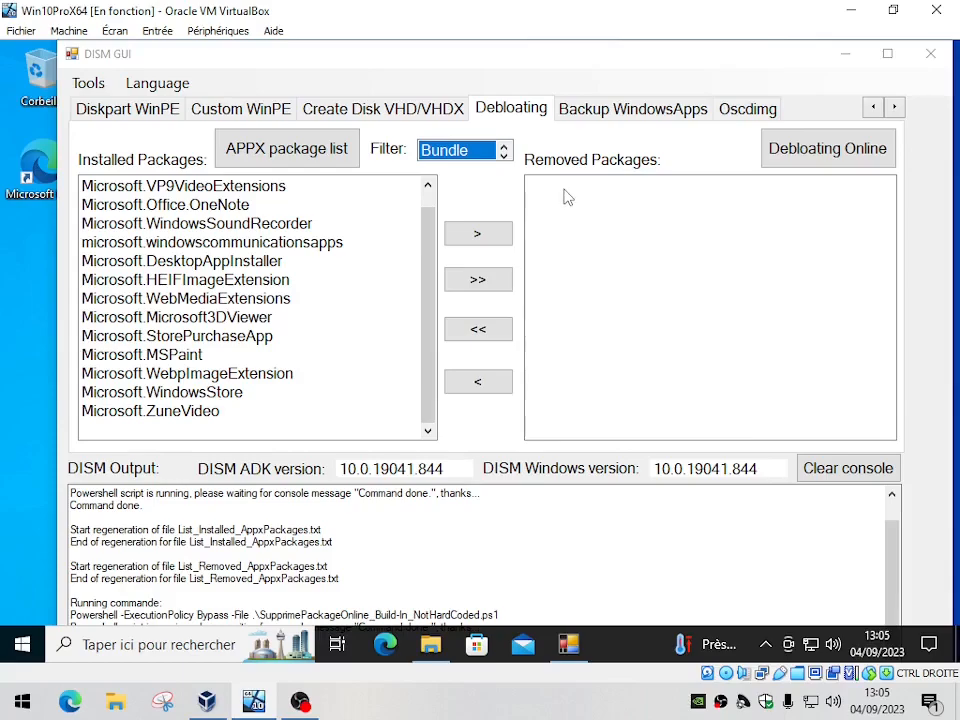
left_click(21, 644)
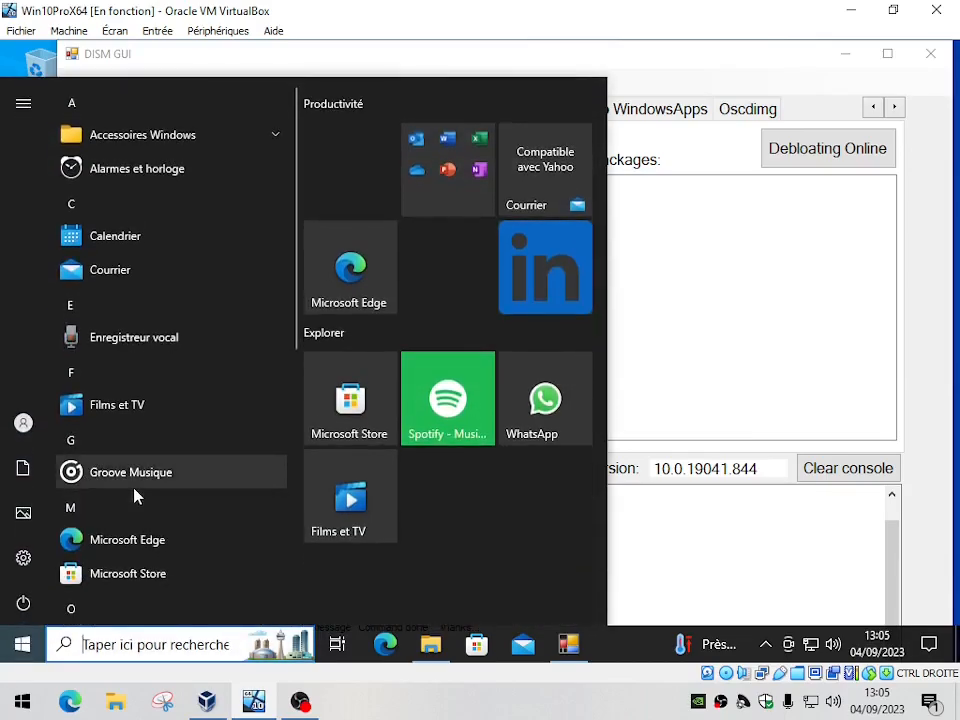
left_click_drag(294, 232, 307, 207)
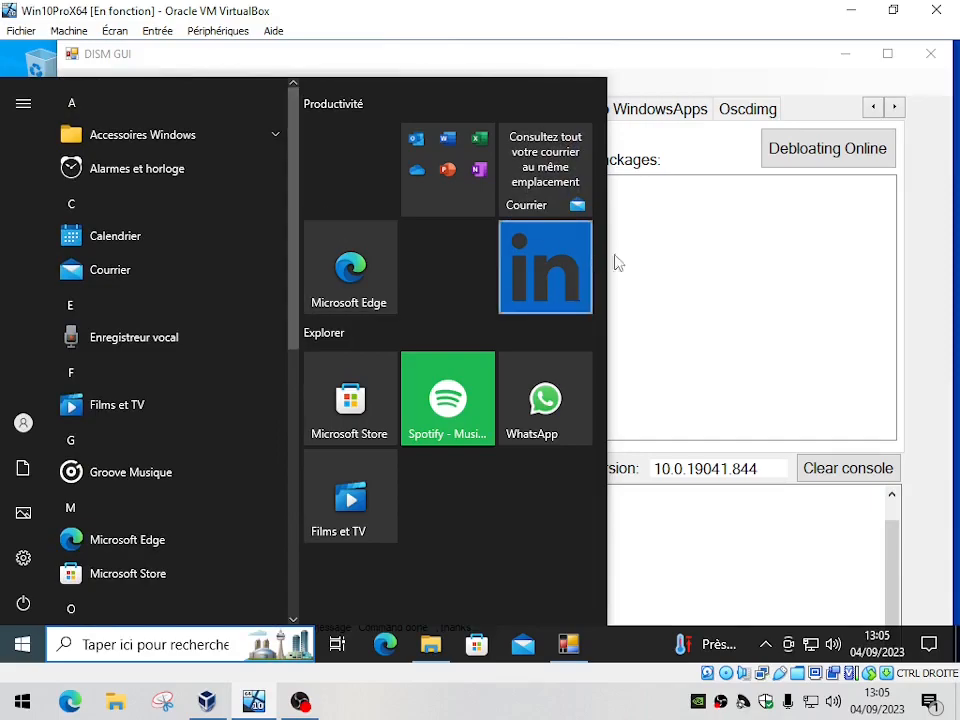
left_click(688, 301)
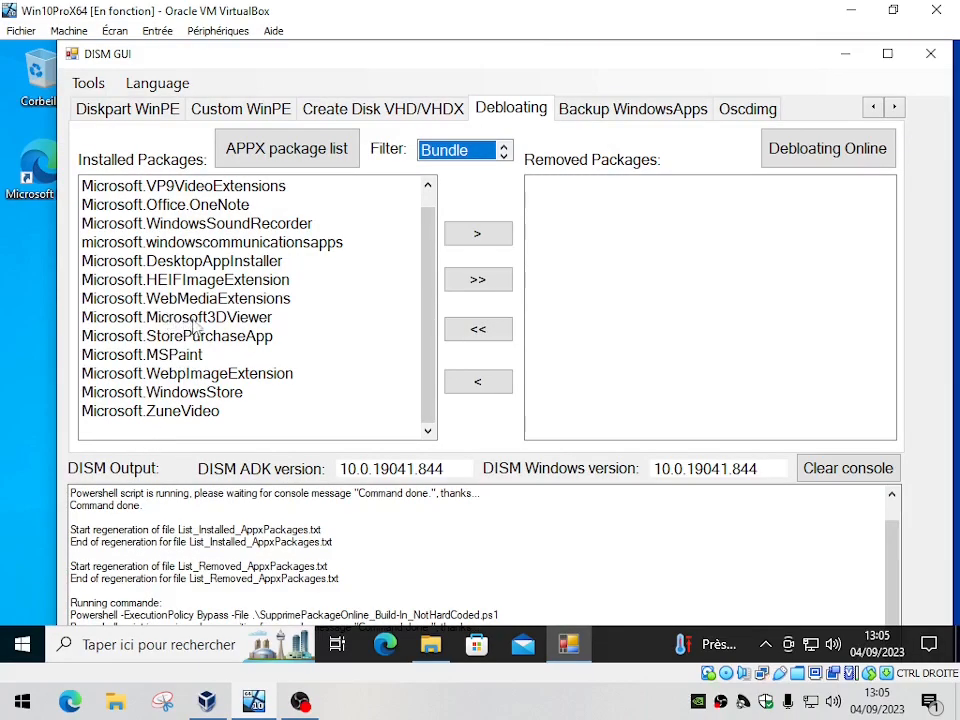
Step: Select the Microsoft.Microsoft3DViewer package and look through the Start menu's app list for 3D Viewer and the other preinstalled apps
left_click(282, 320)
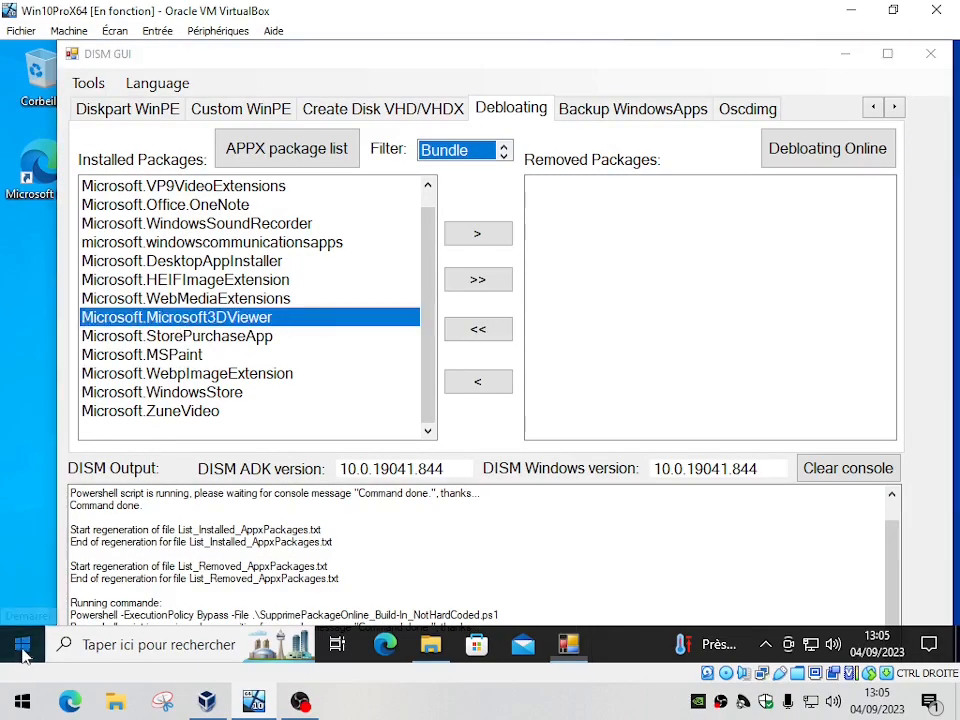
left_click(22, 645)
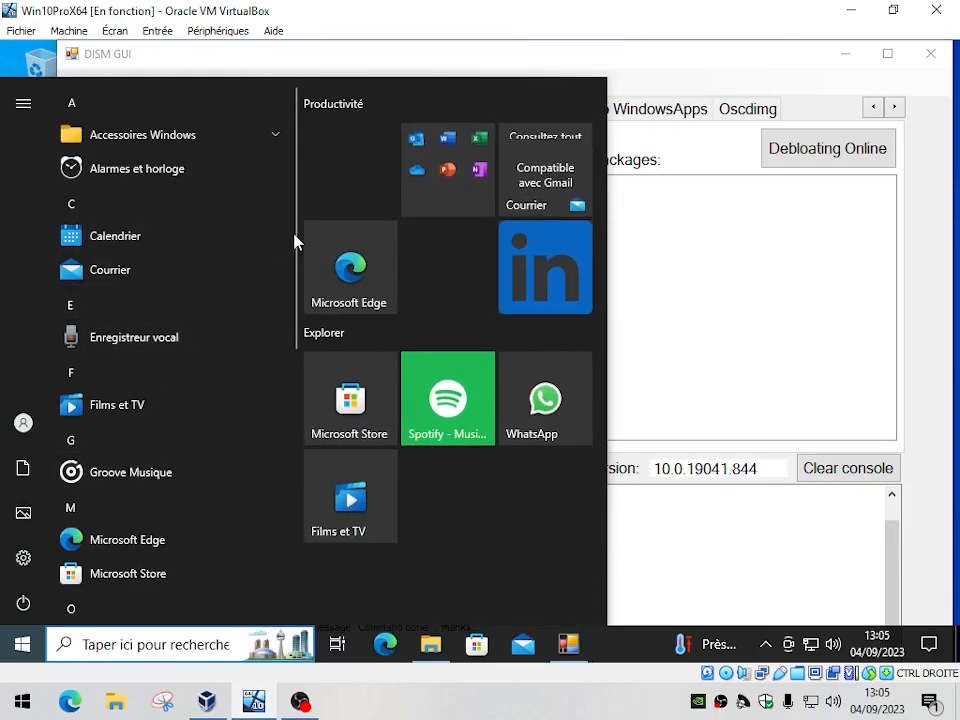
mouse_move(294, 240)
left_mouse_down()
mouse_move(283, 518)
mouse_move(294, 510)
mouse_move(296, 227)
left_mouse_up()
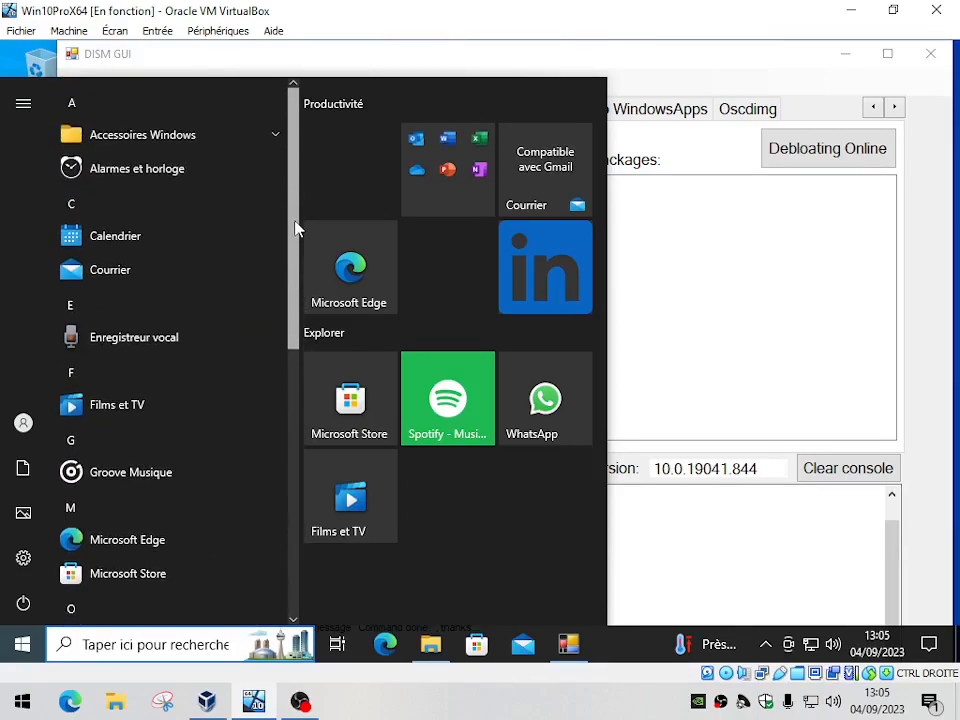
left_click(165, 134)
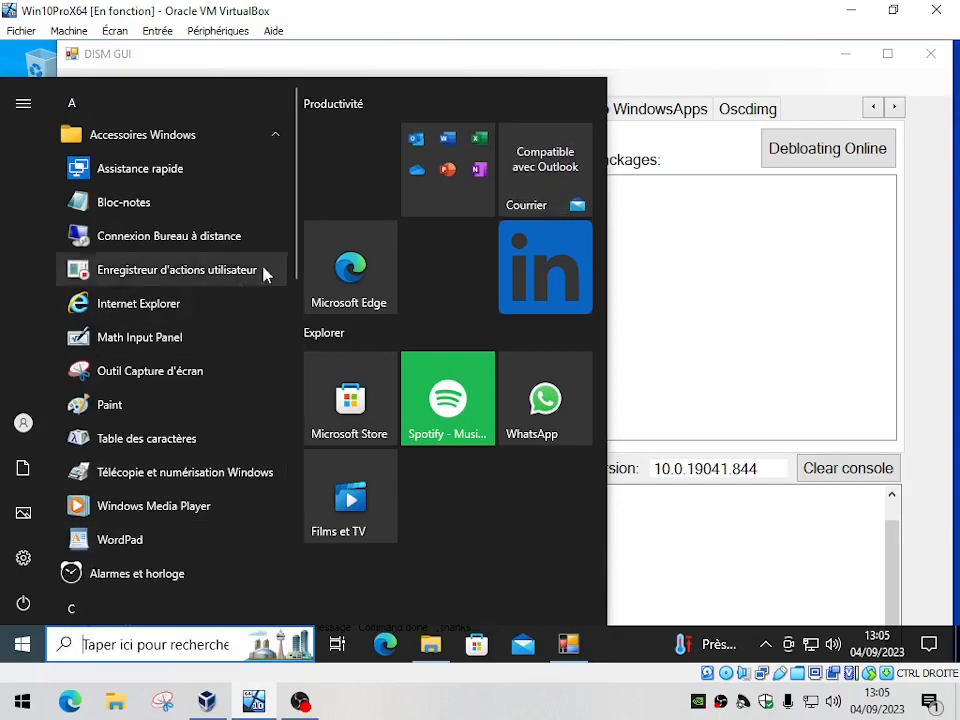
left_click_drag(294, 242, 298, 545)
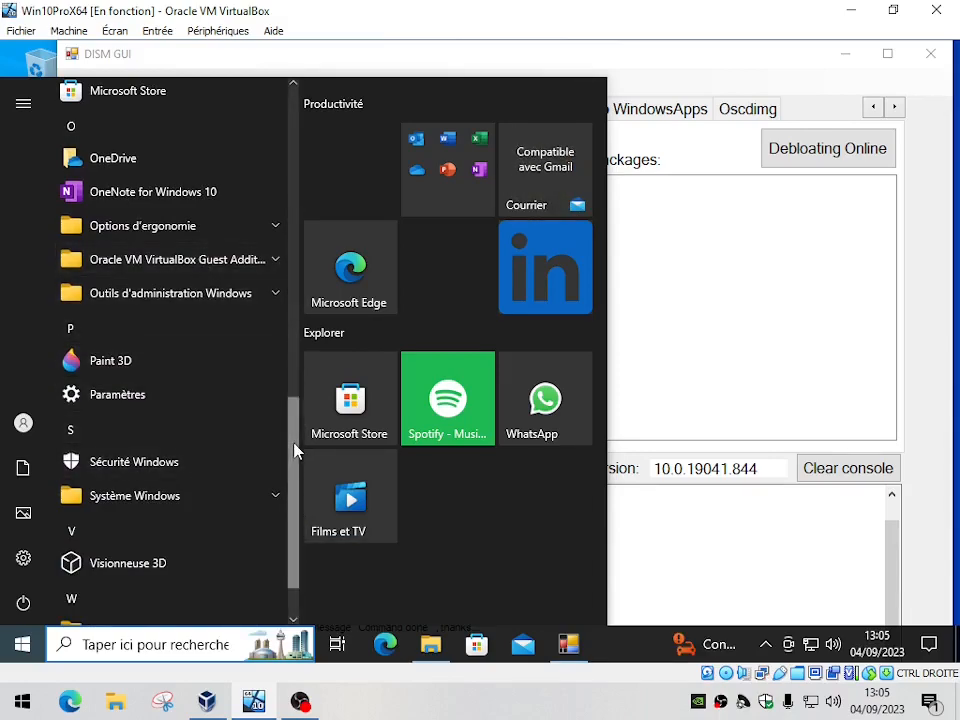
scroll(195, 511, "down", 1)
left_click(160, 423)
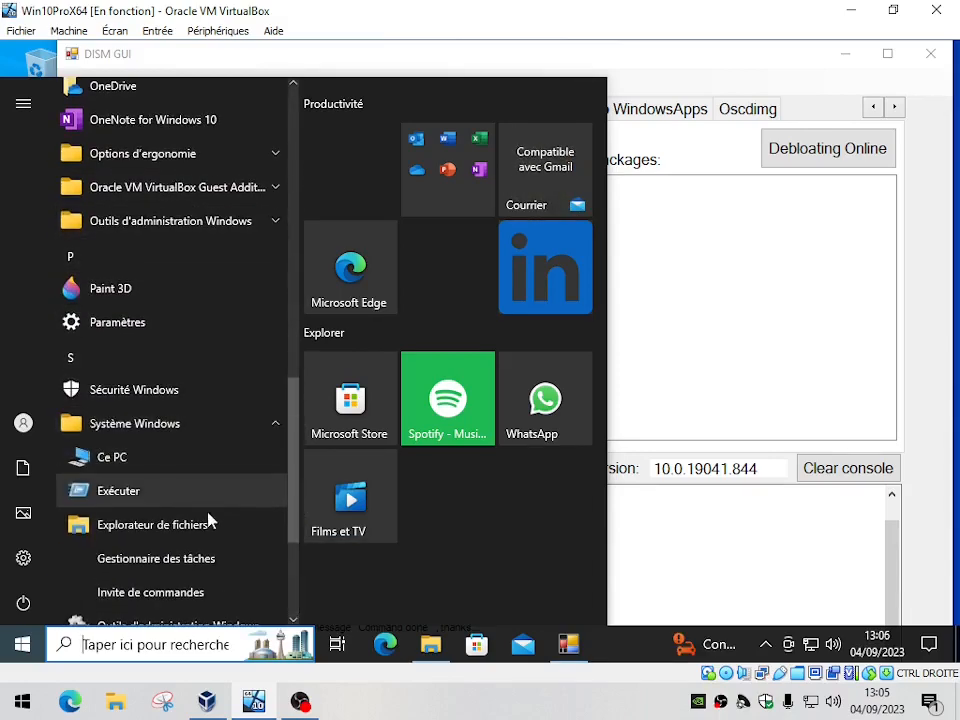
left_click_drag(296, 422, 296, 500)
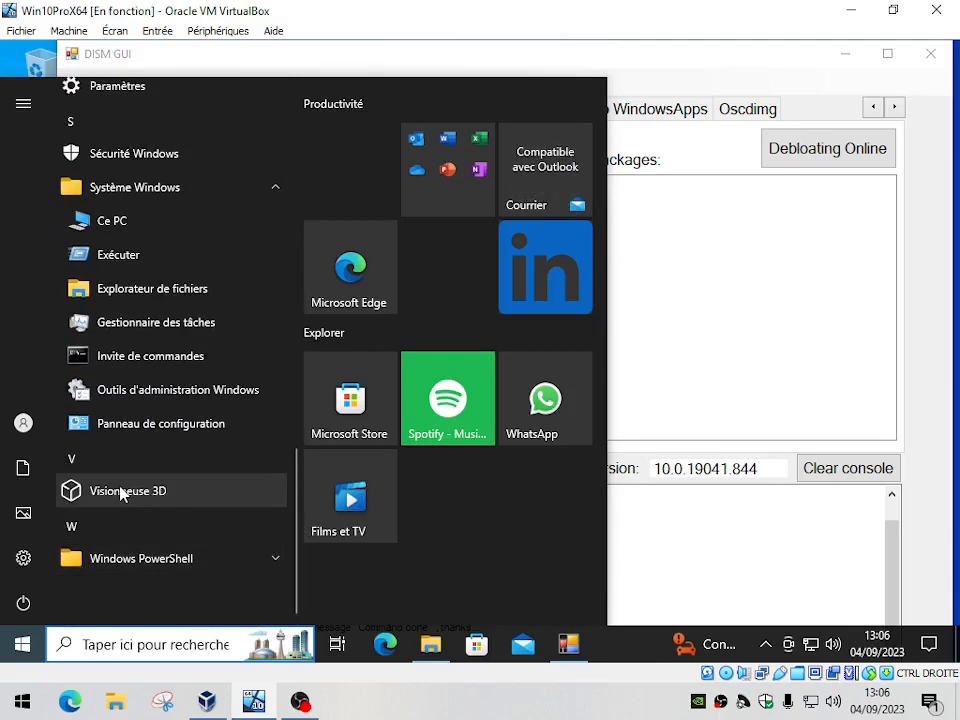
left_click(769, 366)
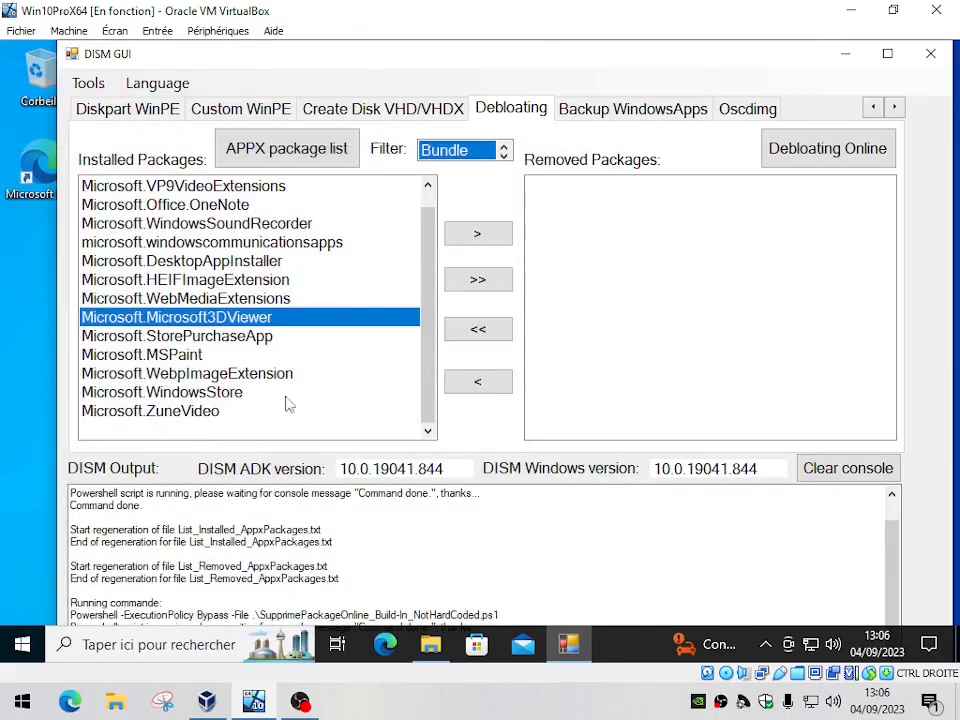
Step: Add Microsoft.MSPaint and Microsoft.ZuneVideo to the selection, move all selected packages to the removed packages and run the confirmed online debloating
left_click(184, 356, "ctrl")
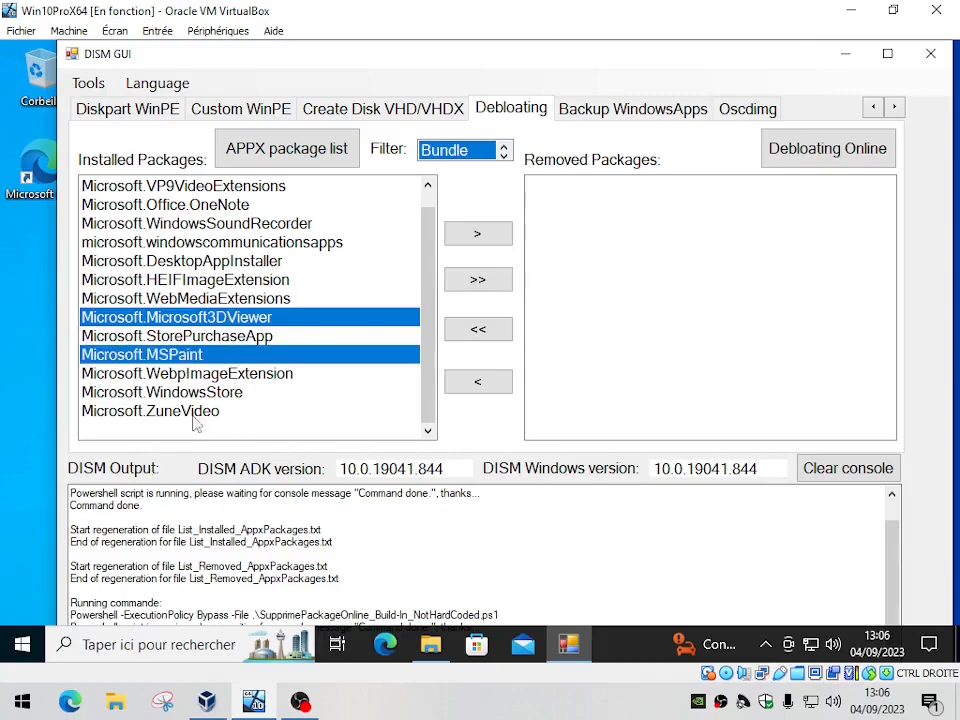
left_click(170, 413, "ctrl")
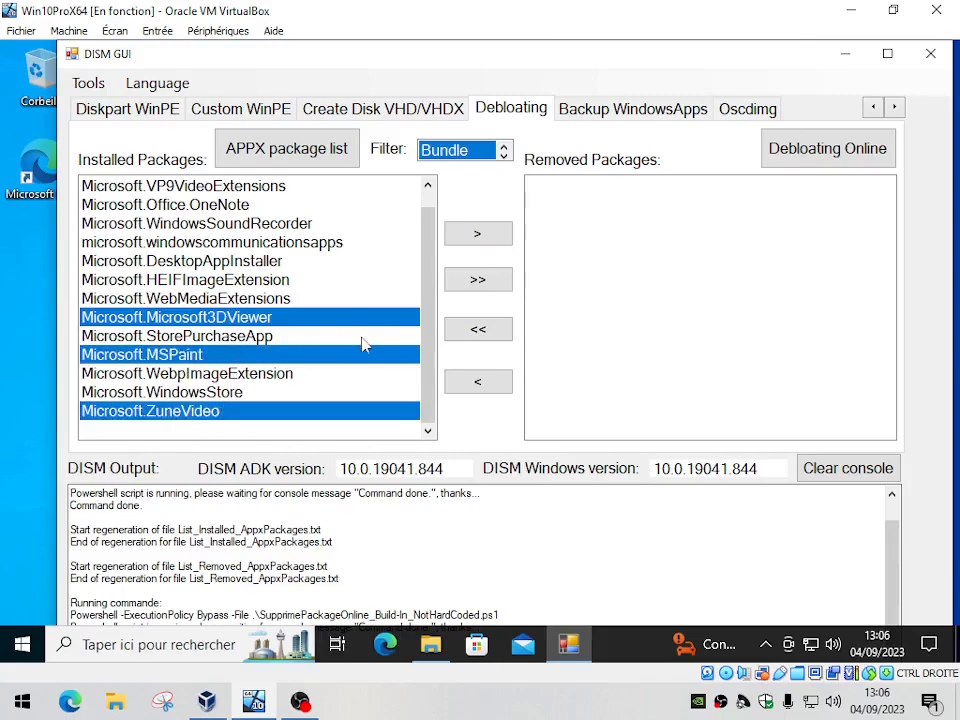
left_click(478, 234)
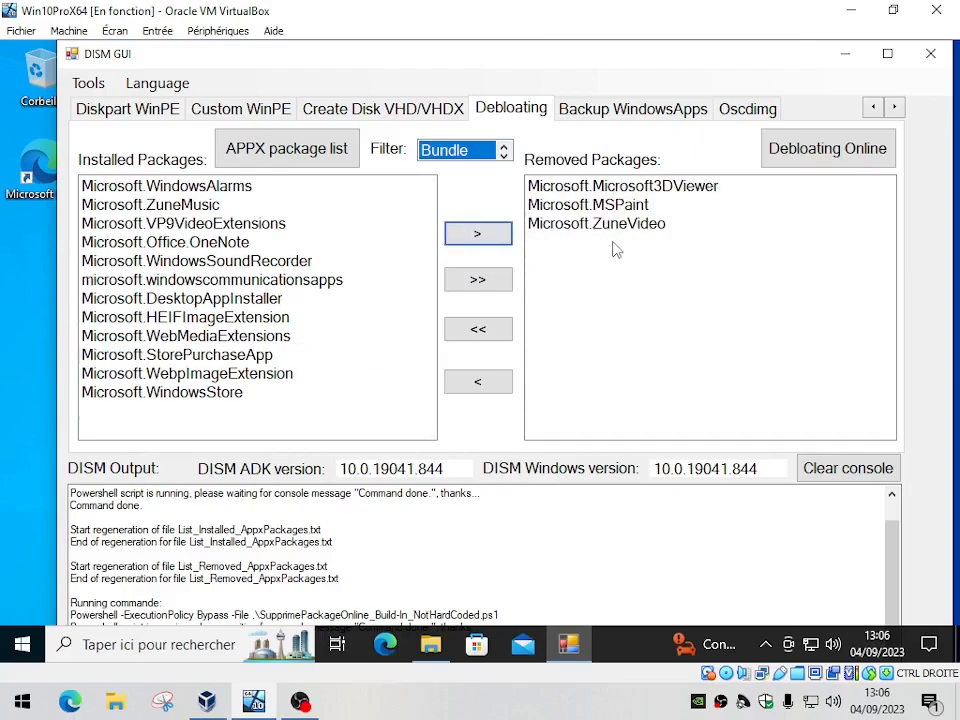
left_click(822, 150)
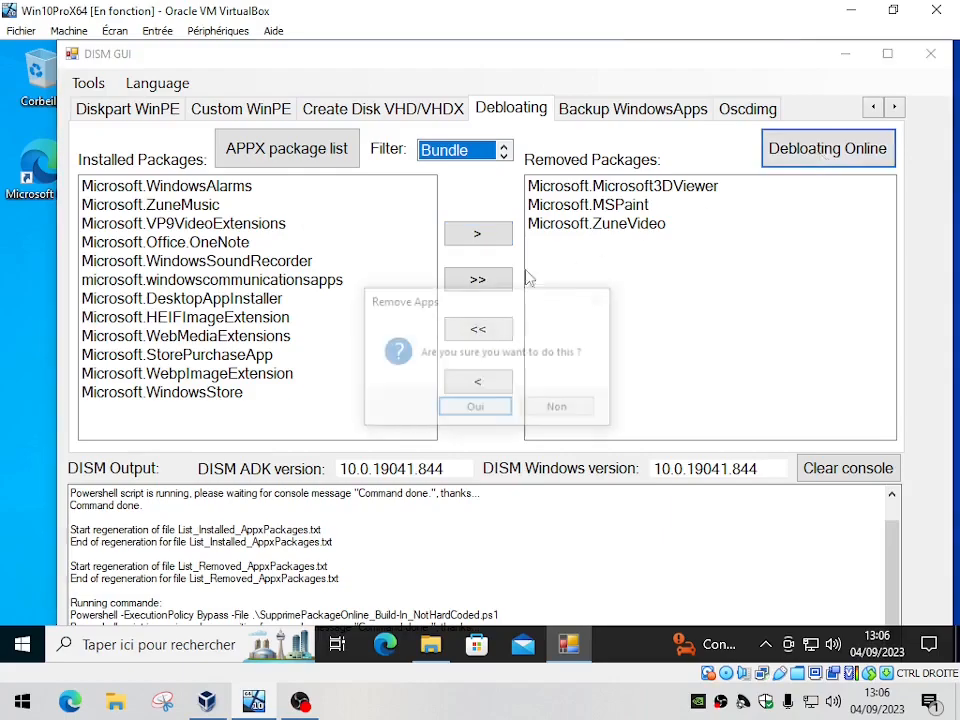
left_click(476, 407)
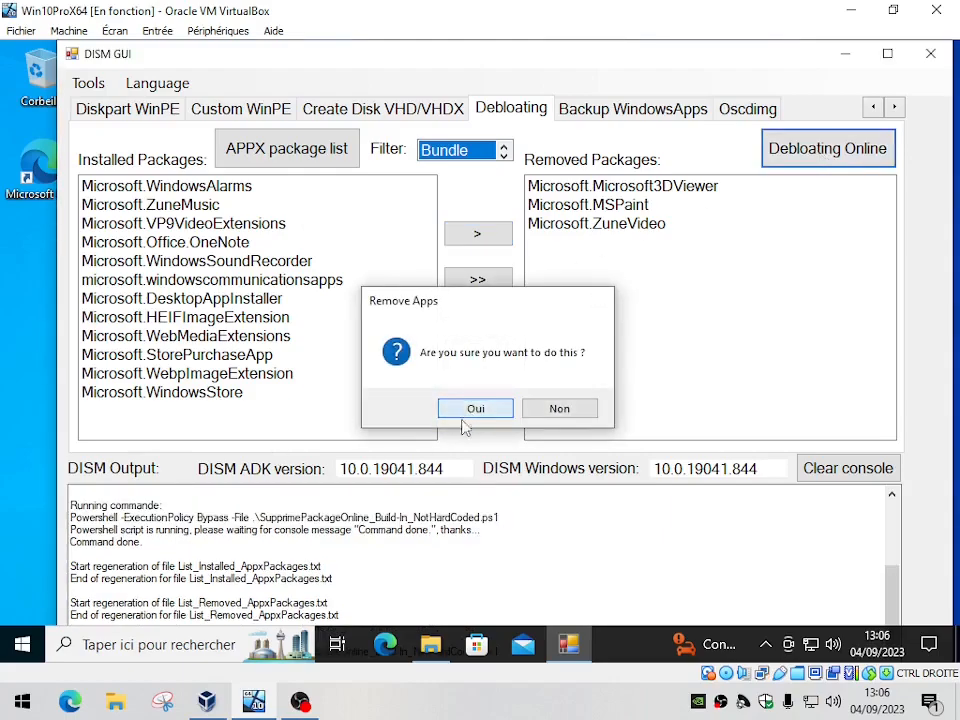
Step: Check the Start menu's app list, accessories folder and tiles for 3D Viewer, Paint 3D and Films & TV during and after the removal
left_click(22, 644)
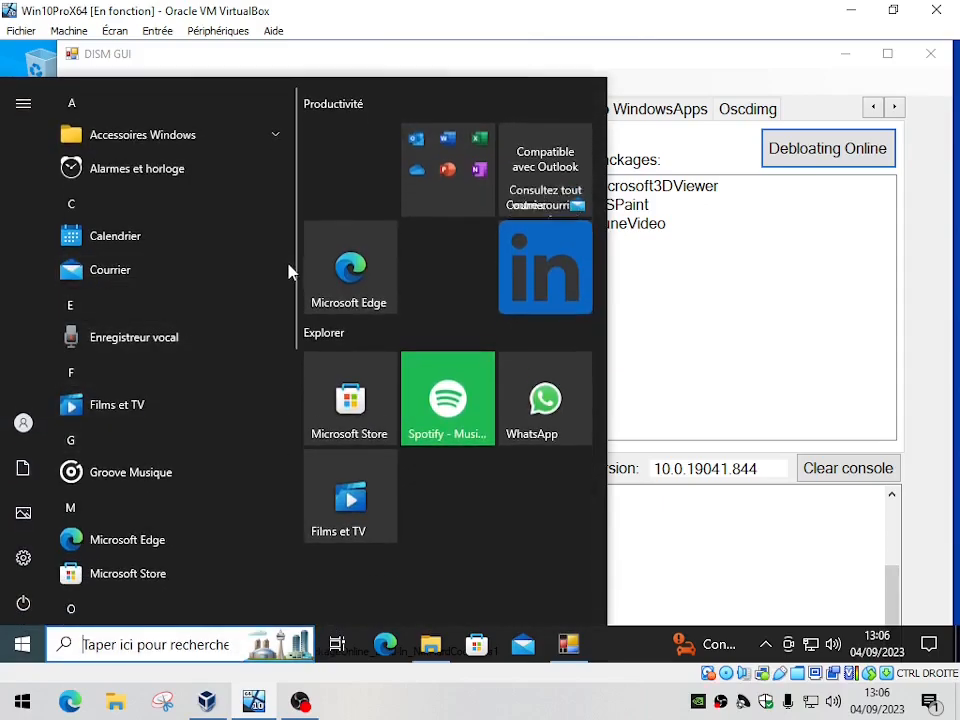
left_click_drag(296, 279, 296, 561)
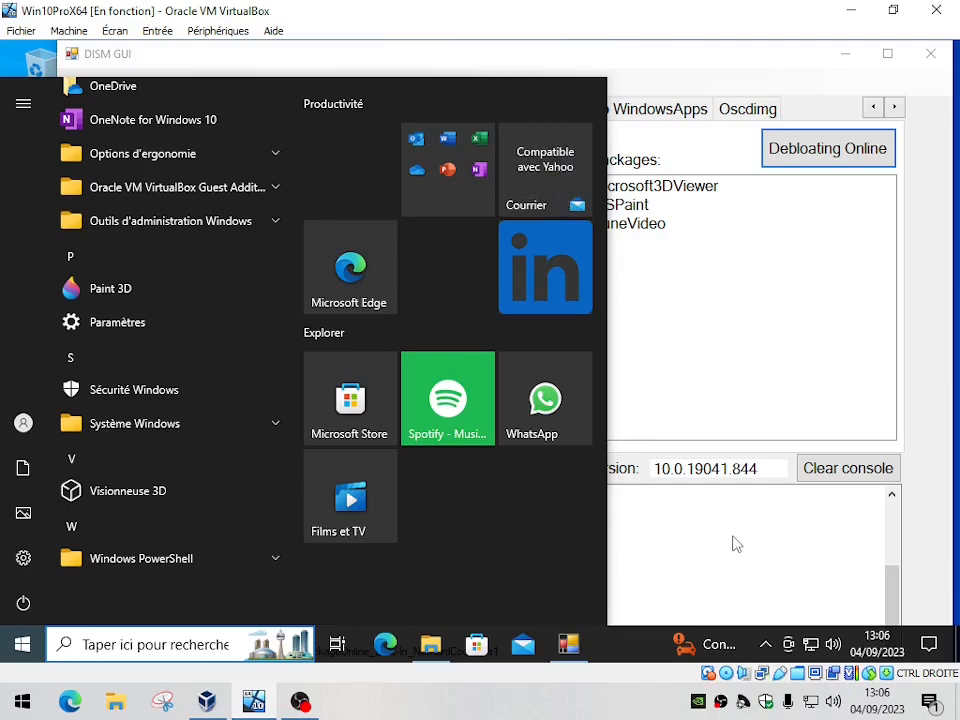
scroll(170, 350, "up", 1)
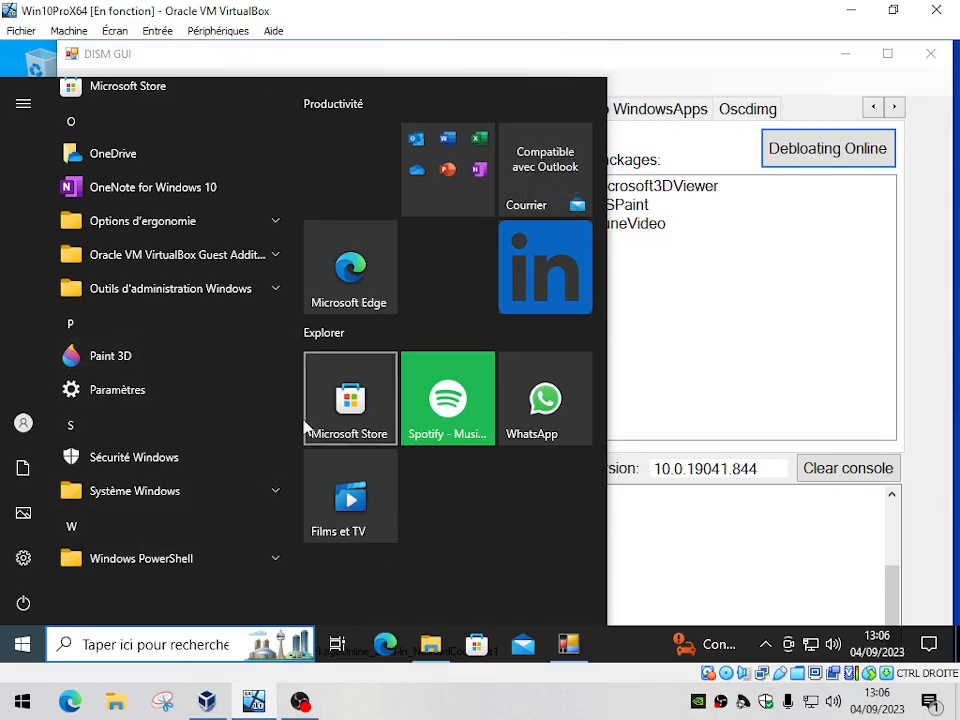
left_click_drag(296, 446, 306, 191)
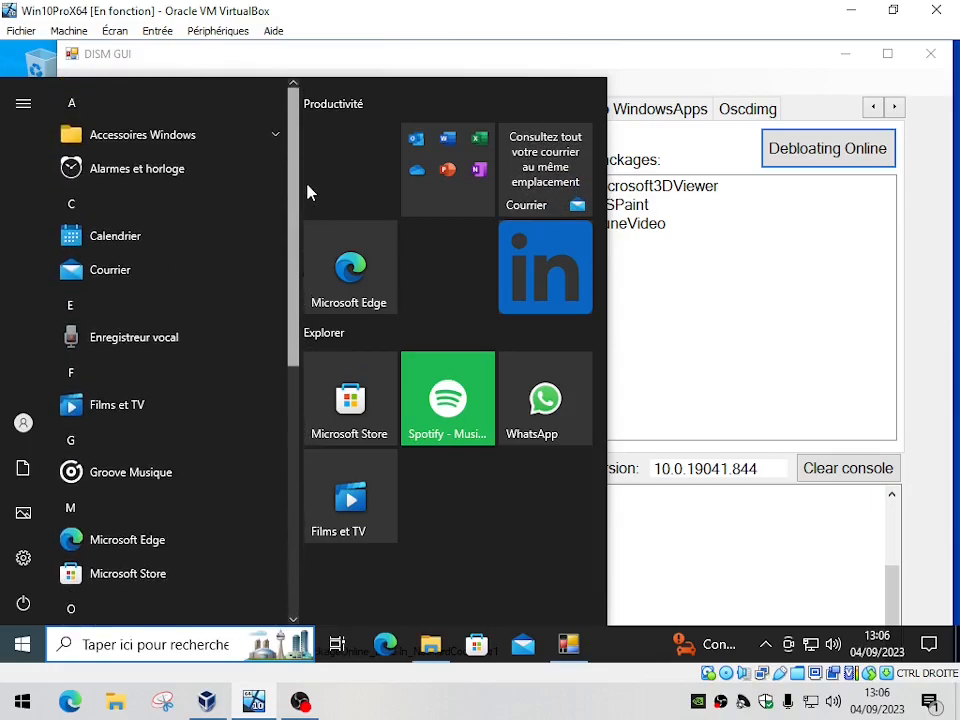
left_click(214, 140)
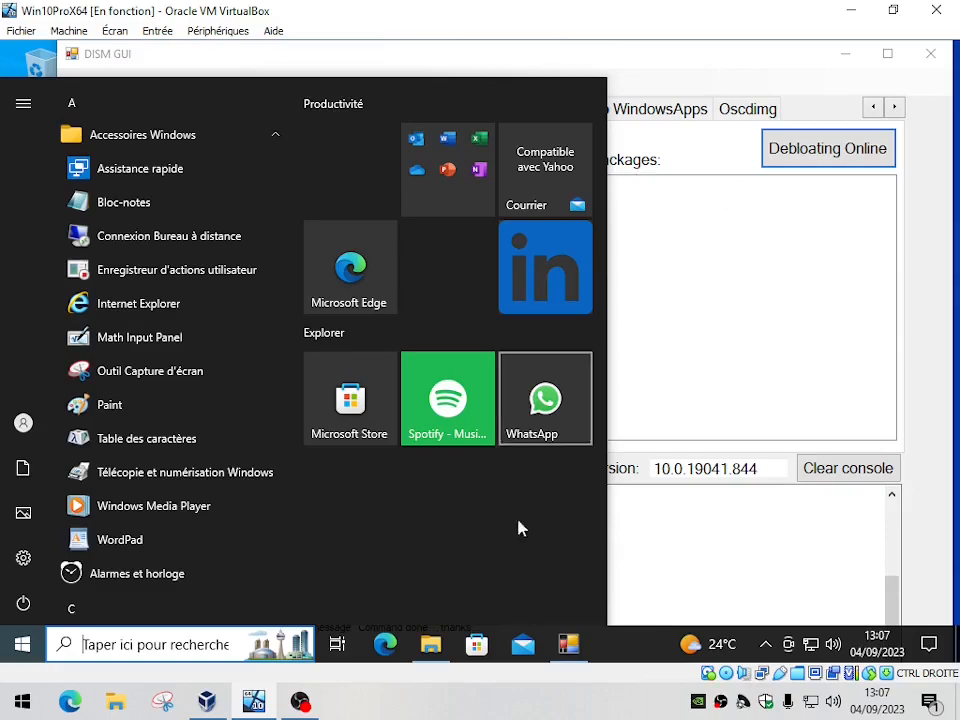
left_click(21, 645)
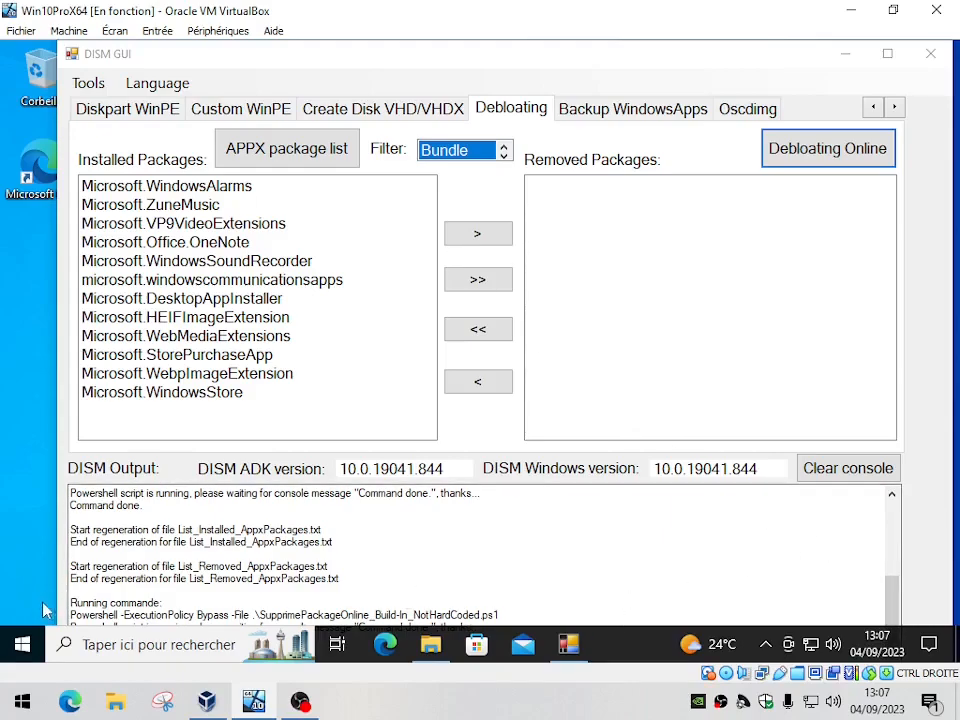
left_click(22, 644)
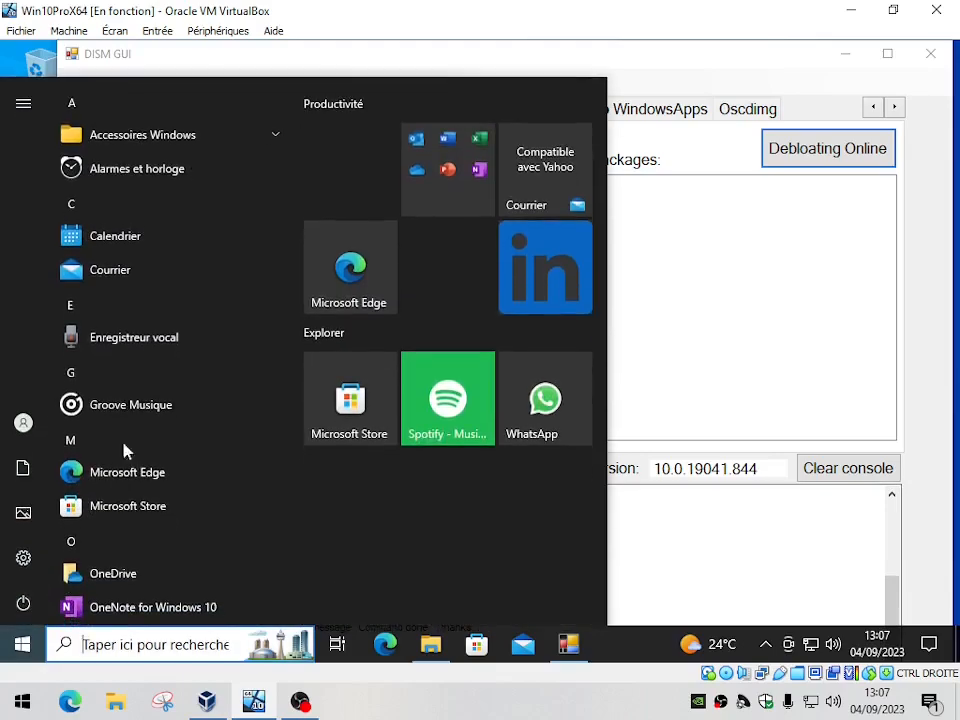
left_click(143, 145)
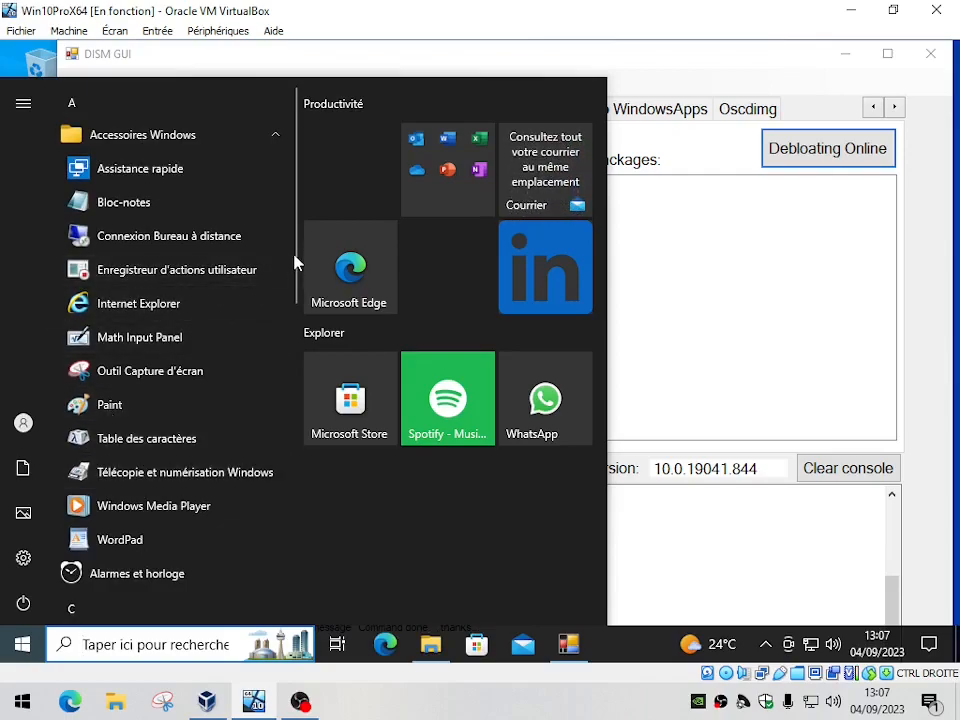
left_click_drag(294, 263, 275, 593)
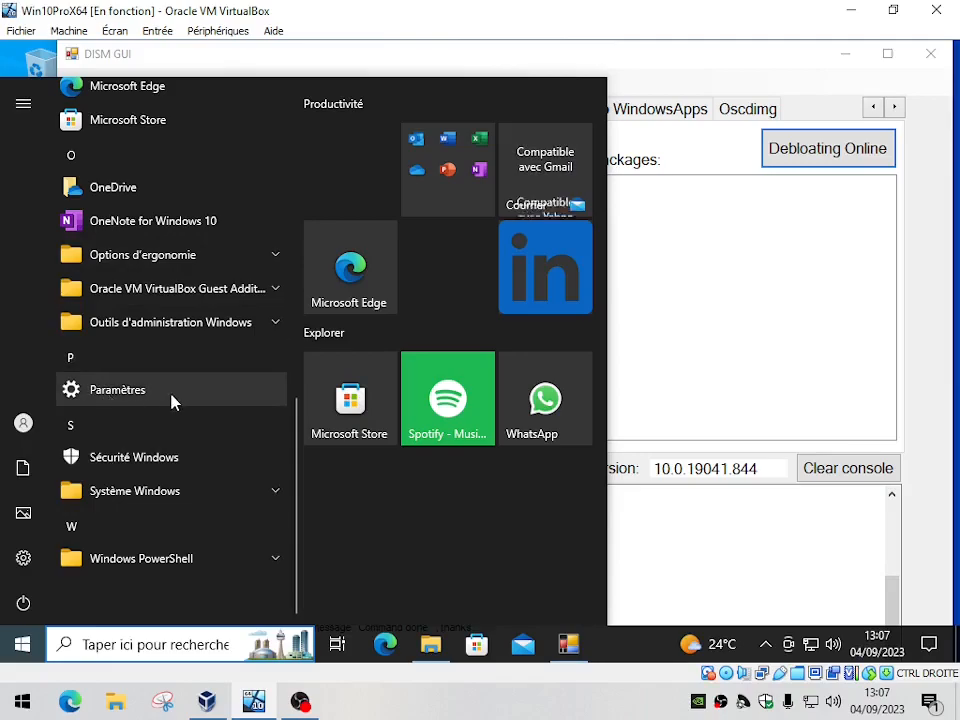
left_click(773, 344)
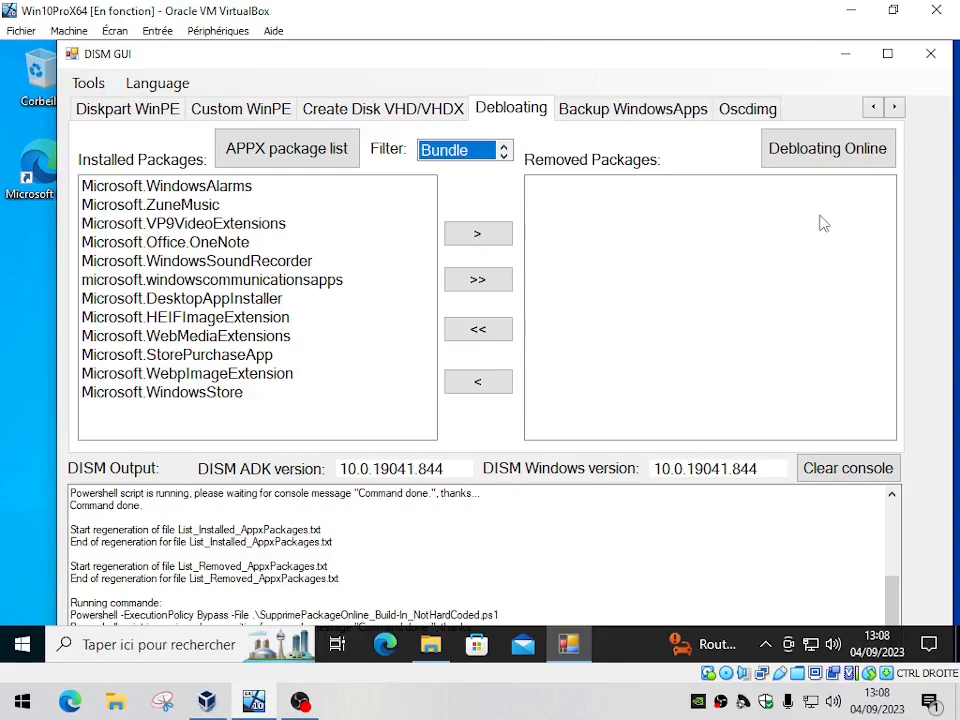
Step: Exit DISM GUI, confirming the exit, and close the remaining File Explorer window
left_click(930, 53)
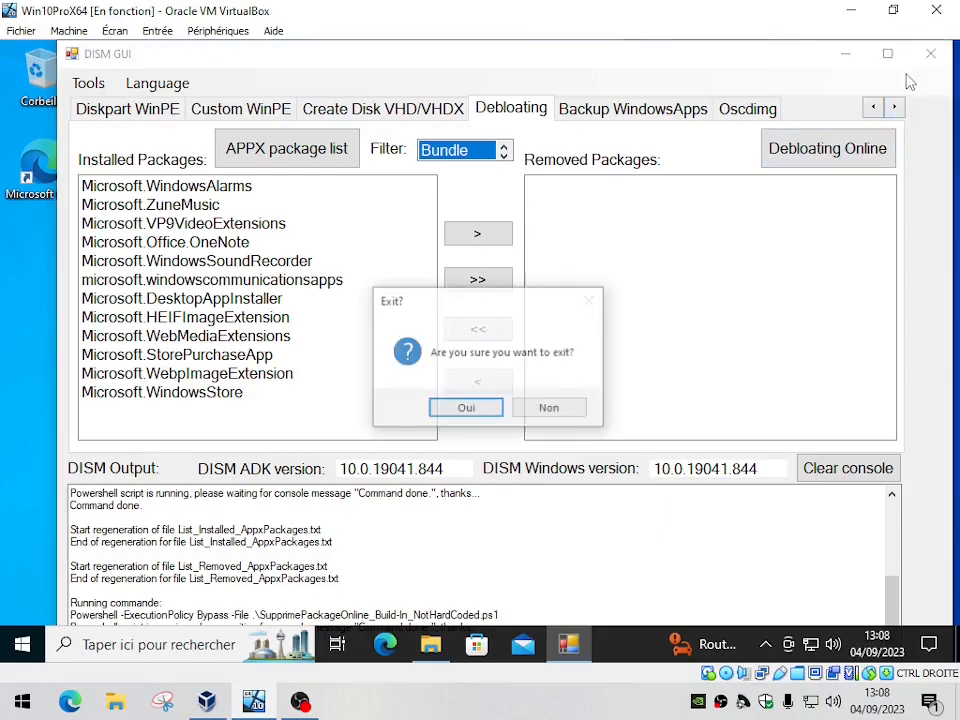
left_click(550, 409)
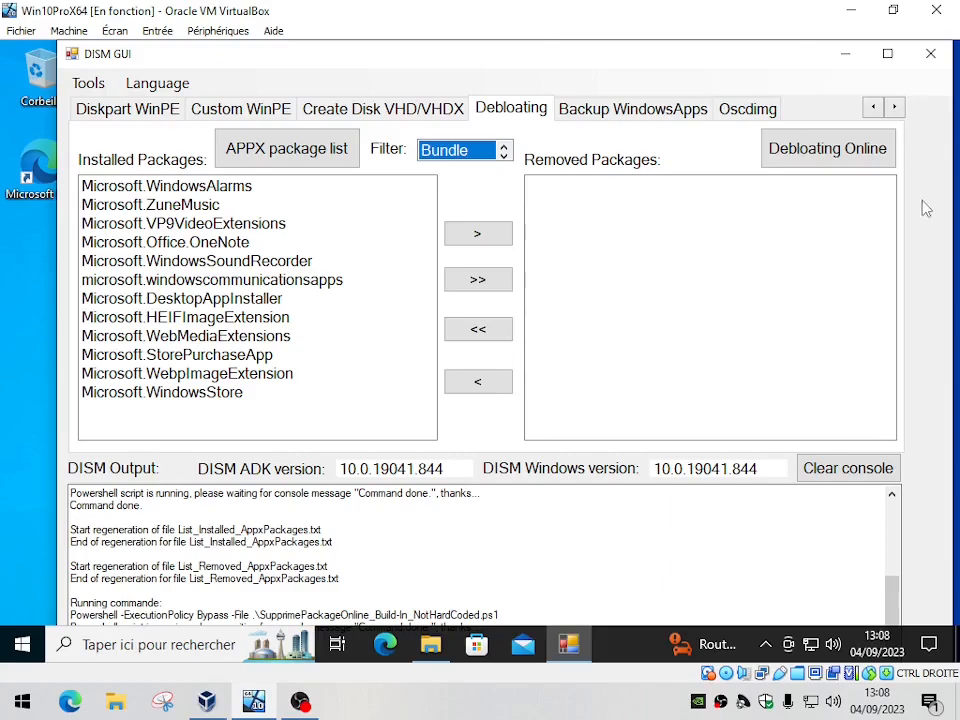
left_click(930, 53)
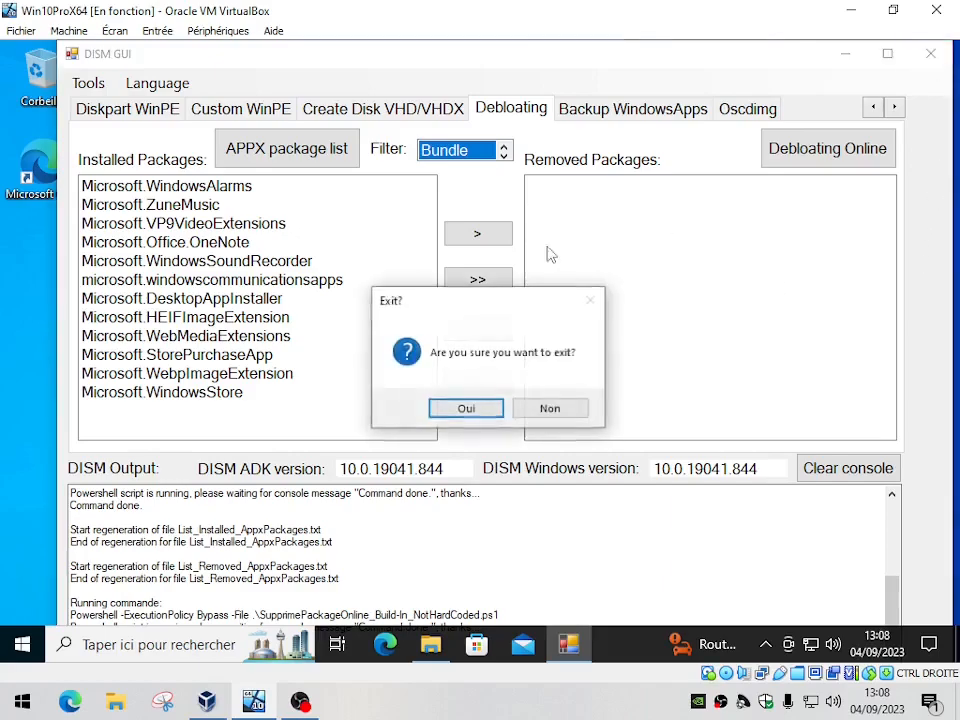
left_click(471, 408)
left_click(838, 72)
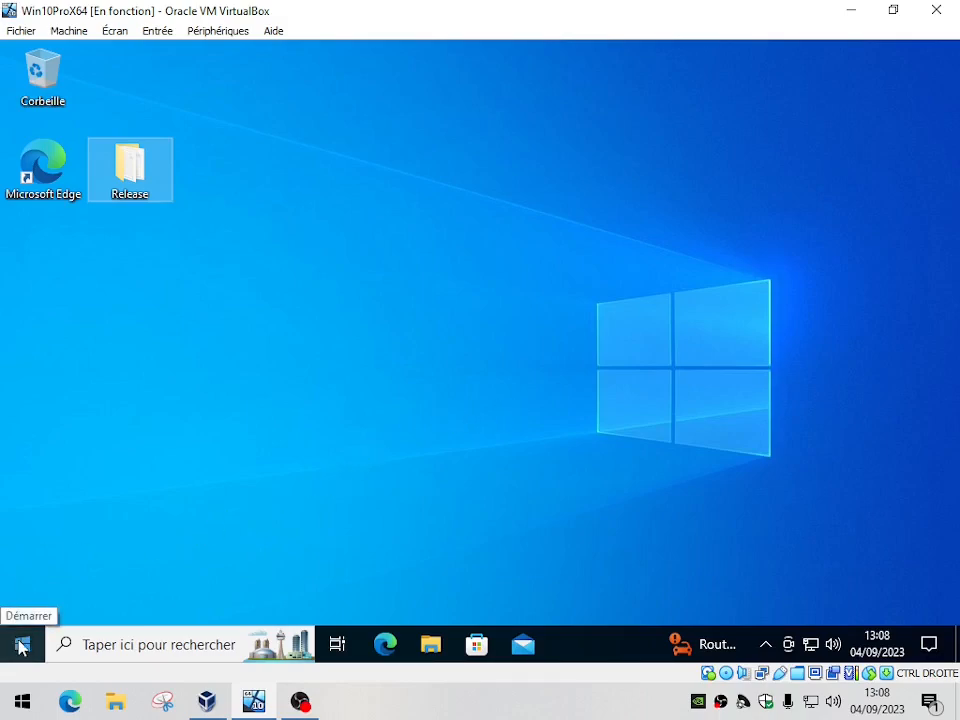
Step: Use the Run dialog to show the About Windows version information, and close it after reading
left_click(40, 612)
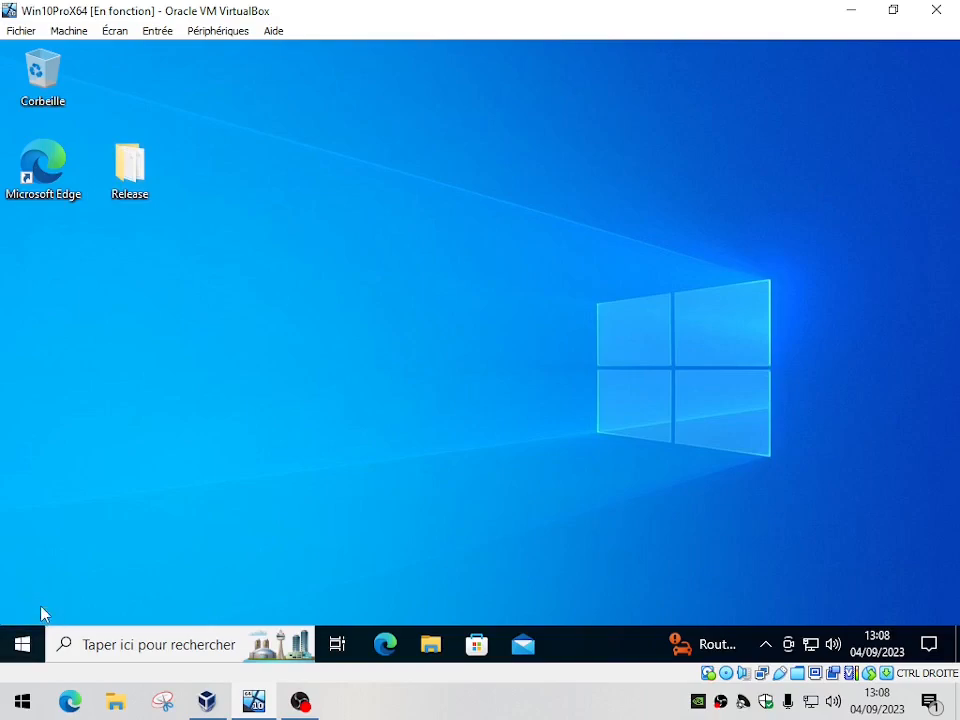
right_click(22, 645)
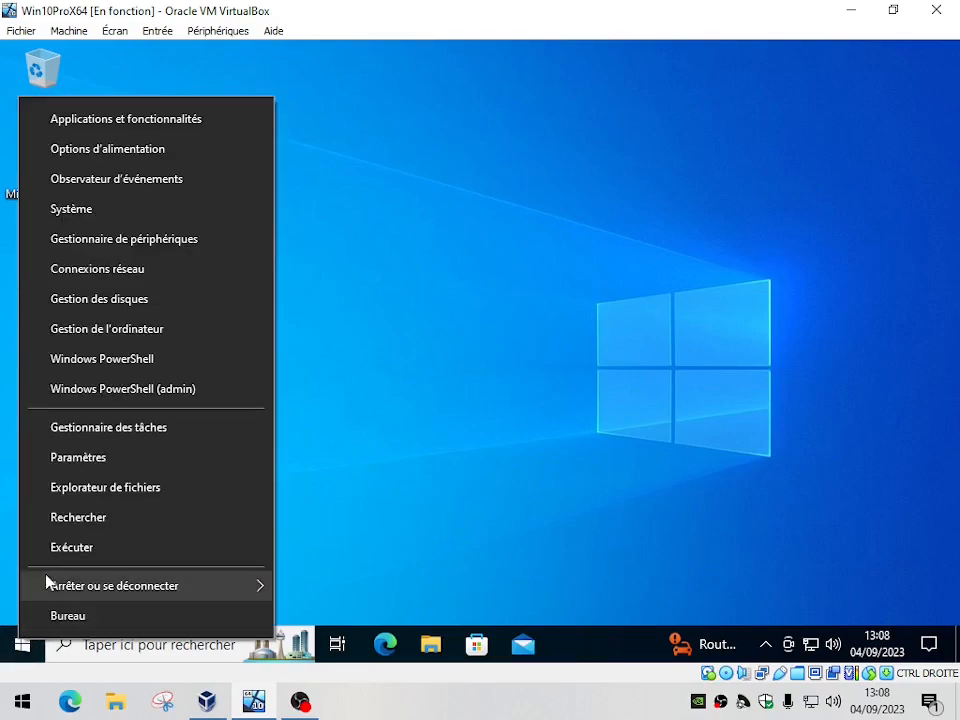
left_click(66, 549)
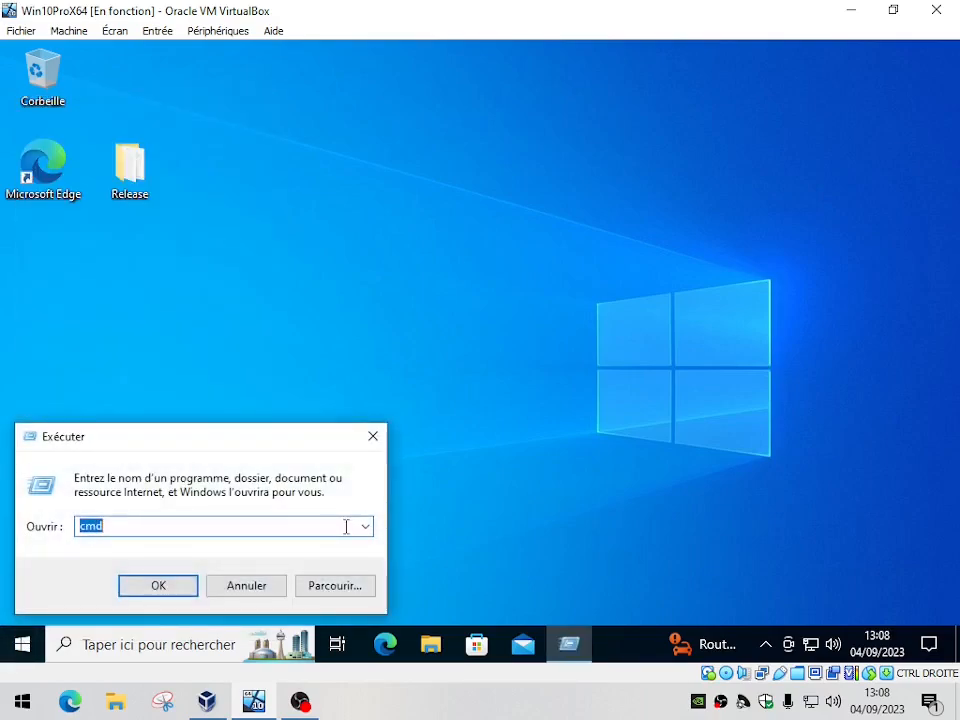
type("services.msc")
key("Return")
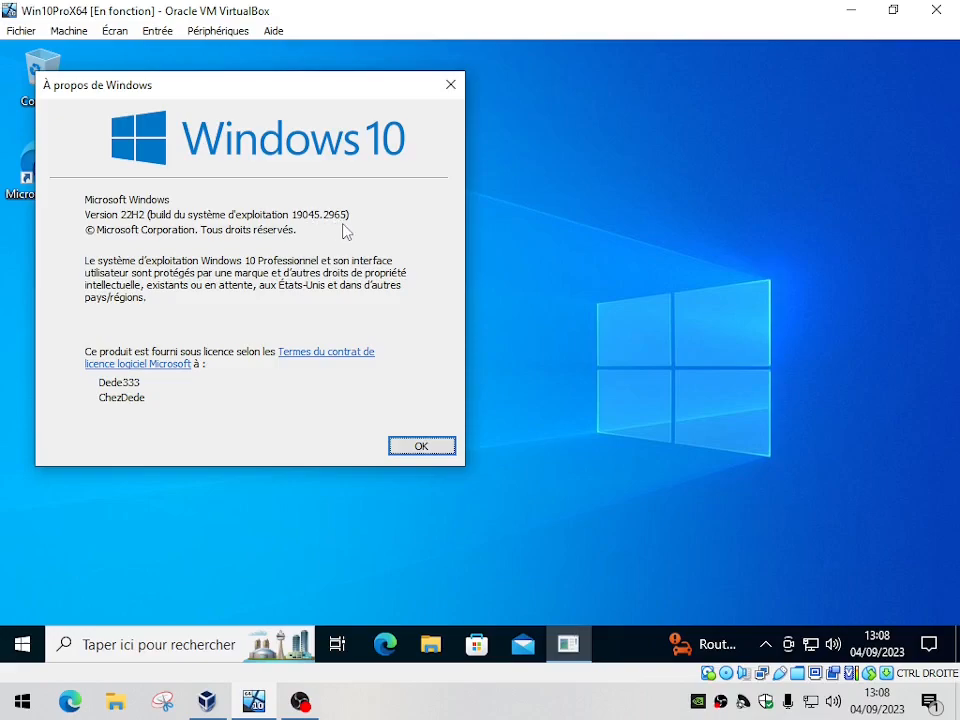
left_click(451, 85)
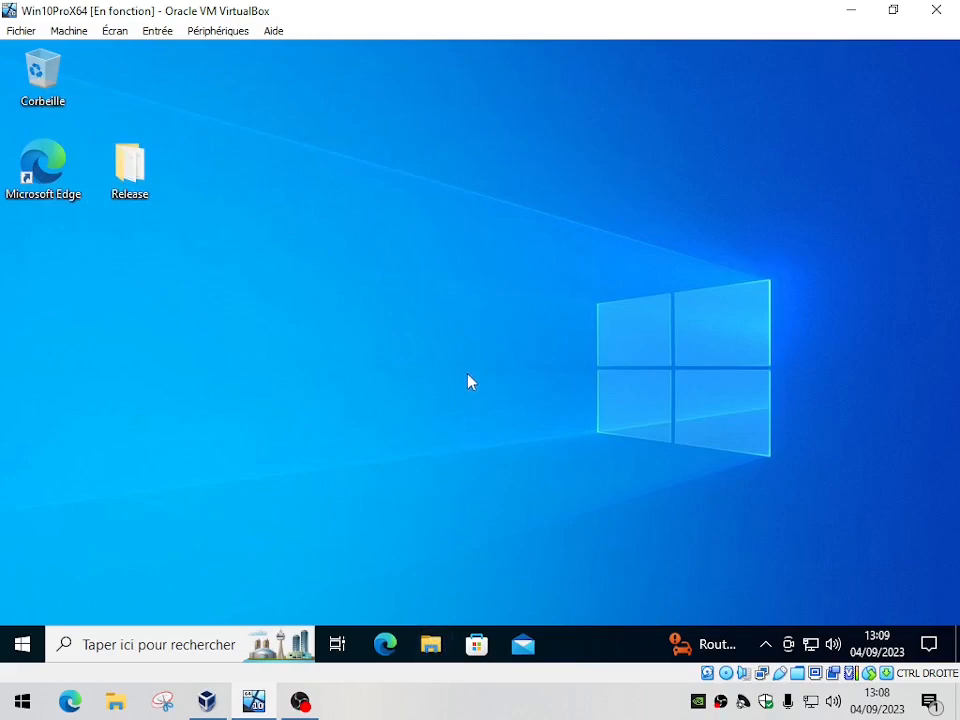
Step: Switch to File Explorer and open the Correctifs KB folder on the Windows (C:) drive
key("super+e")
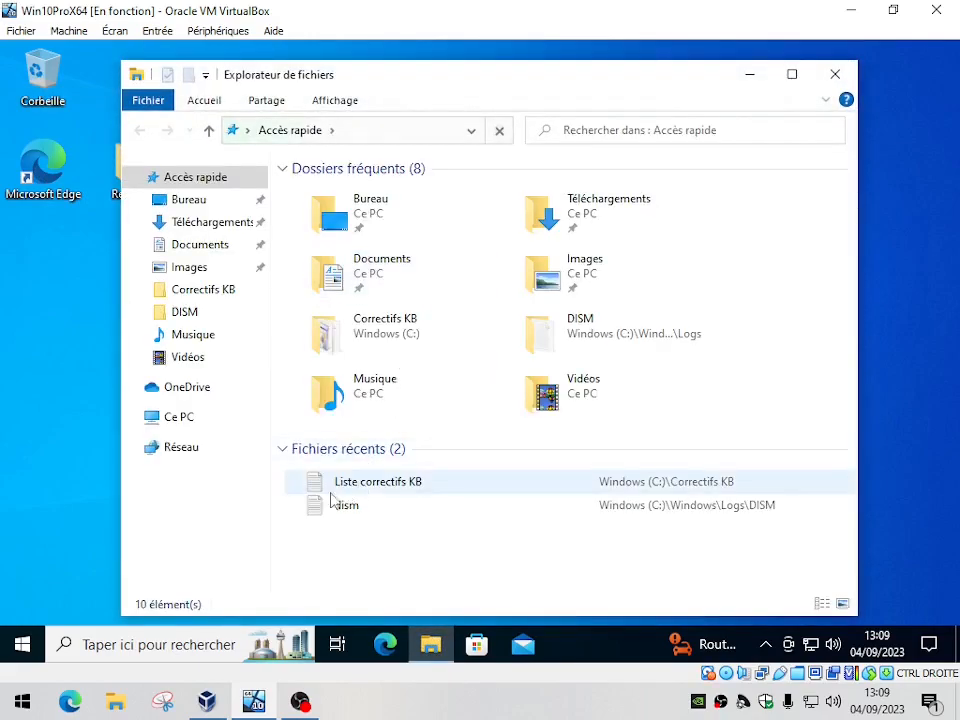
left_click(180, 418)
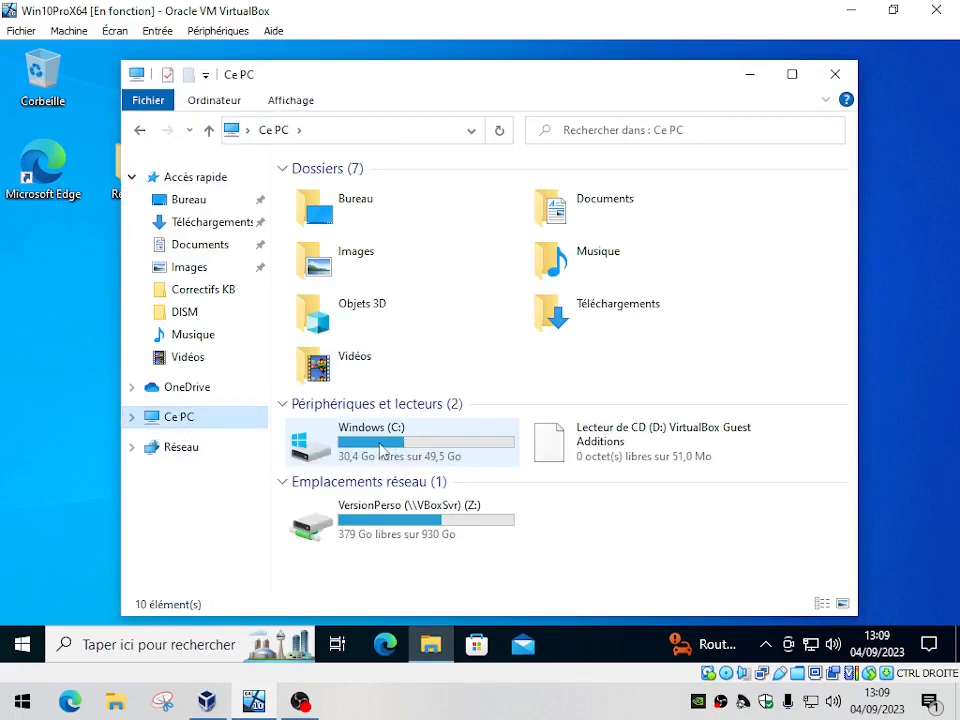
double_click(381, 456)
left_click(365, 195)
double_click(365, 195)
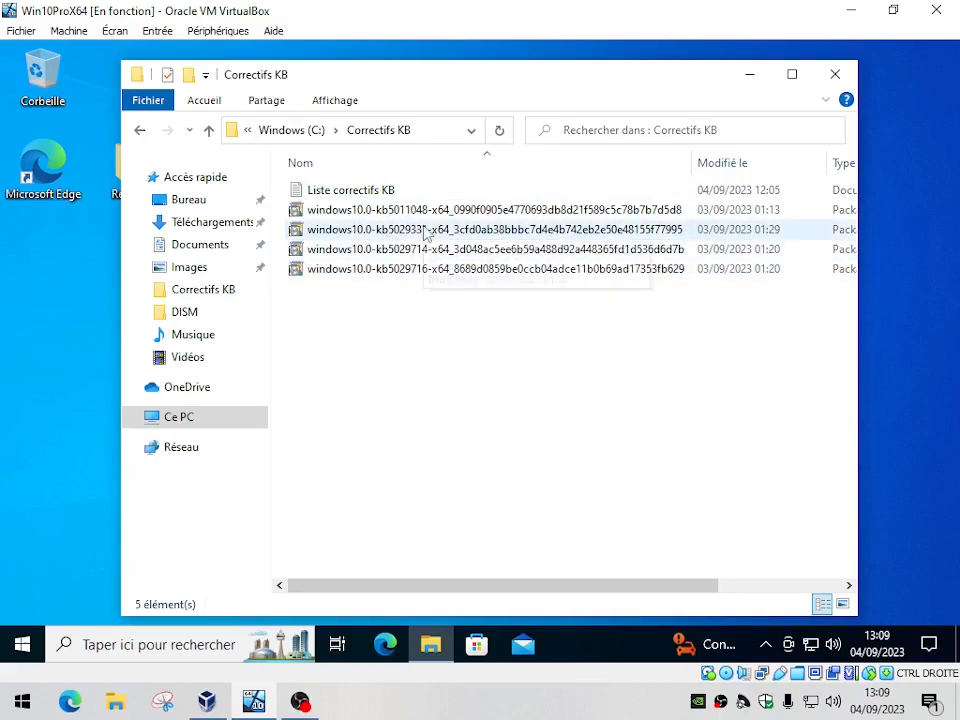
Step: Open the Liste correctifs KB text file, review the updates' classifications and the source and target Windows builds, and close it
double_click(345, 195)
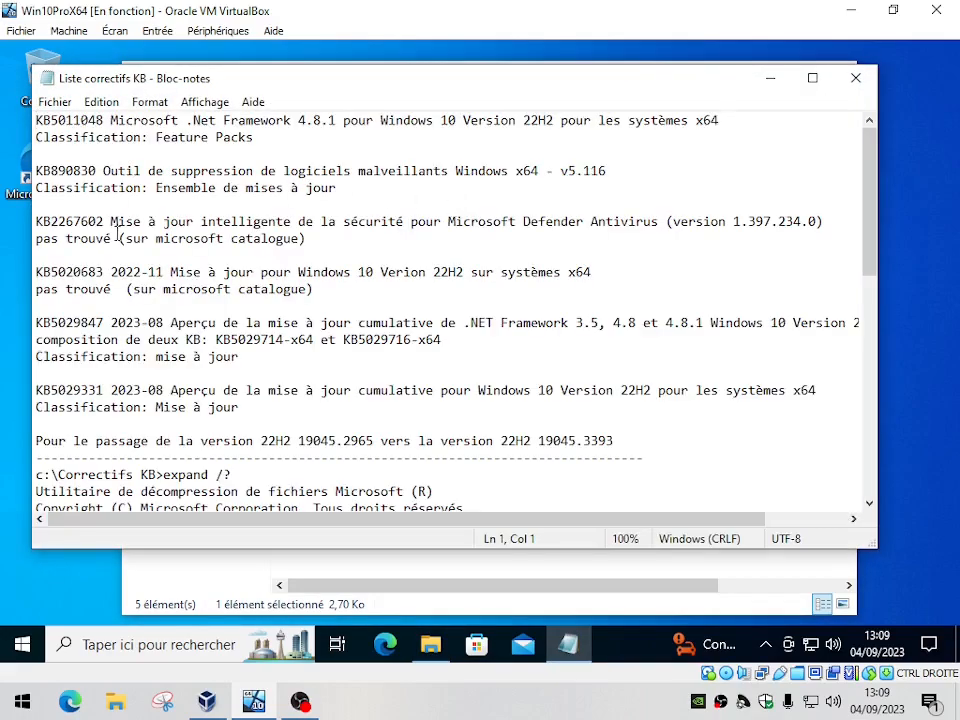
mouse_move(869, 244)
left_mouse_down()
mouse_move(869, 323)
mouse_move(869, 244)
left_mouse_up()
left_click_drag(156, 137, 268, 137)
left_click_drag(156, 188, 338, 188)
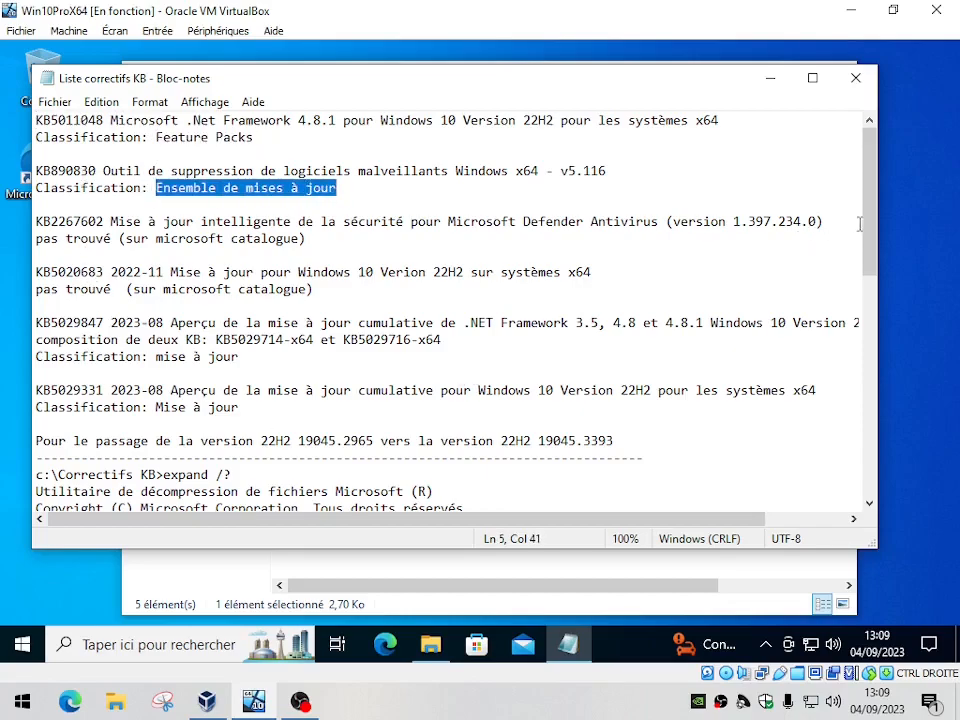
left_click_drag(868, 226, 868, 216)
left_click_drag(872, 196, 870, 264)
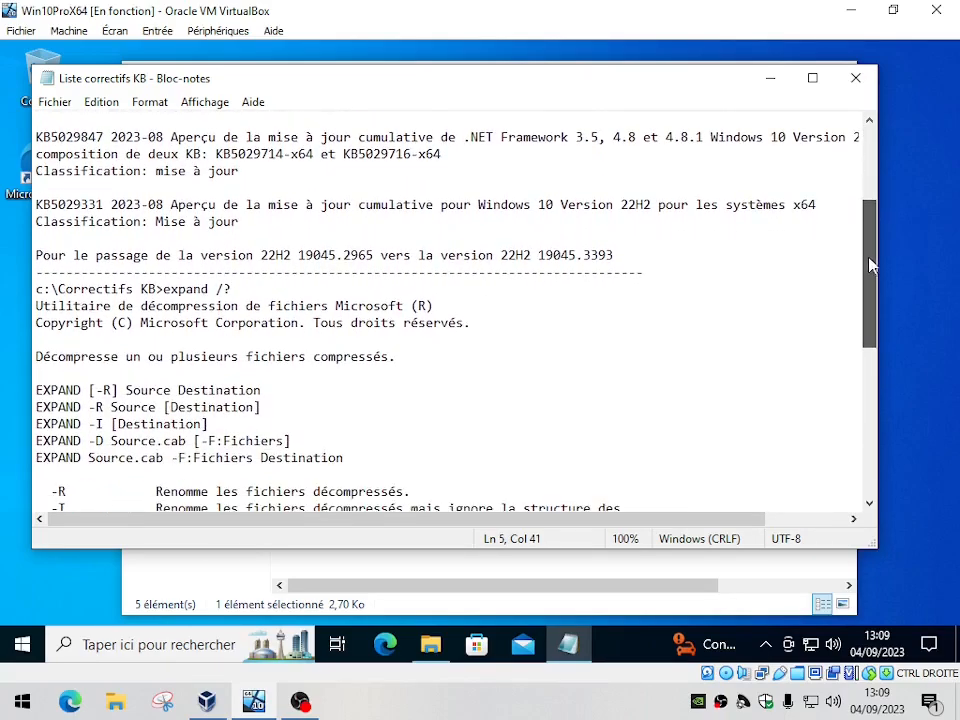
left_click_drag(298, 256, 373, 255)
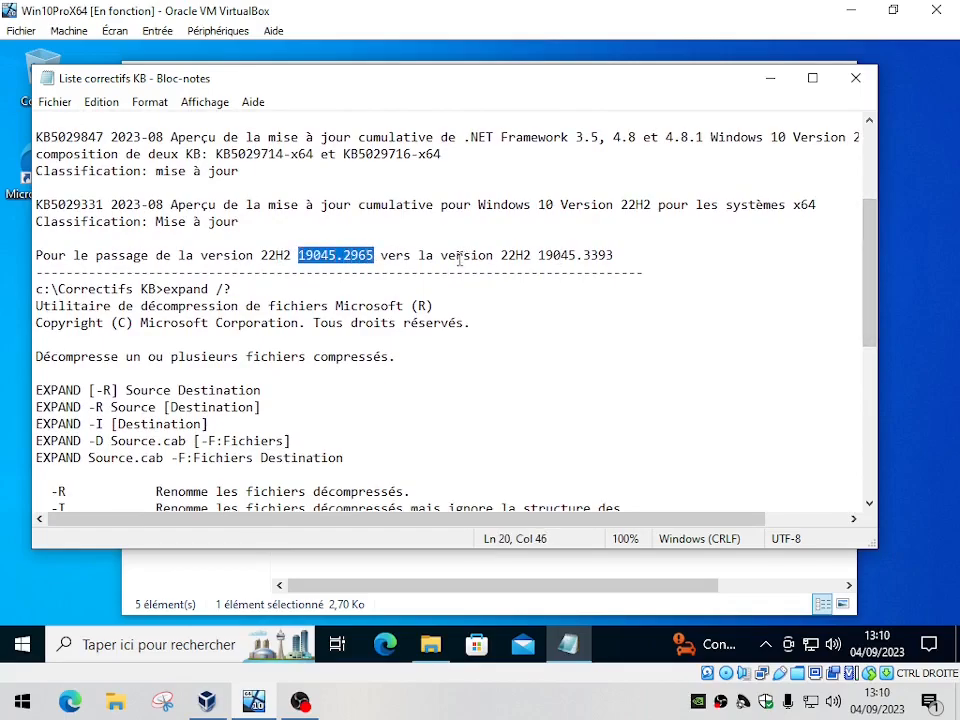
left_click_drag(538, 256, 621, 255)
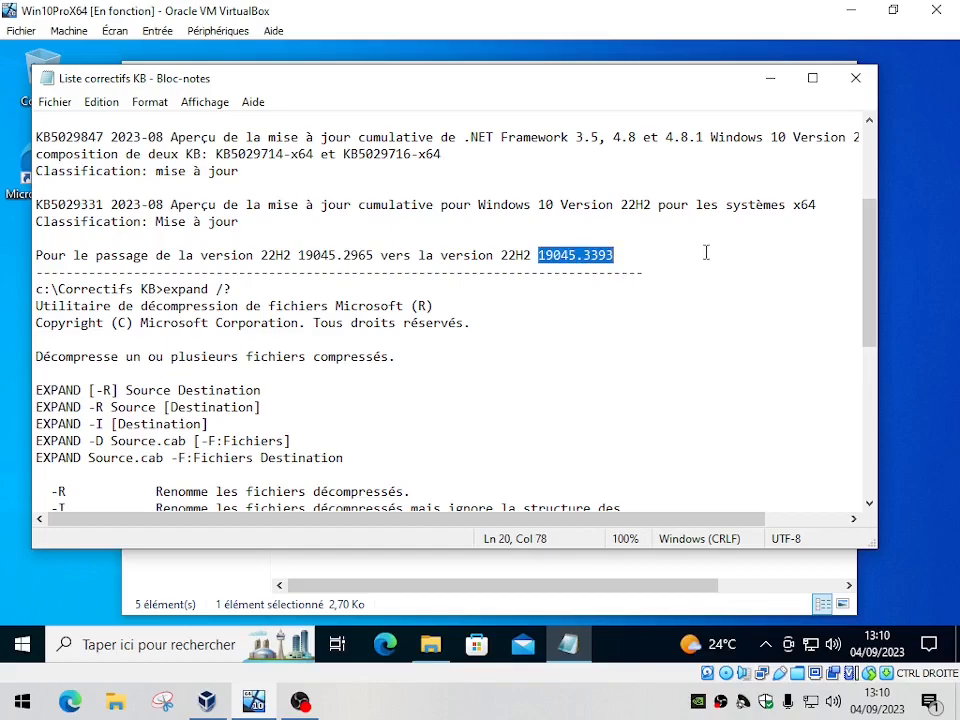
left_click(855, 78)
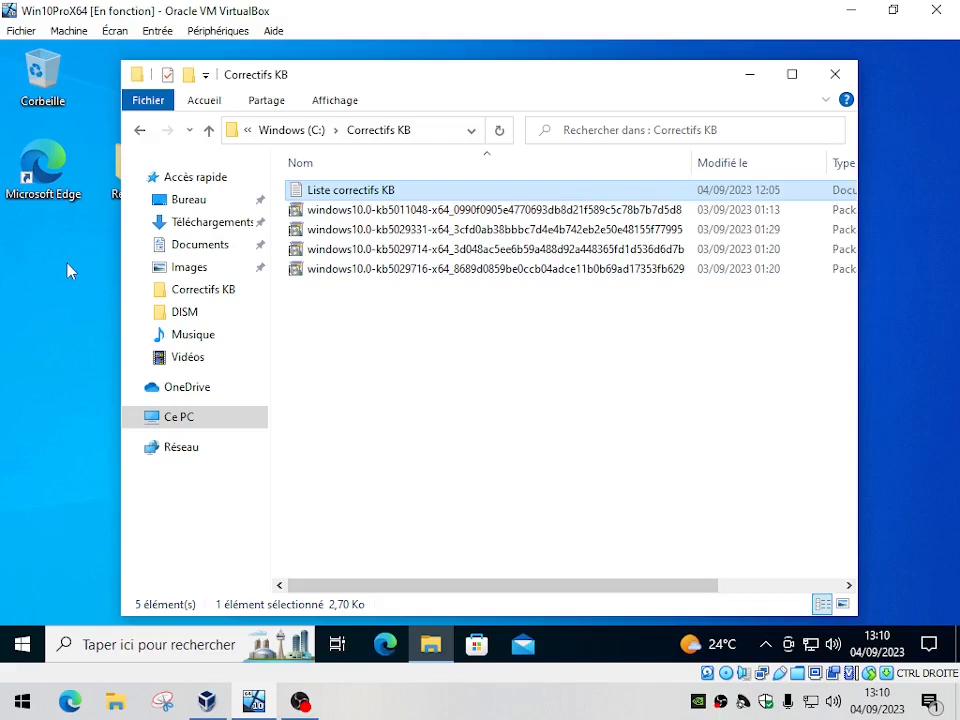
Step: Examine the windows10.0 KB package files in the Correctifs KB folder, and close the folder window
left_click(602, 437)
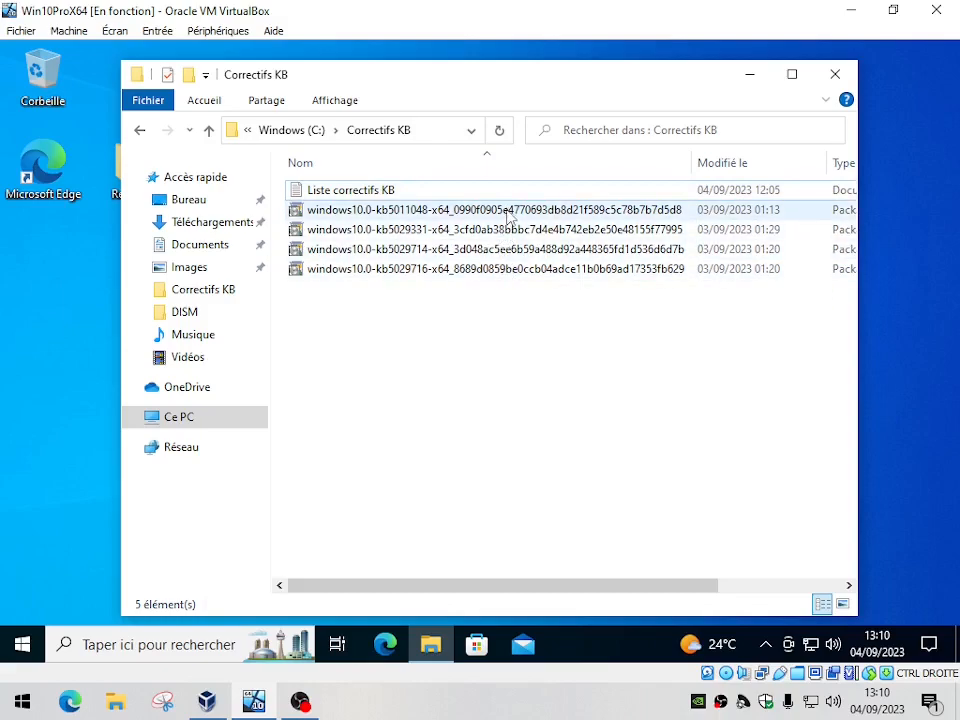
mouse_move(509, 215)
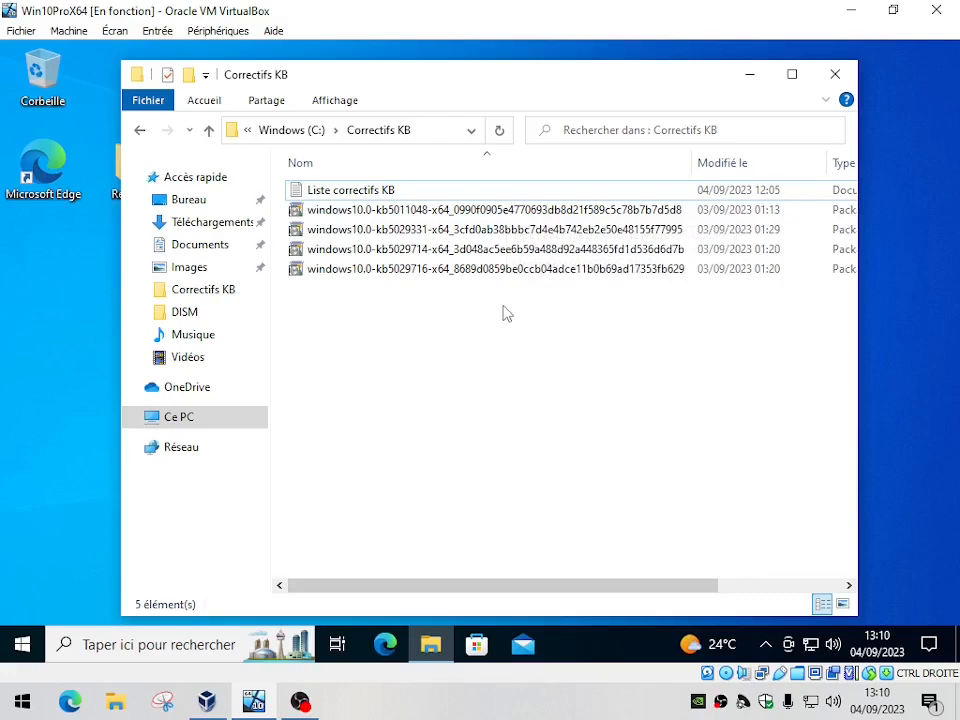
mouse_move(554, 237)
left_click(835, 74)
Step: Run DISM_GUI as administrator from the Release folder on the desktop, allow the elevation, and close the folder window
double_click(129, 168)
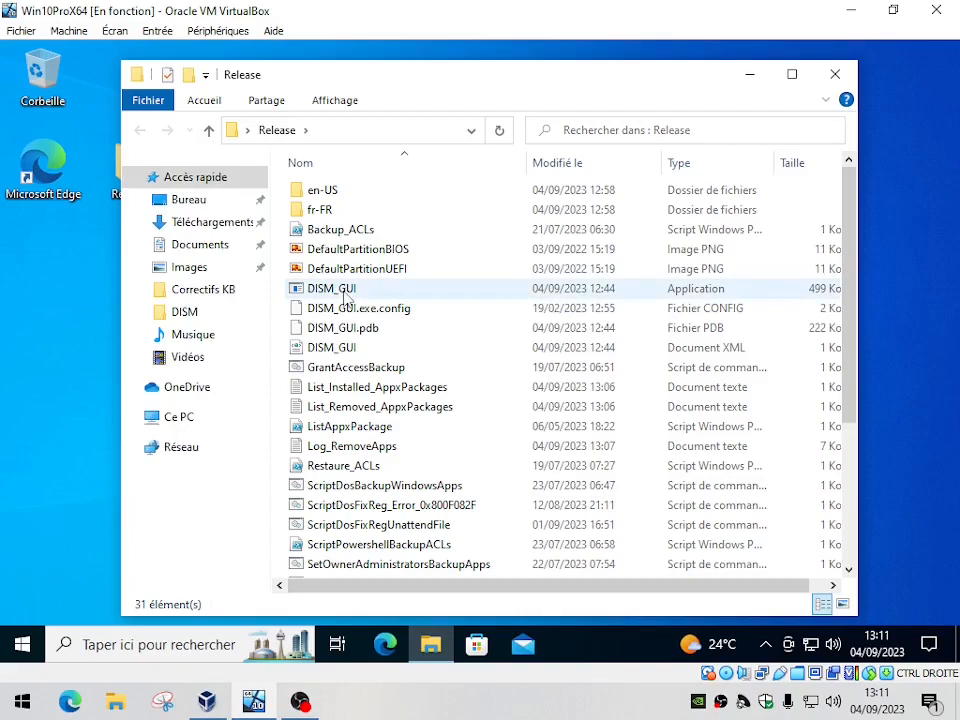
double_click(343, 292)
key("shift+F10")
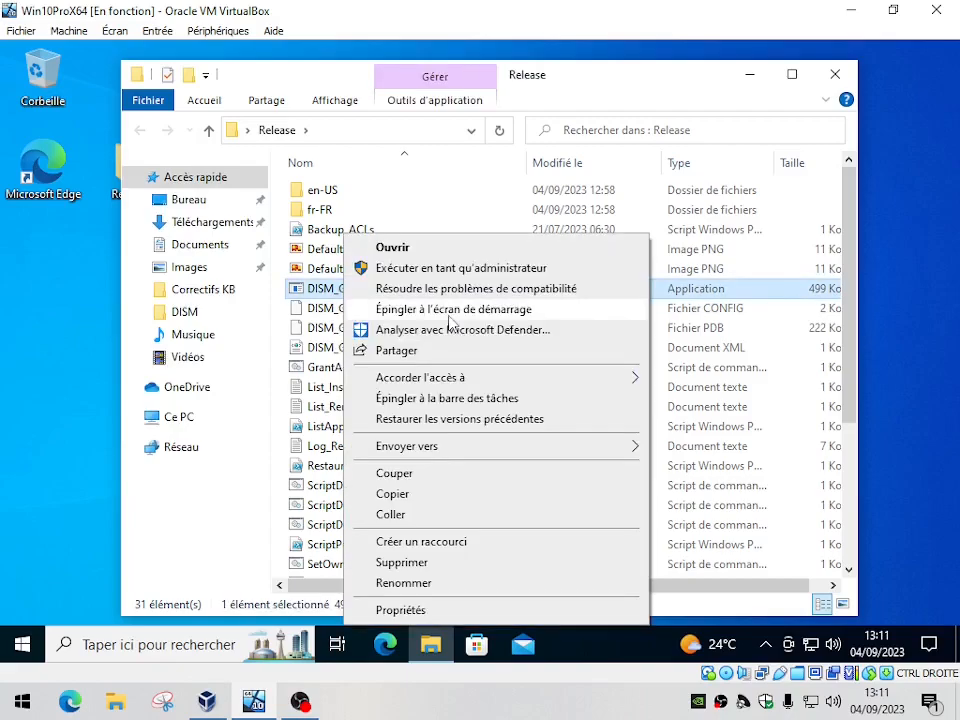
left_click(460, 268)
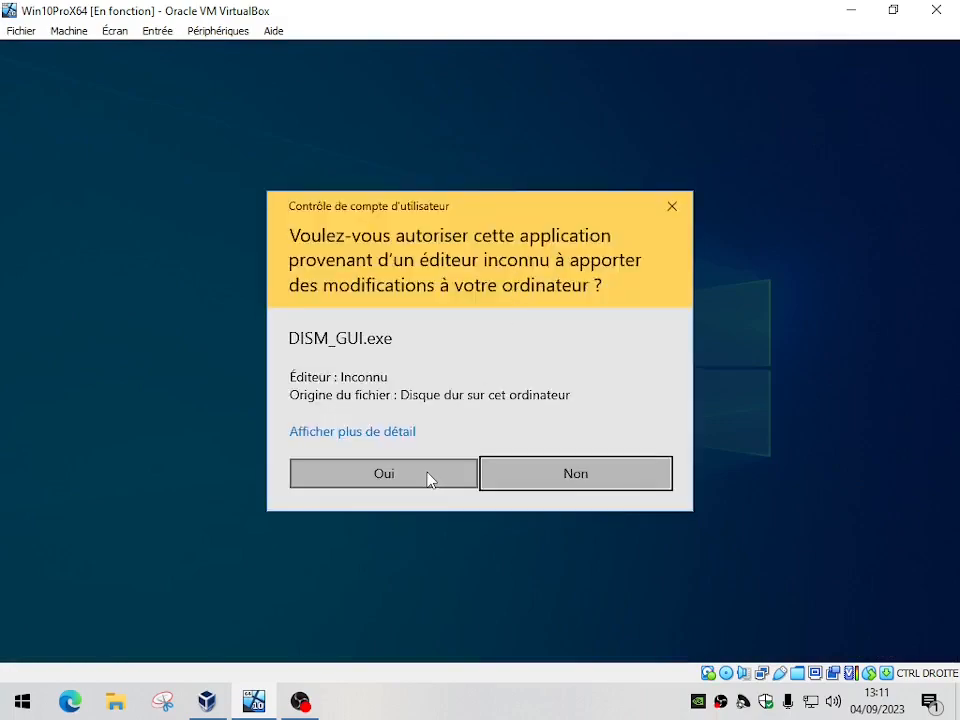
left_click(429, 476)
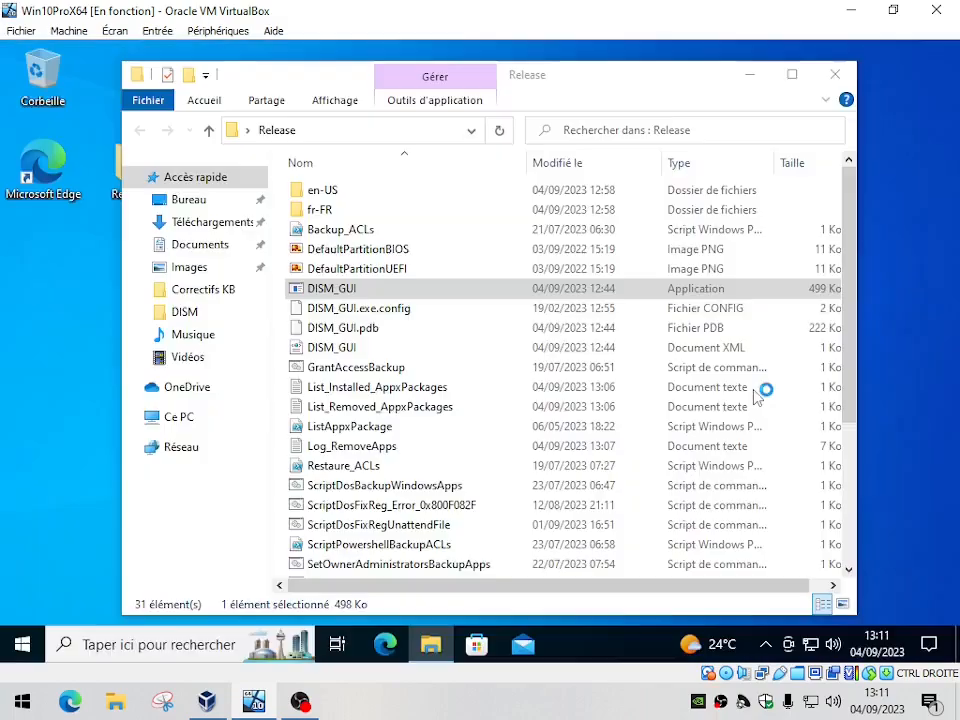
left_click(836, 78)
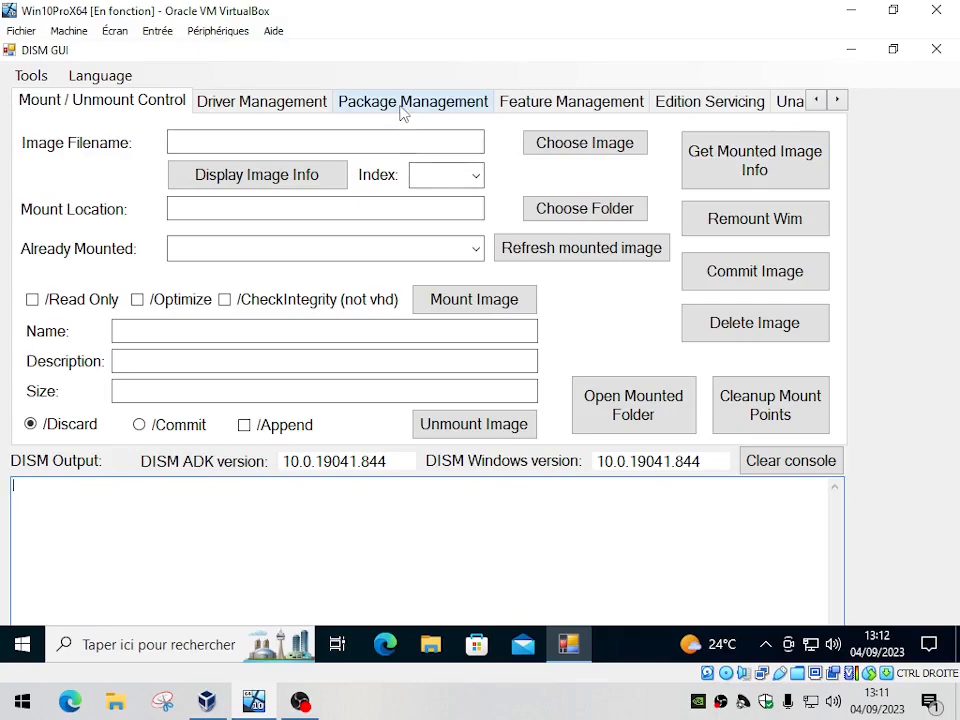
Step: In Package Management, enable the /Online option, set the package folder to C:\Correctifs KB, try to add the packages, and highlight the reported error
left_click(403, 108)
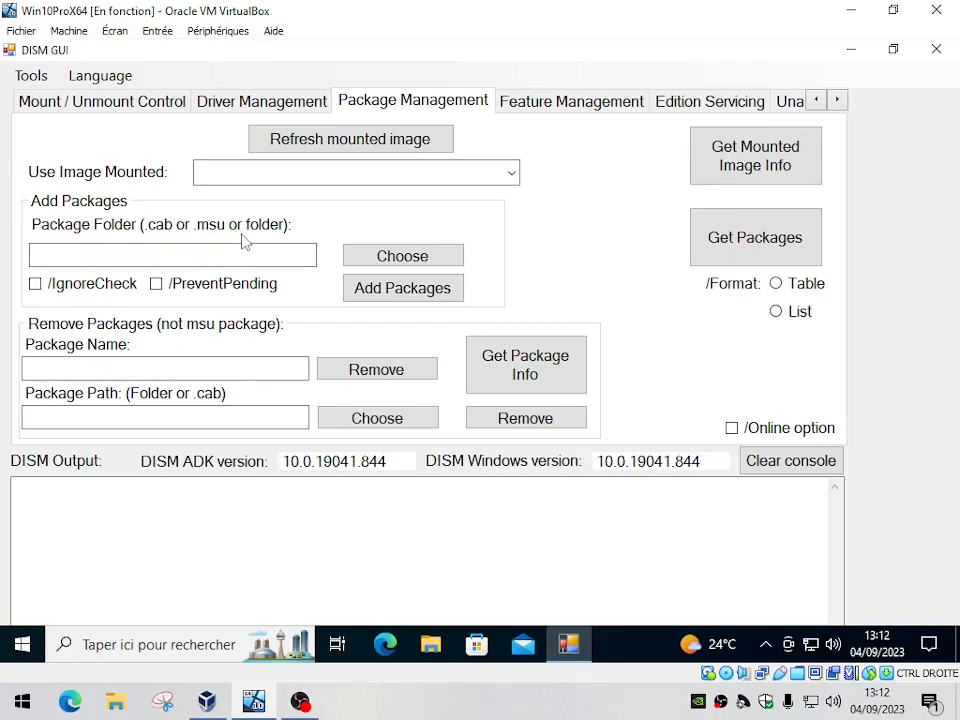
left_click(732, 429)
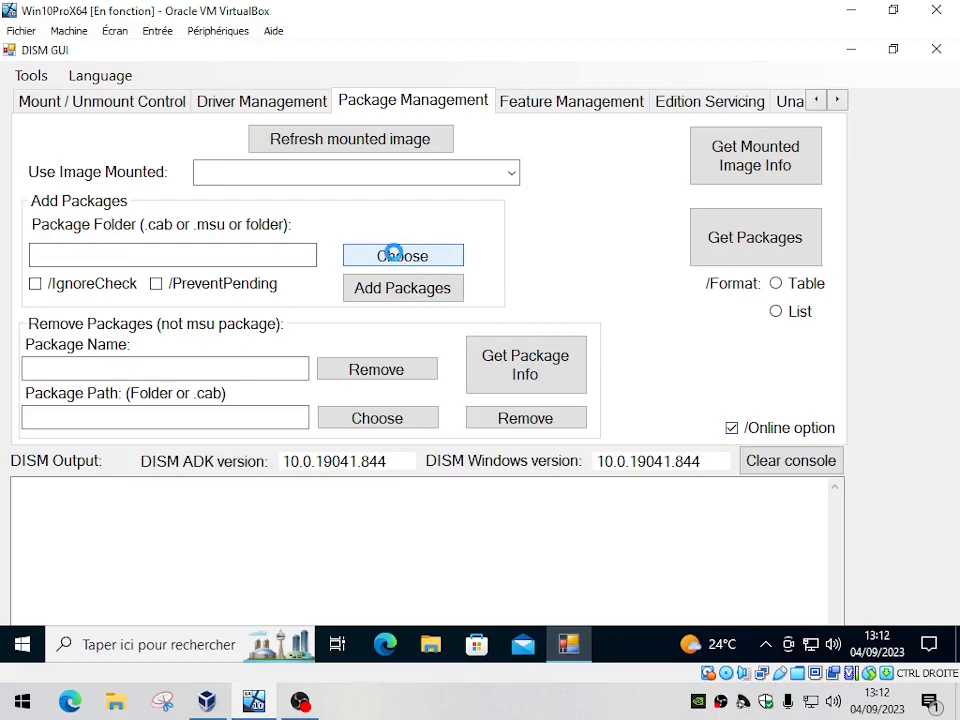
left_click(395, 255)
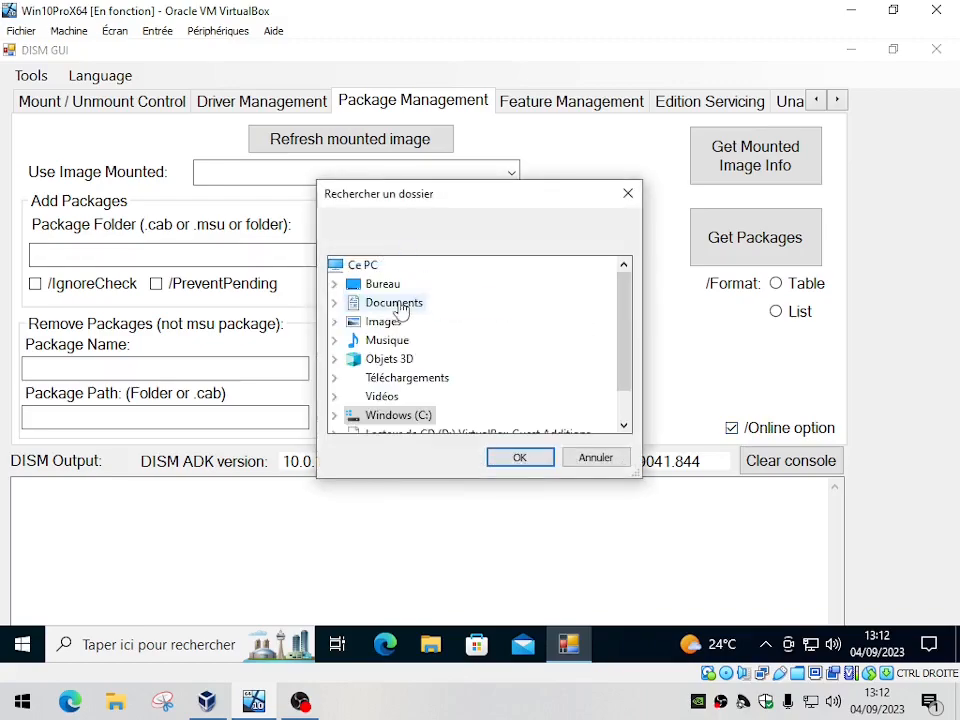
left_click(404, 415)
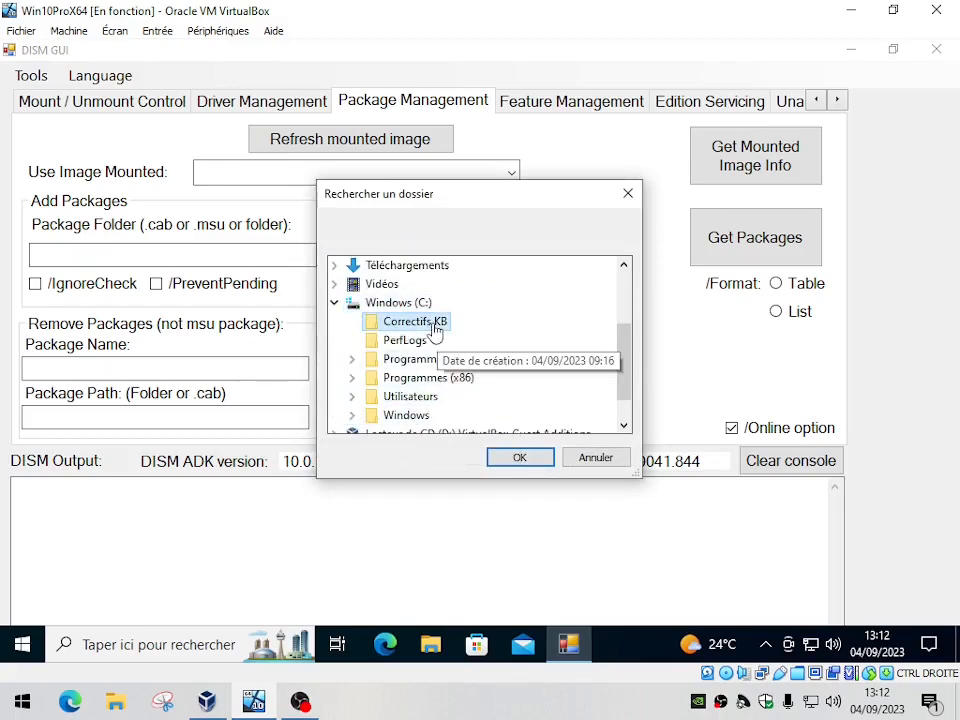
left_click(433, 325)
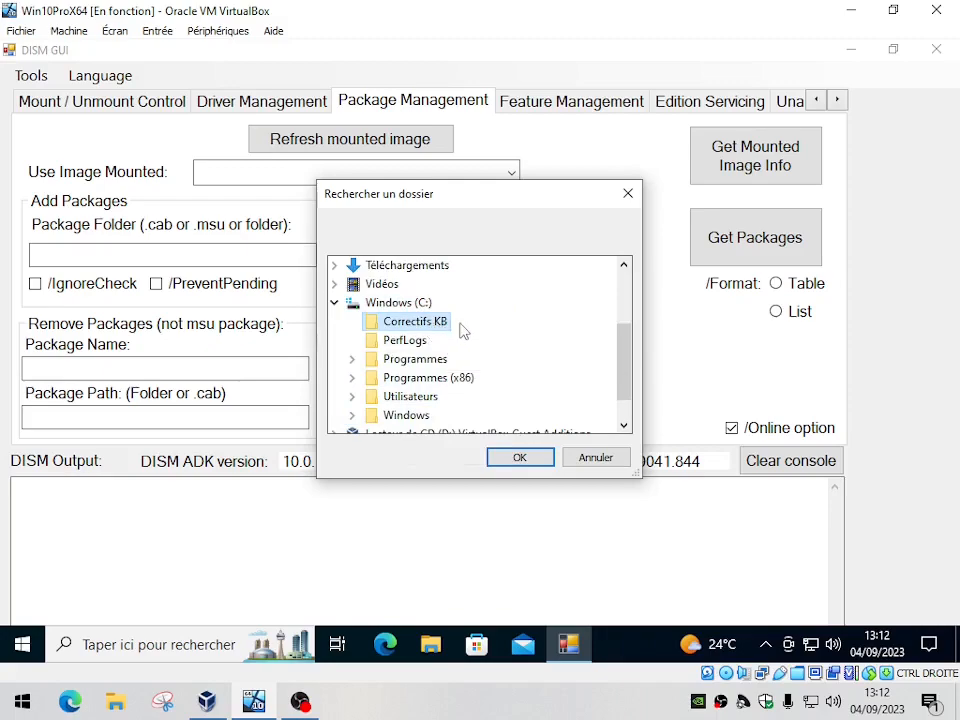
left_click(516, 459)
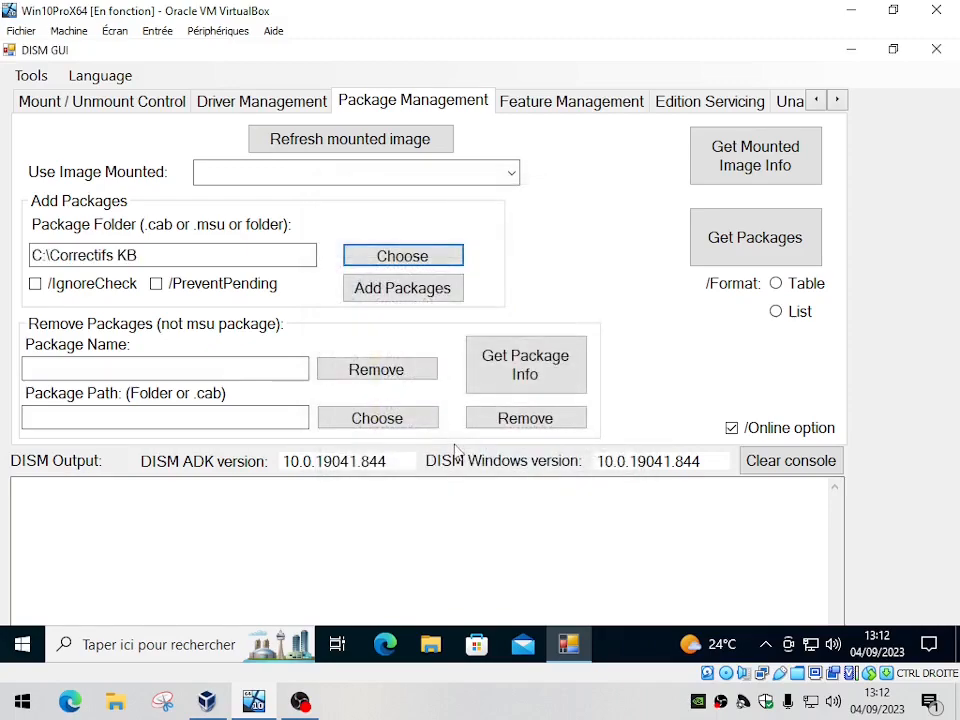
left_click(408, 290)
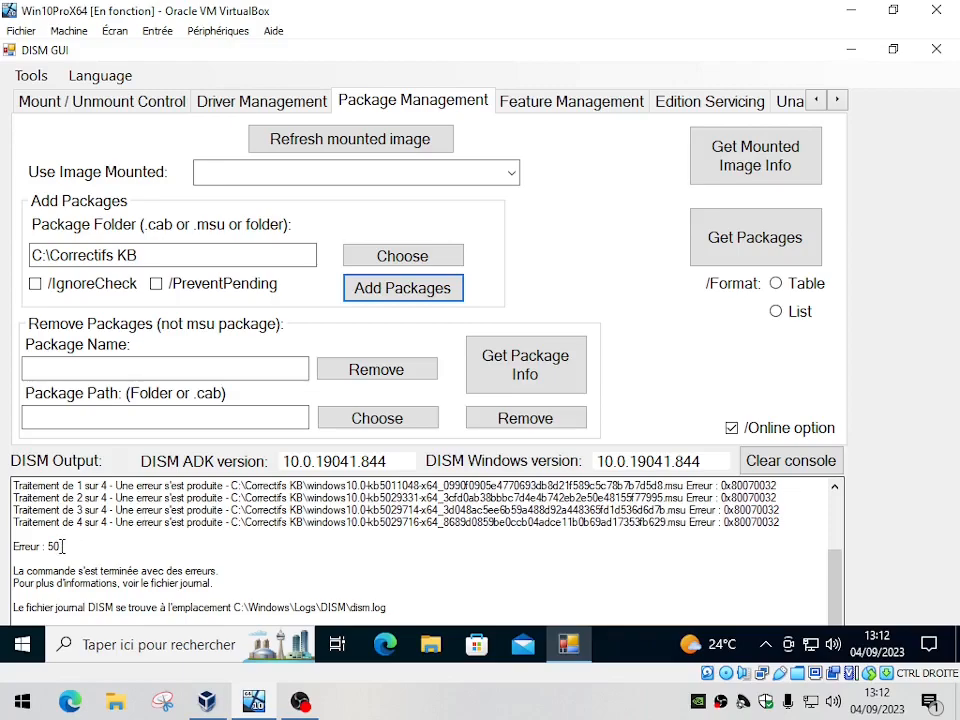
left_click_drag(62, 546, 13, 546)
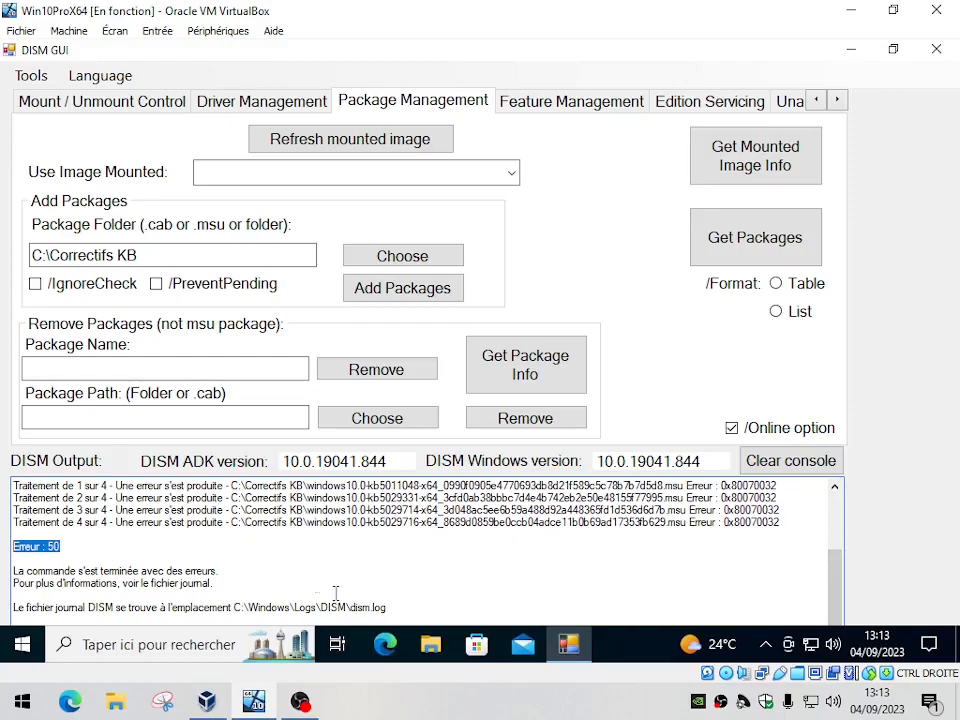
Step: Open the DISM log and examine its most recent entries from the end upward, including the servicing stack paths
left_click(27, 76)
left_click(90, 100)
left_click_drag(869, 135, 868, 513)
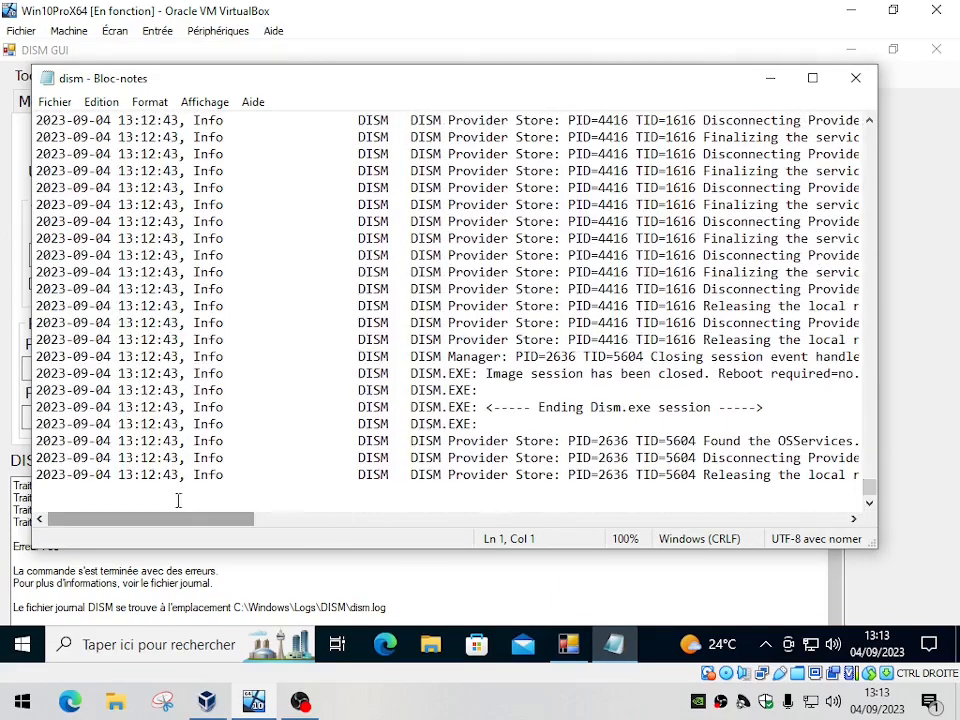
left_click_drag(200, 530, 328, 523)
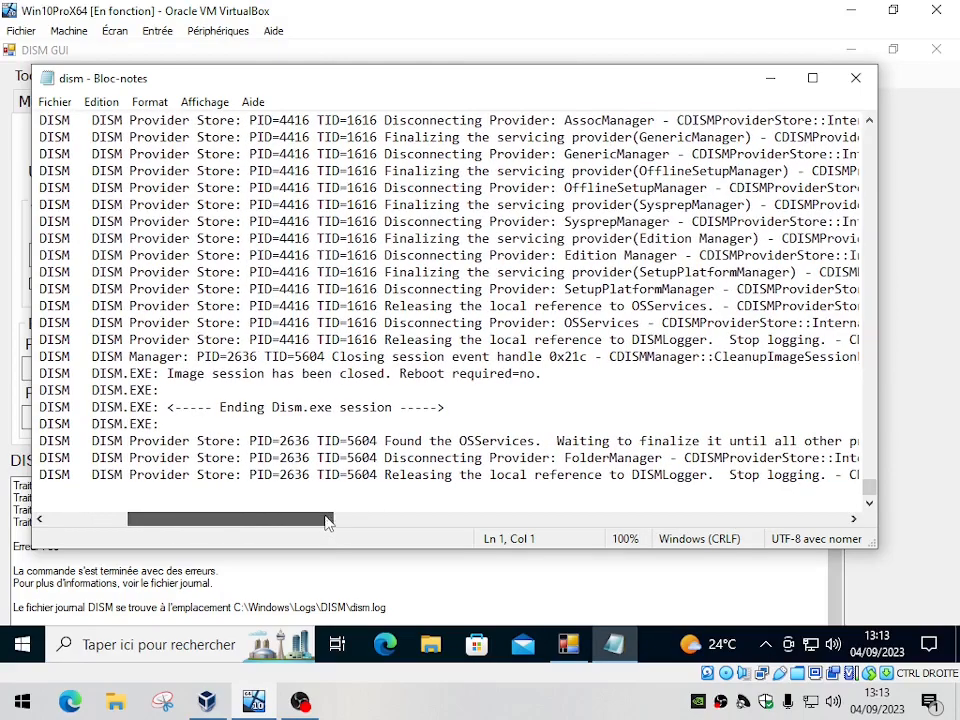
scroll(364, 431, "up", 20)
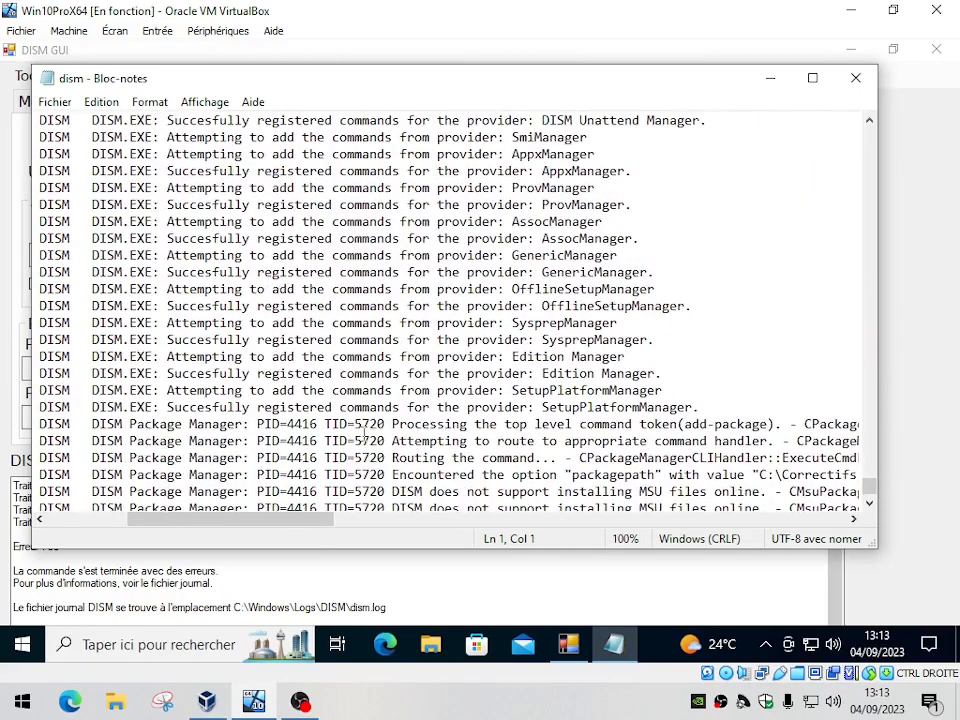
scroll(364, 431, "up", 12)
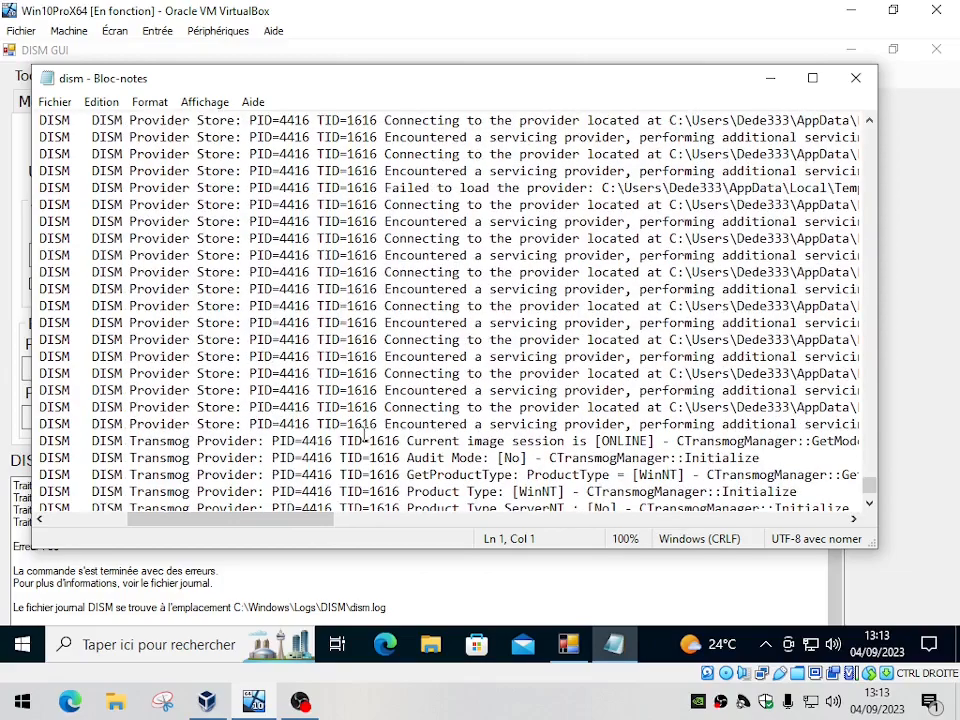
scroll(364, 431, "down", 3)
scroll(364, 431, "up", 6)
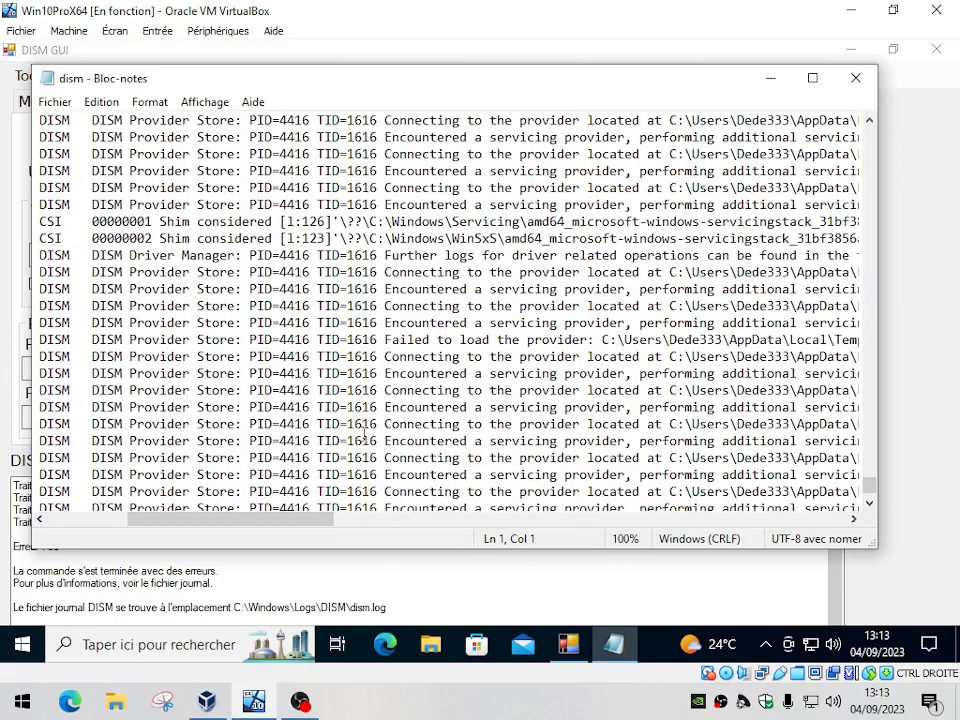
left_click_drag(240, 527, 332, 531)
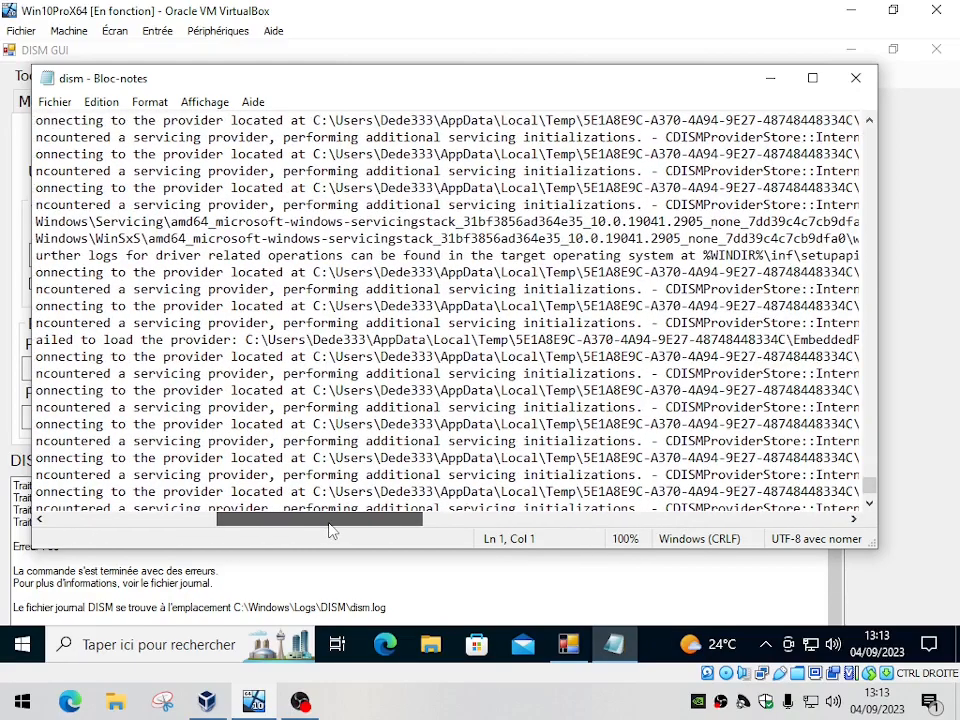
left_click_drag(171, 221, 464, 221)
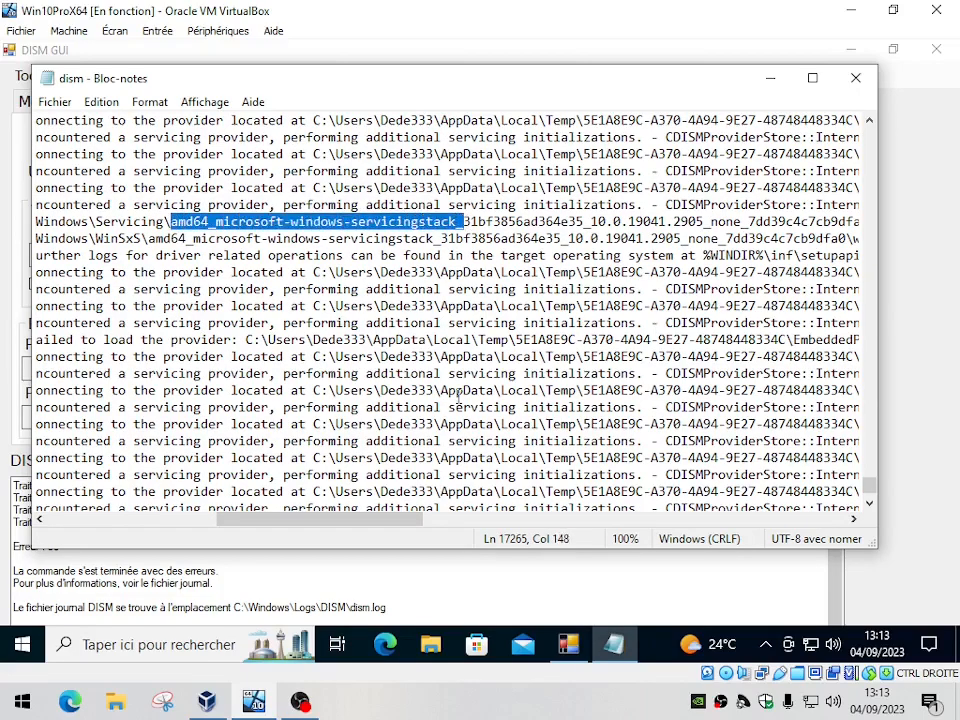
left_click_drag(312, 531, 225, 527)
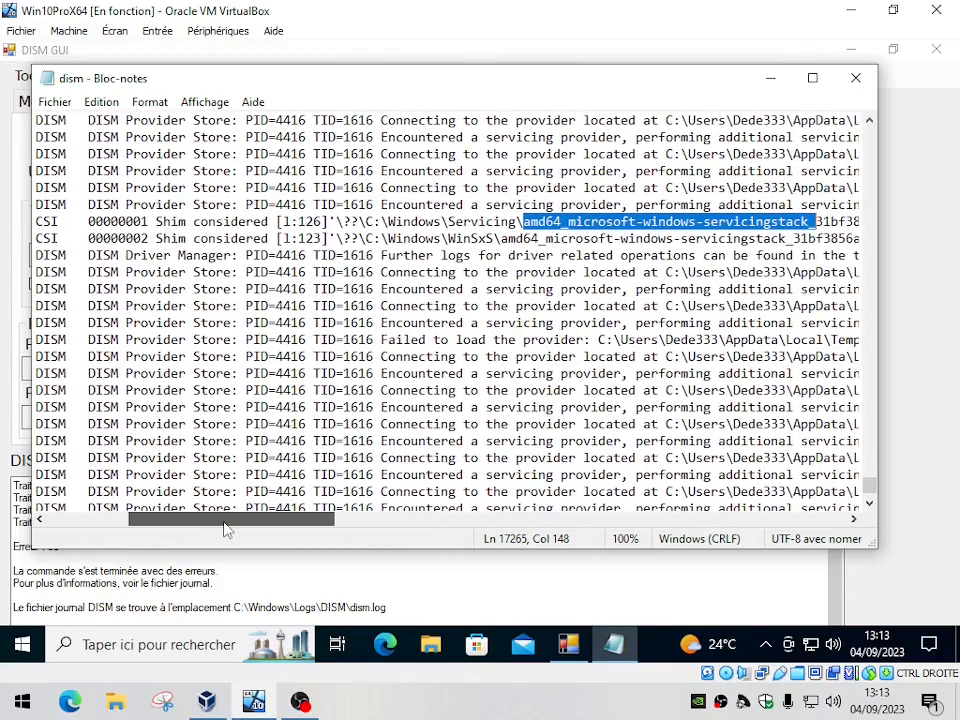
Step: Examine the DISM log from the start of the Add-Package session down to the Package Manager entries that process the add-package command
scroll(307, 448, "up", 5)
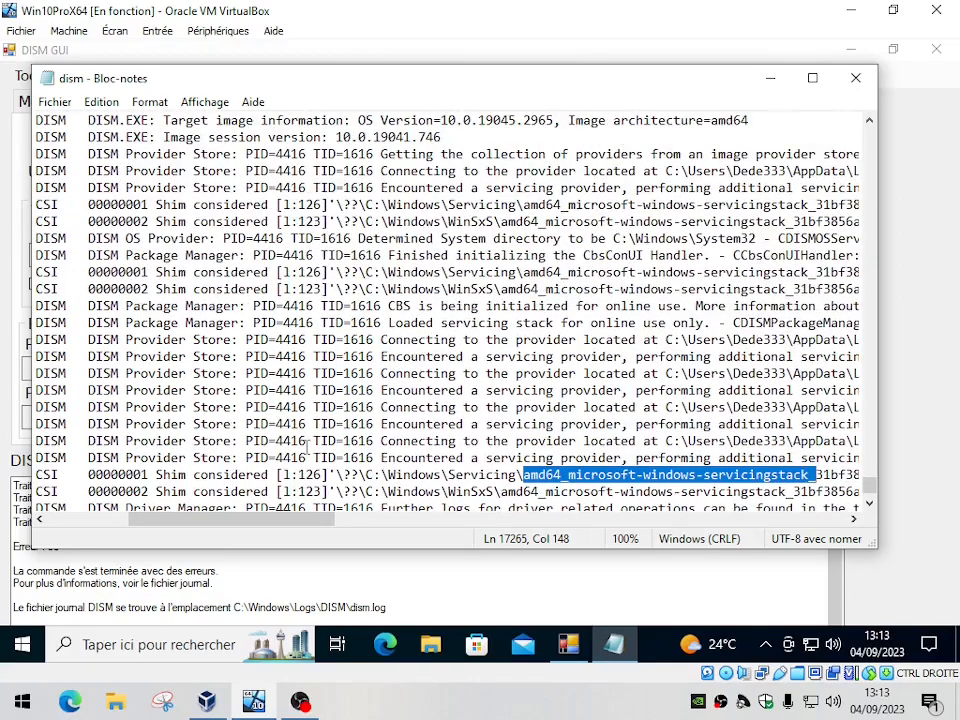
scroll(307, 448, "up", 5)
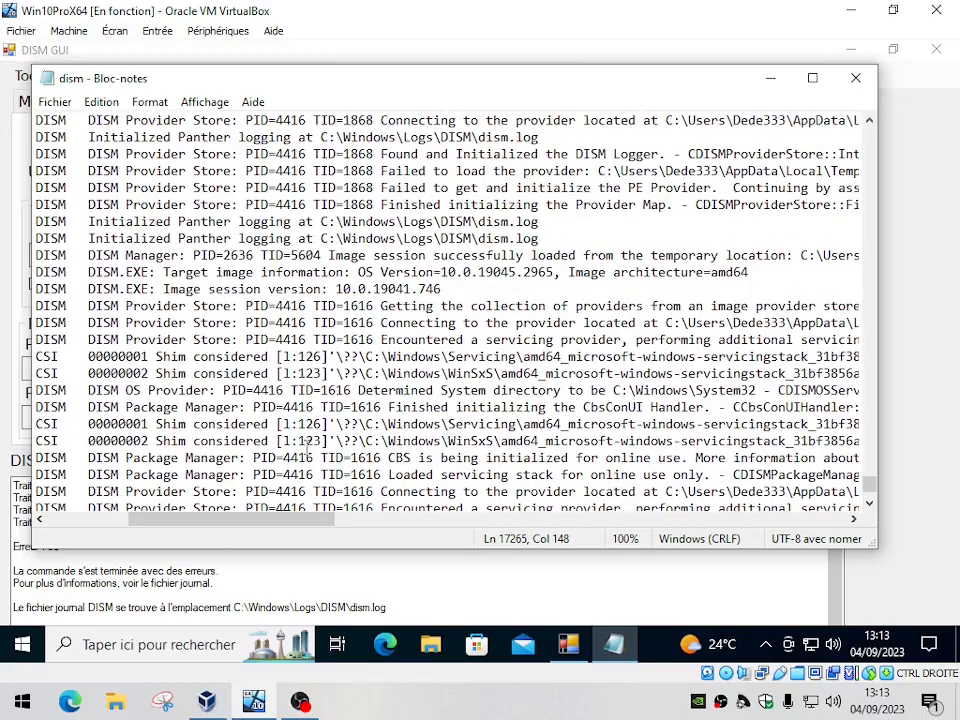
scroll(307, 448, "up", 6)
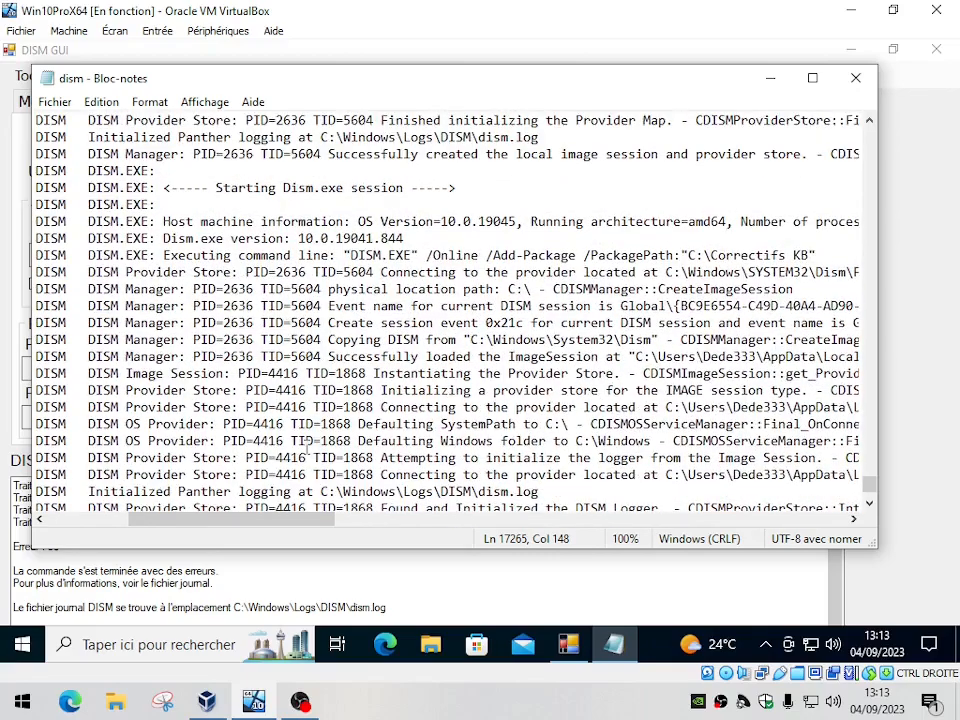
scroll(307, 448, "down", 3)
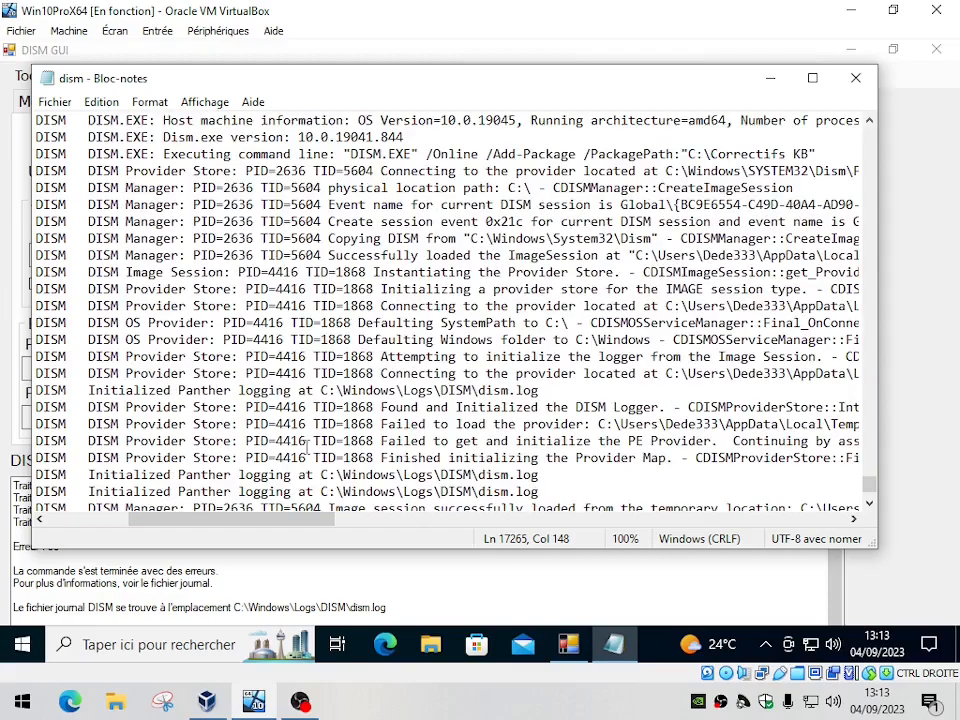
scroll(307, 448, "down", 3)
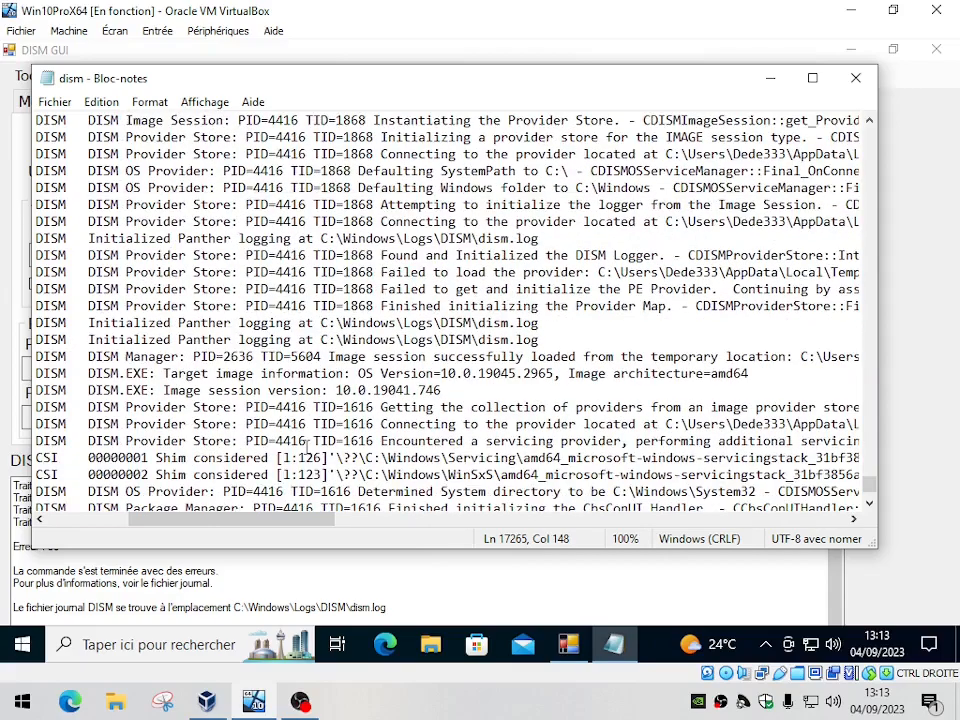
scroll(307, 448, "down", 2)
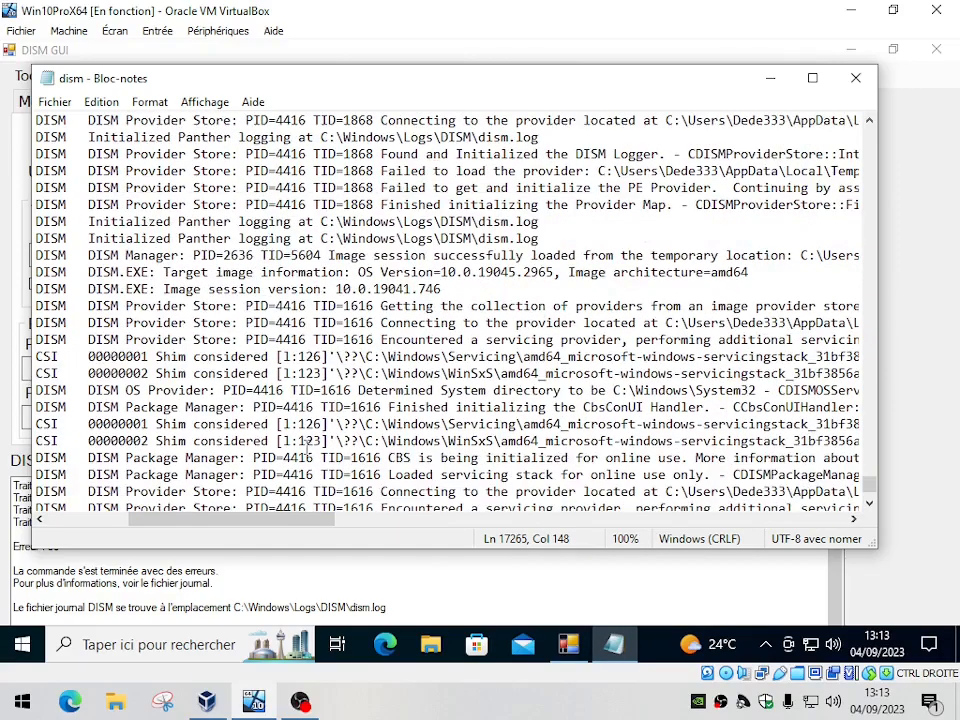
scroll(307, 448, "down", 3)
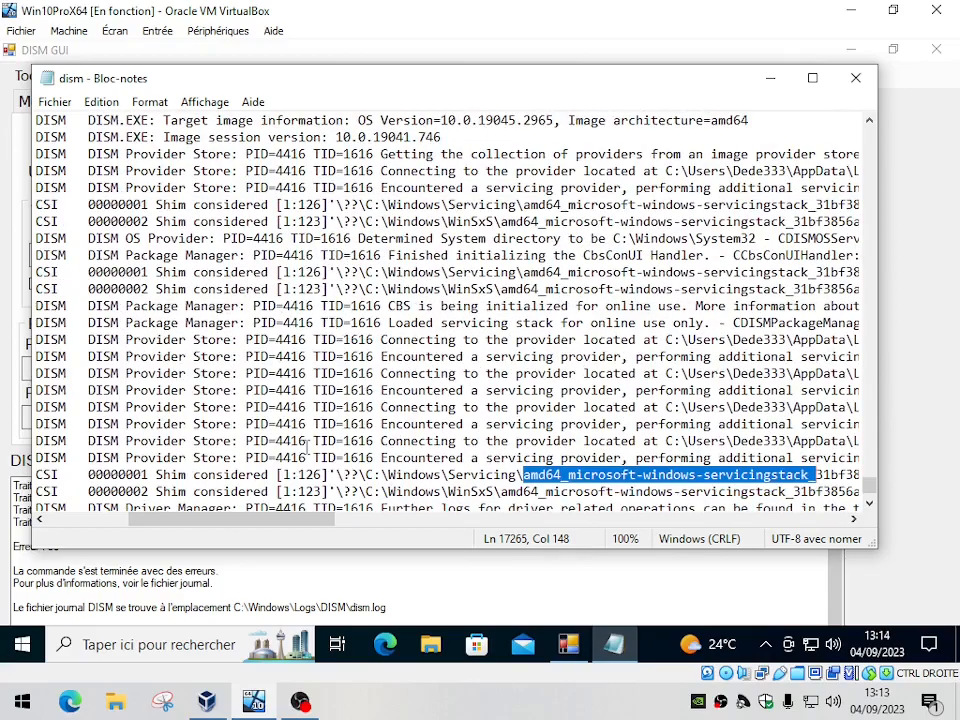
scroll(307, 448, "down", 4)
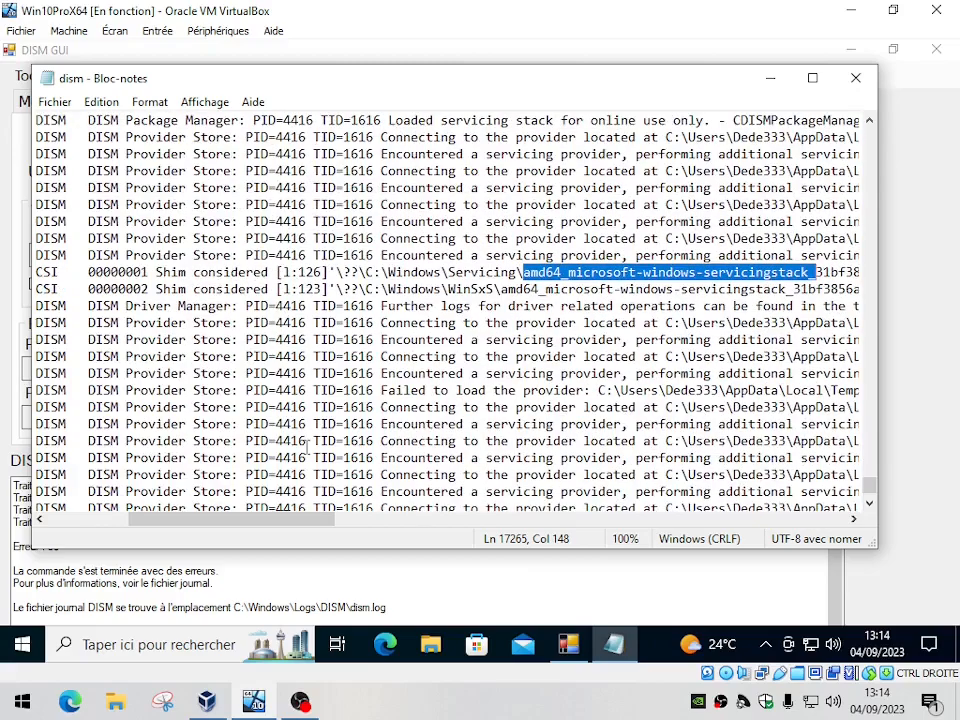
scroll(307, 448, "down", 5)
scroll(307, 448, "down", 2)
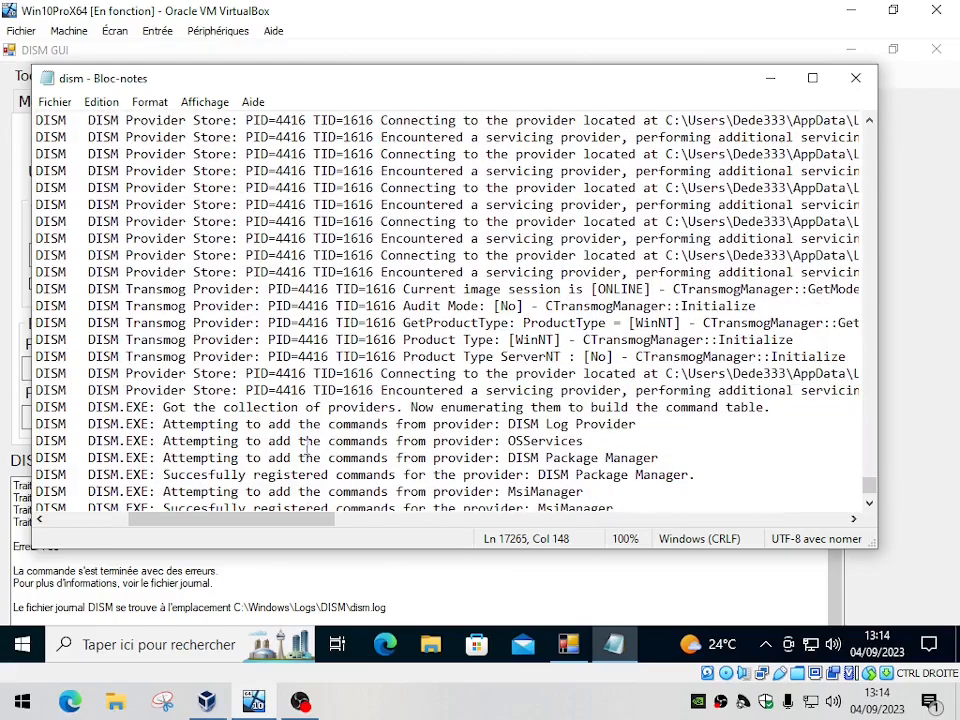
scroll(307, 448, "down", 14)
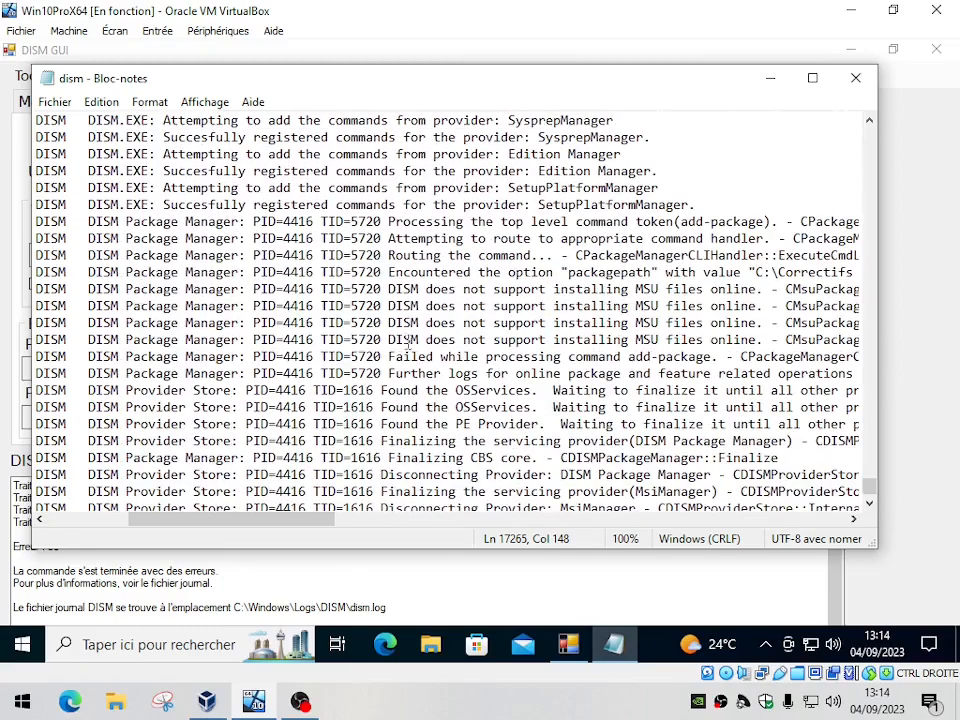
Step: Highlight the log sentence "DISM does not support installing MSU files online." and close the log
double_click(395, 289)
key("shift+Right")
key("shift+Right")
key("shift+Right")
key("shift+Right")
key("shift+Right")
key("shift+Right")
key("shift+Right")
key("shift+Right")
key("shift+Right")
key("shift+Right")
key("shift+Right")
key("shift+Right")
key("shift+Right")
key("shift+Right")
key("shift+Right")
key("shift+Right")
key("shift+Right")
key("shift+Right")
key("shift+Right")
key("shift+Right")
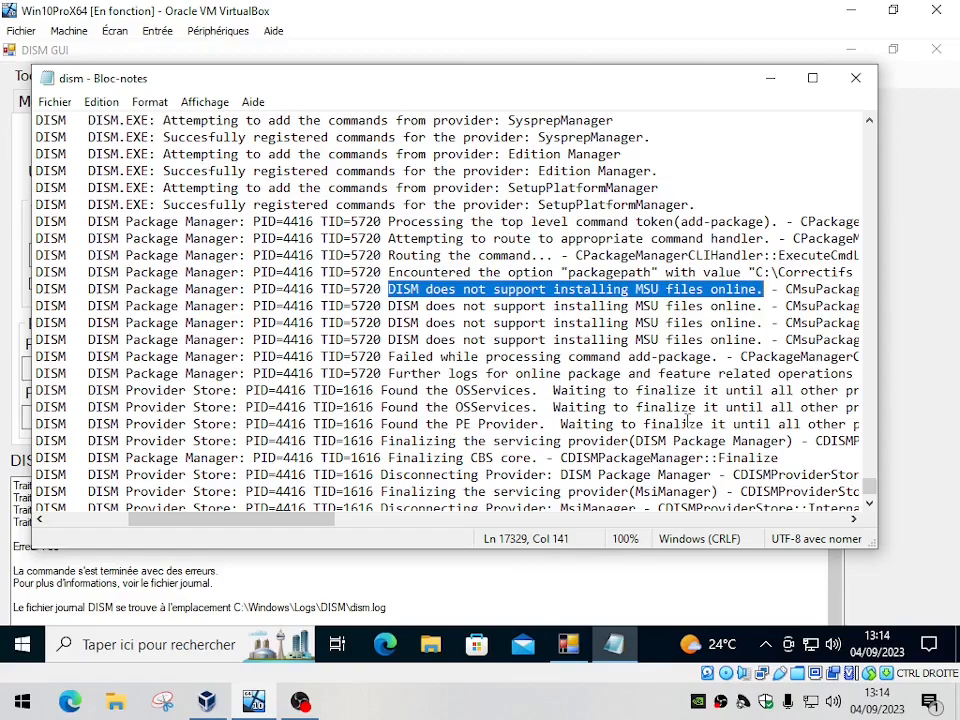
left_click(856, 78)
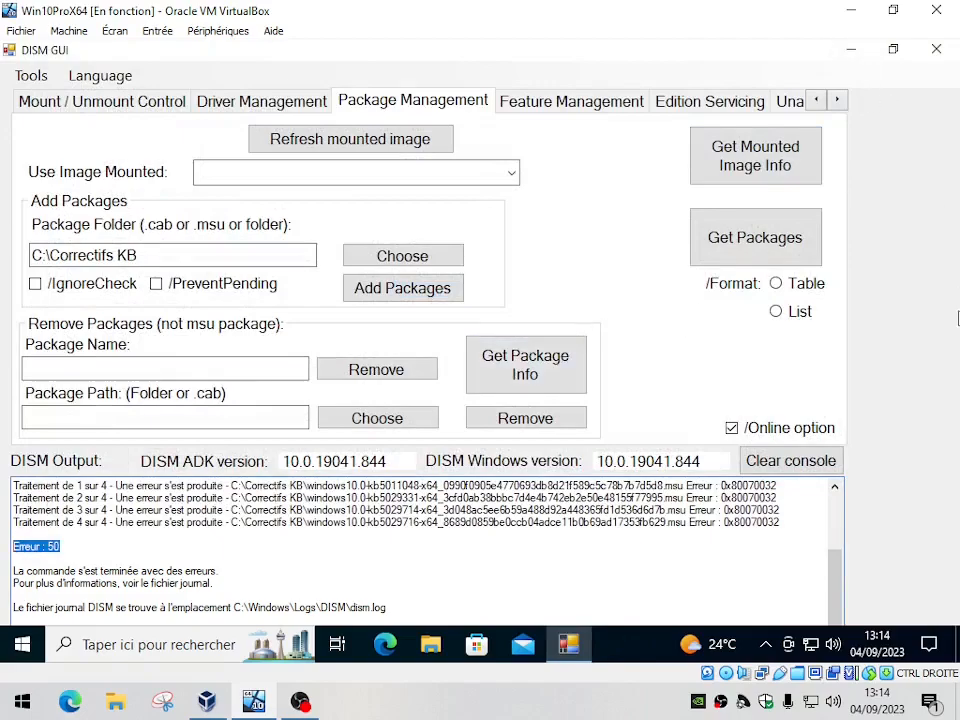
Step: Minimize DISM GUI, browse to the Correctifs KB folder on drive C:, and open the Liste correctifs KB text file
left_click(851, 48)
left_click(434, 646)
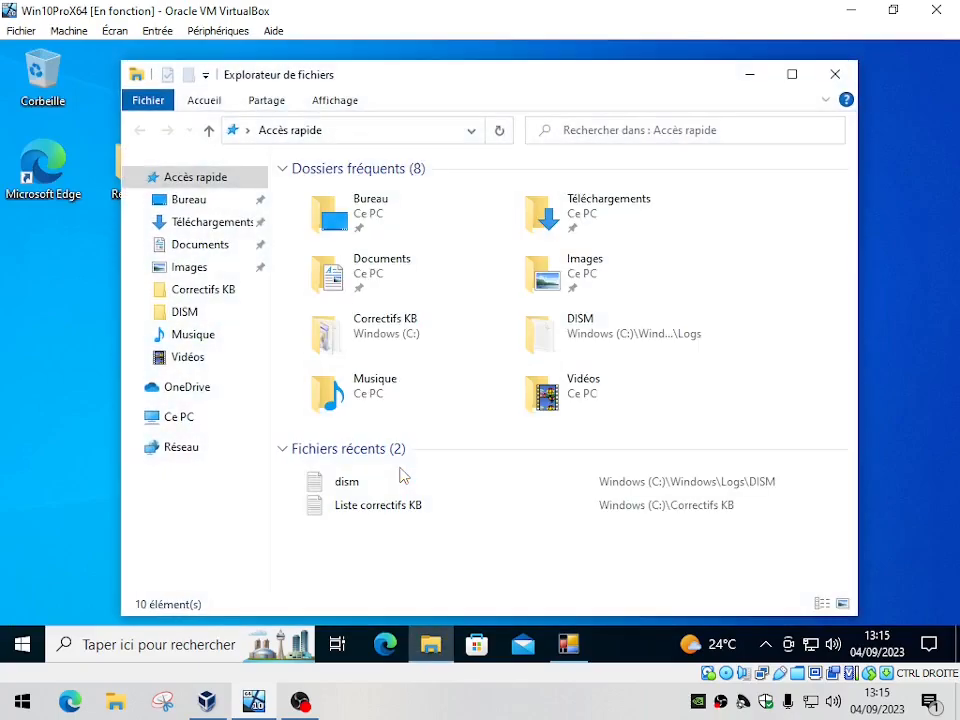
left_click(188, 419)
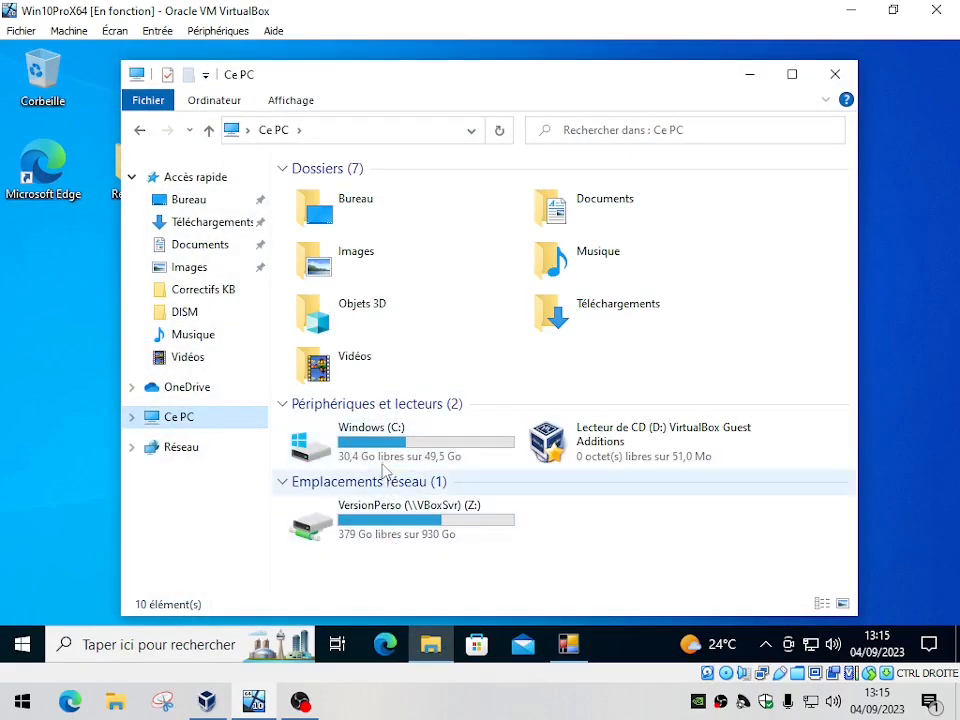
double_click(381, 454)
double_click(345, 192)
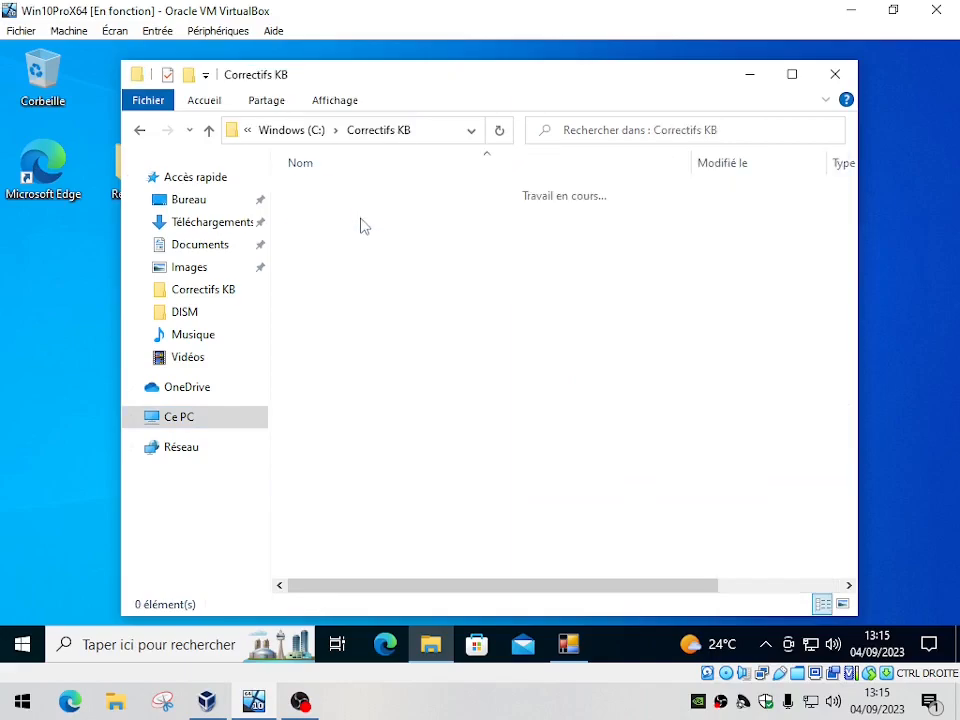
left_click(355, 192)
double_click(355, 192)
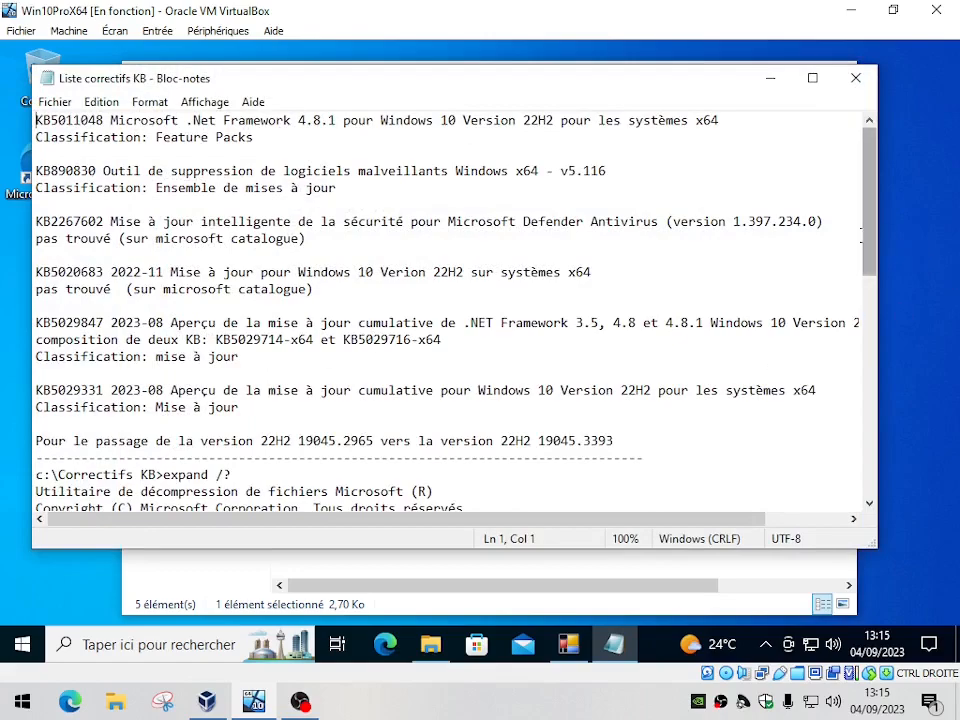
Step: Review the notes on expand command usage and the prepared mkdir and expand commands at the end of the text file
scroll(867, 264, "down", 1)
left_click_drag(867, 264, 869, 358)
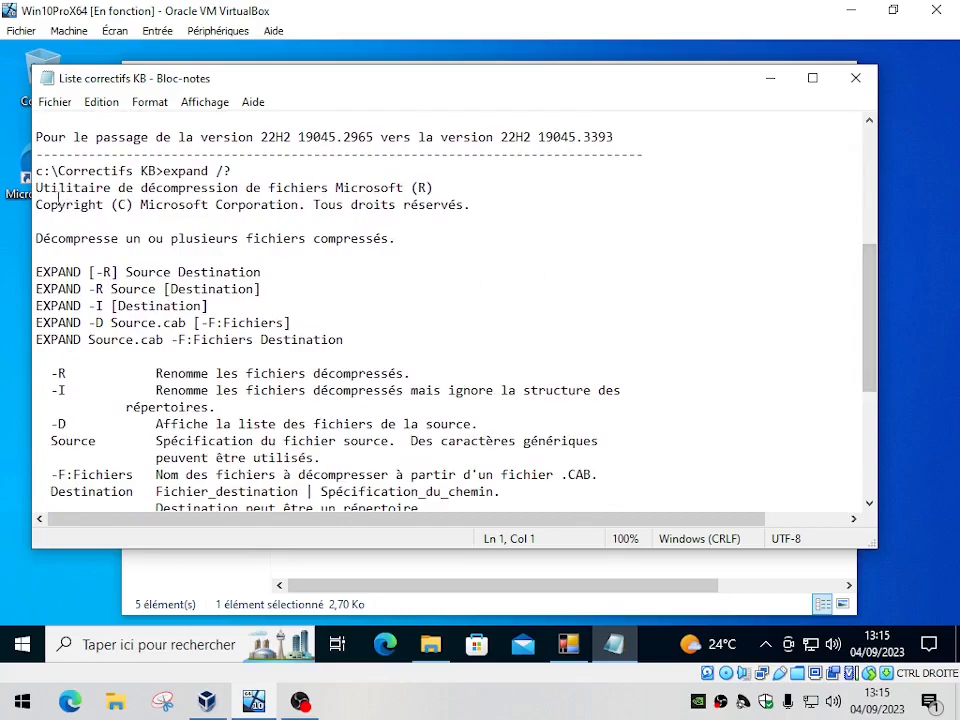
scroll(867, 276, "down", 1)
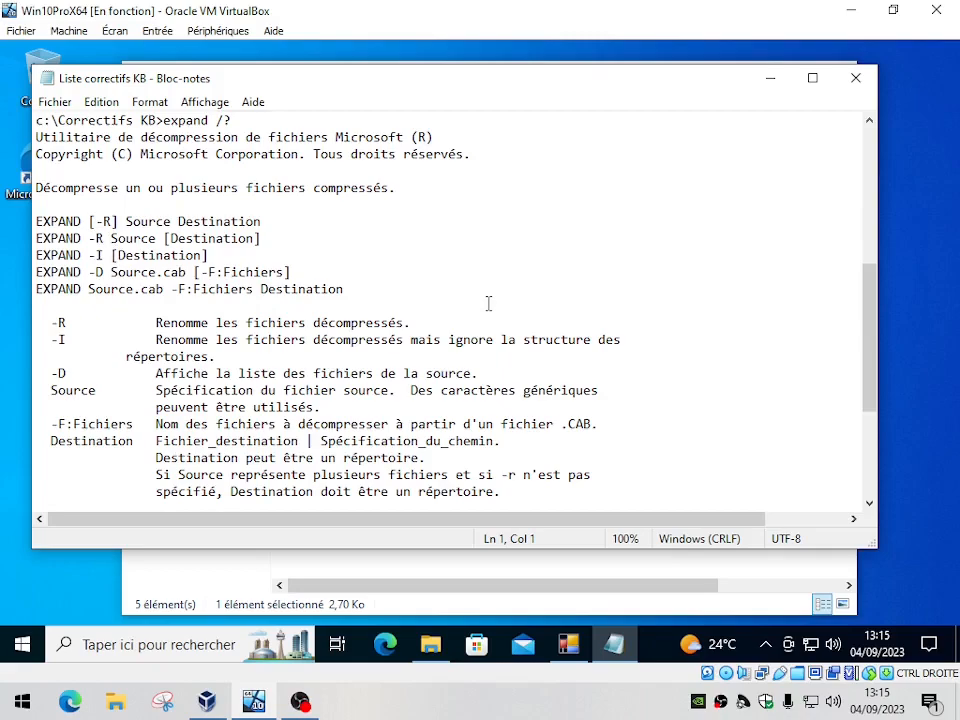
left_click_drag(868, 317, 873, 390)
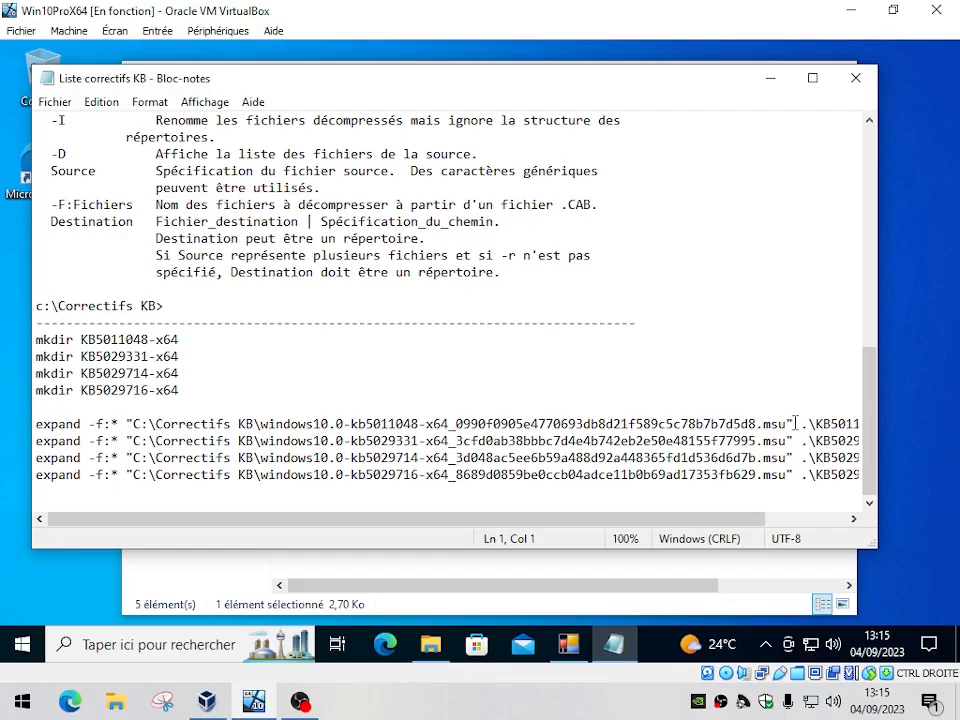
Step: Highlight the source .msu path and the .\KB5011048-x64 destination in the first expand command of the notes
left_click_drag(553, 520, 5, 458)
left_click_drag(122, 527, 167, 527)
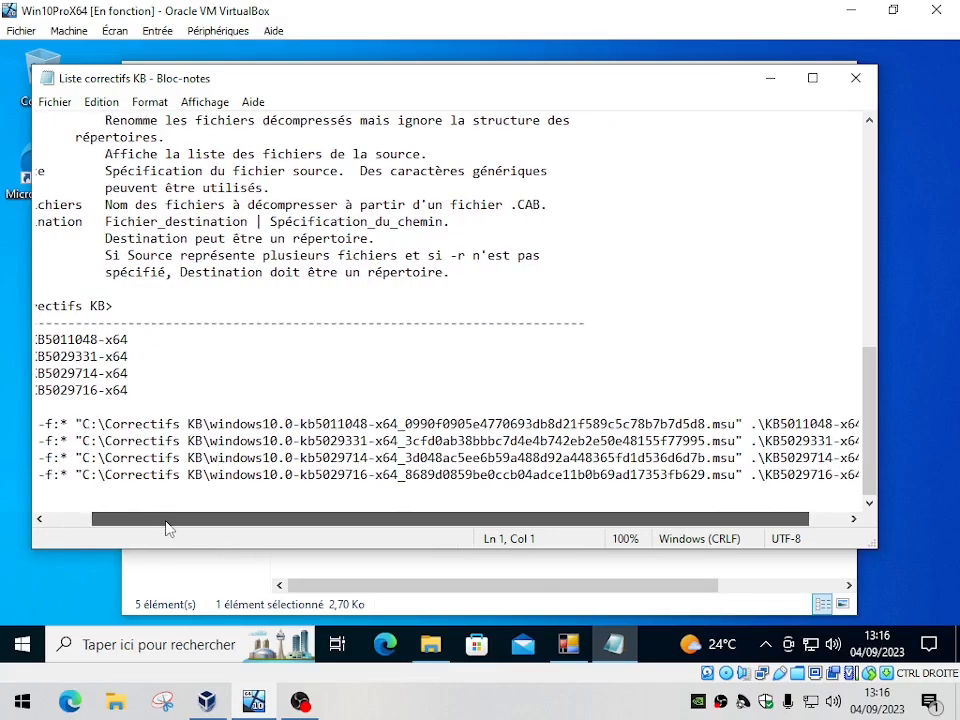
left_click_drag(83, 424, 128, 424)
left_click_drag(200, 424, 745, 424)
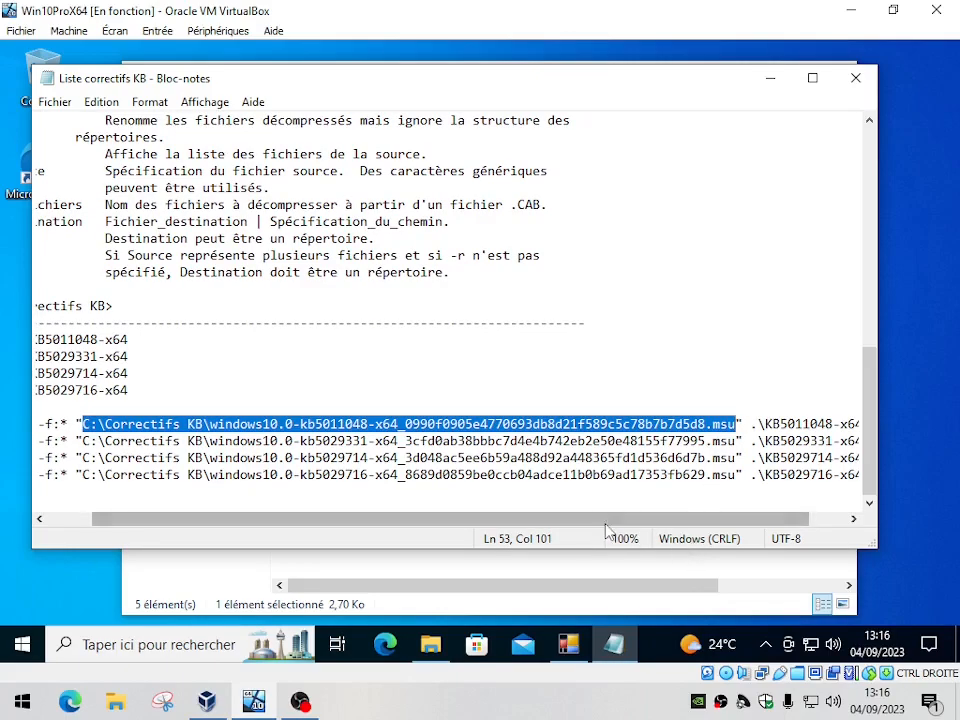
left_click_drag(634, 527, 671, 526)
left_click_drag(708, 424, 823, 424)
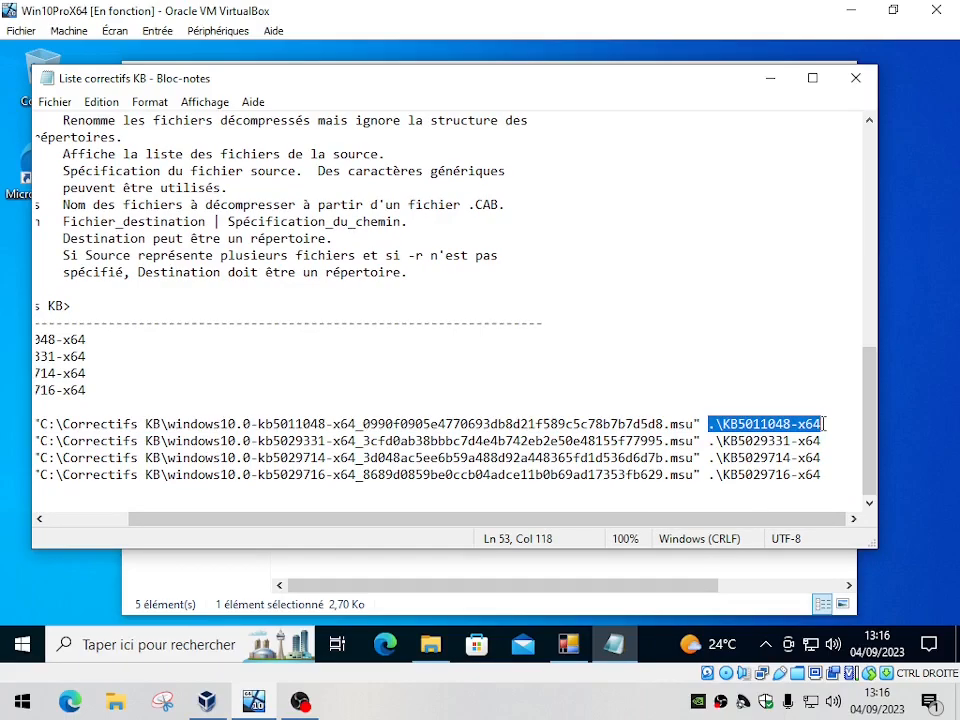
left_click_drag(274, 520, 111, 520)
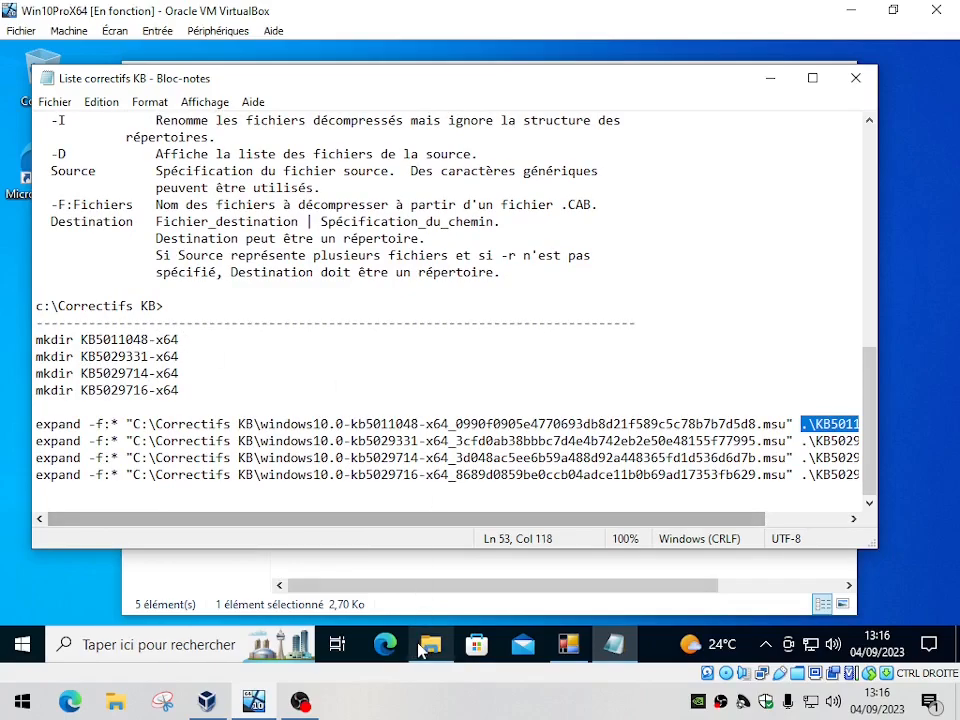
Step: Open a Command Prompt by running cmd, and move its window down so the notes stay readable
mouse_move(417, 641)
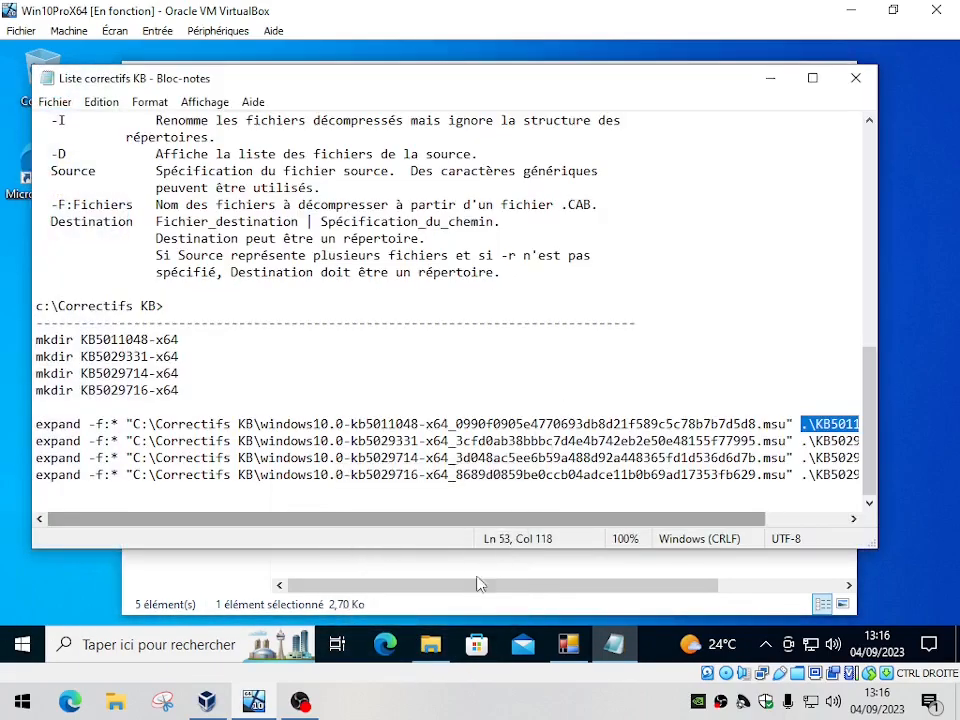
mouse_move(436, 667)
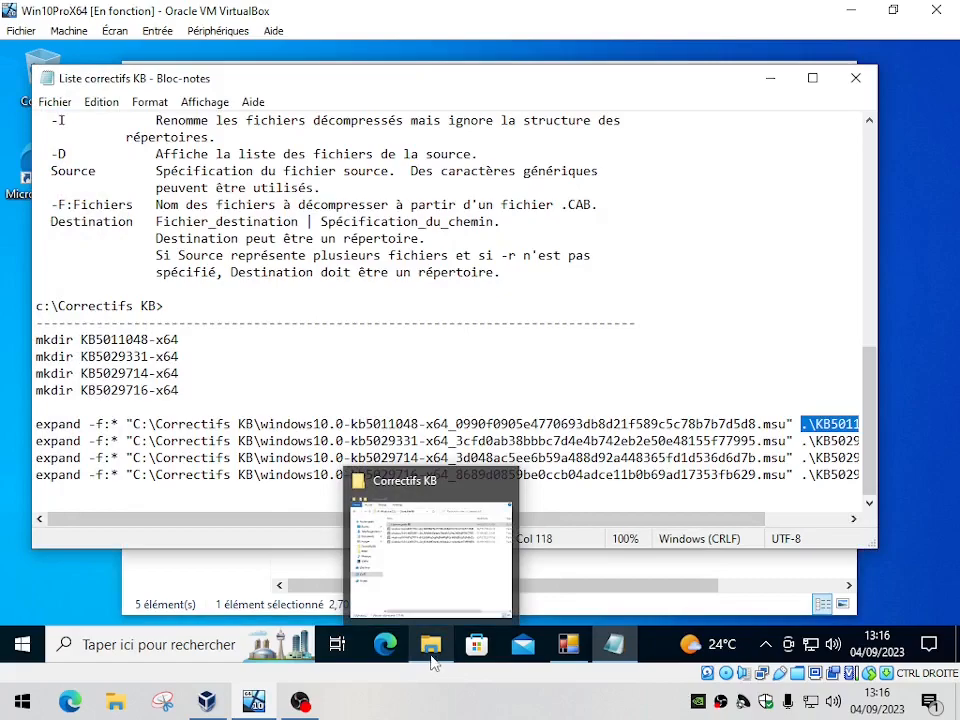
right_click(32, 643)
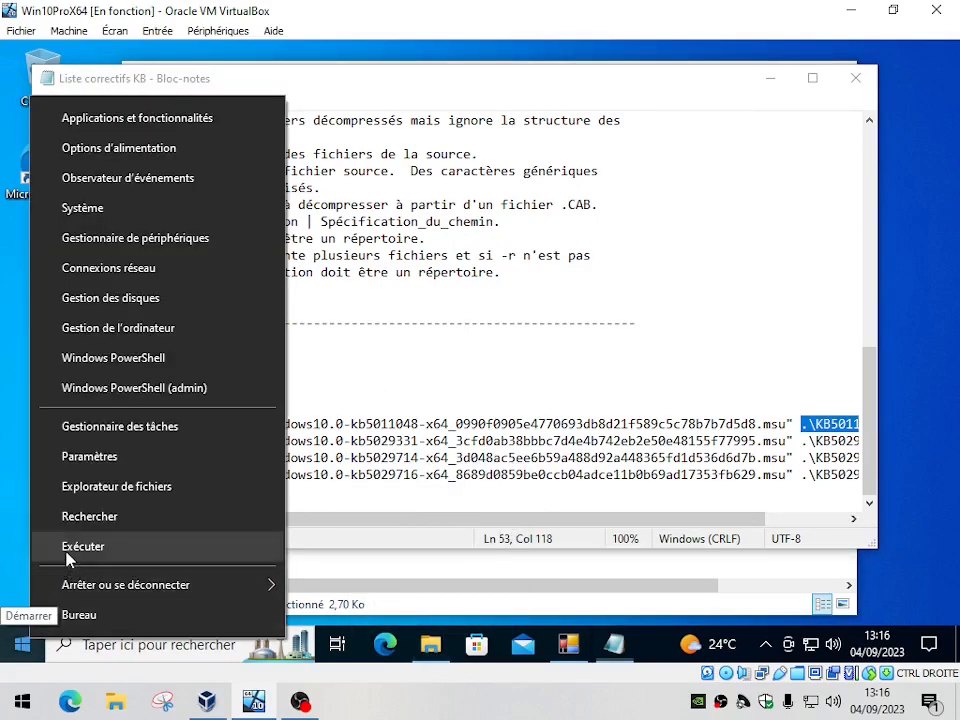
left_click(12, 550)
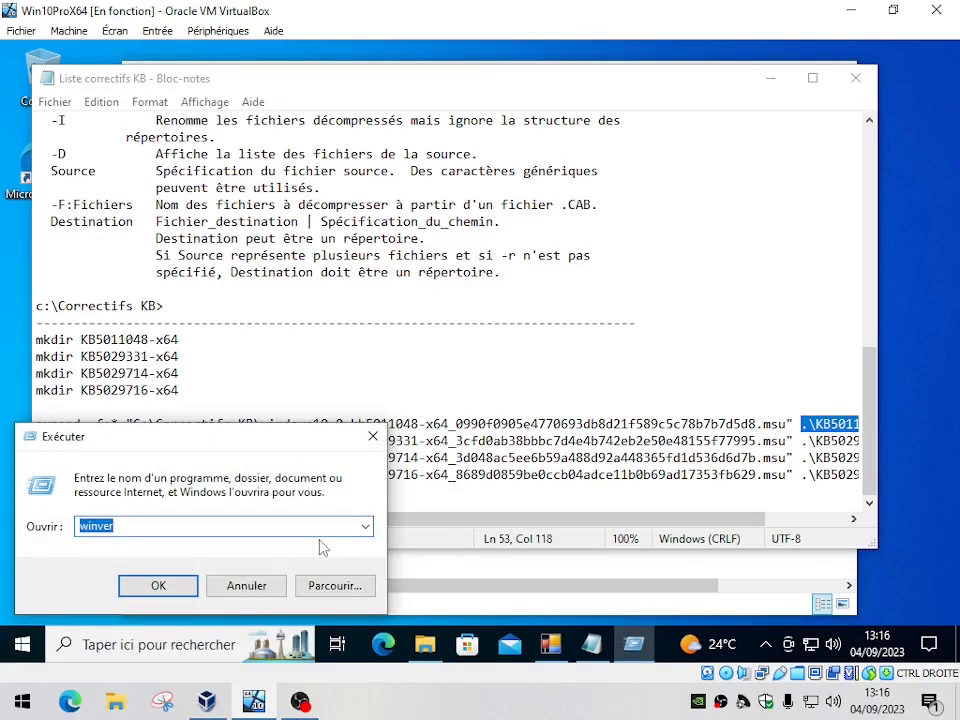
type("cmd")
key("Return")
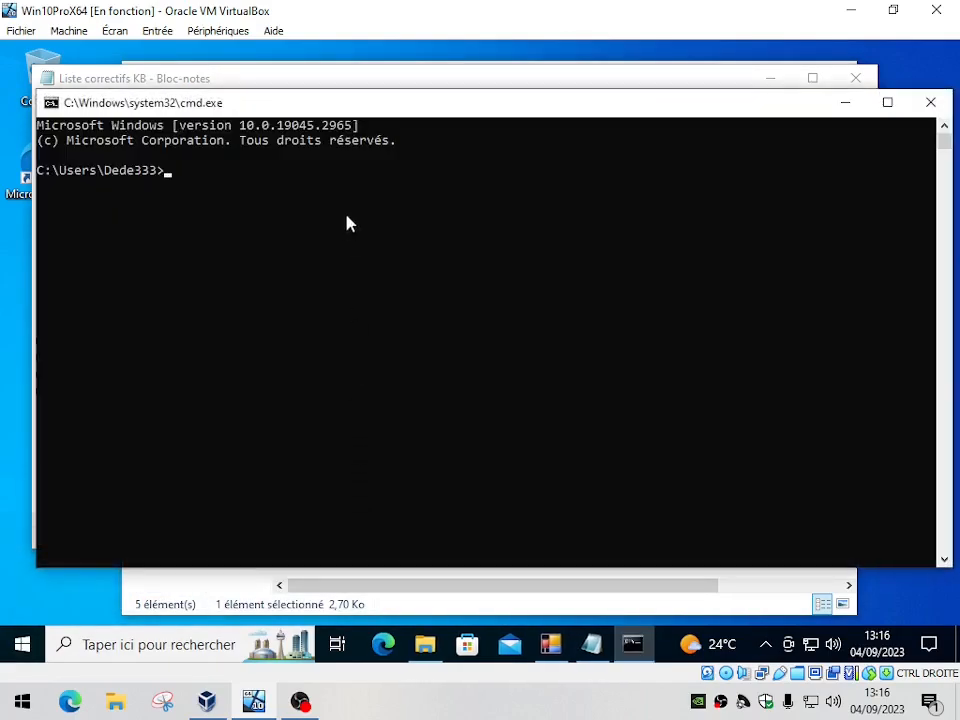
left_click_drag(409, 110, 416, 407)
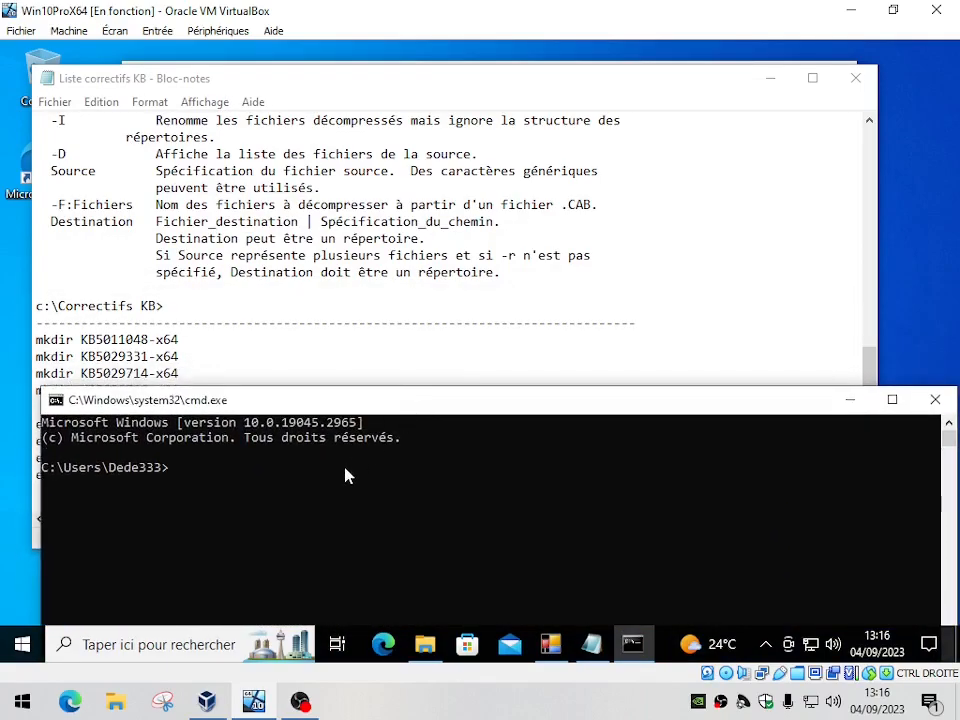
Step: Change the Command Prompt directory to "c:\Correctifs KB" and list the folder's contents with dir
type("cd c:\\")
type("coo")
key("BackSpace")
key("Tab")
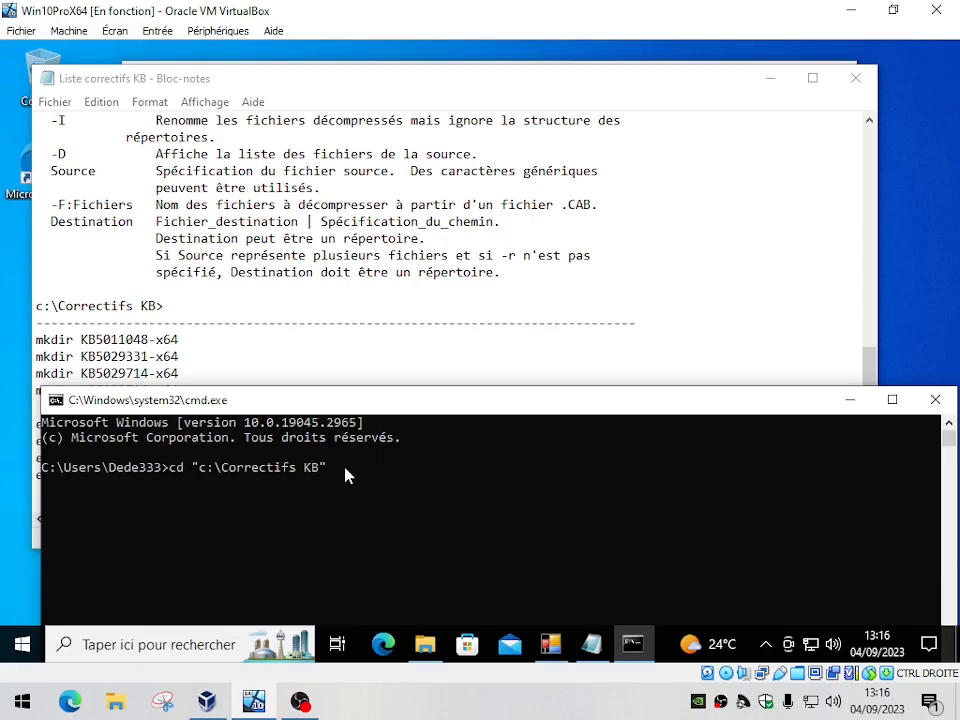
key("Return")
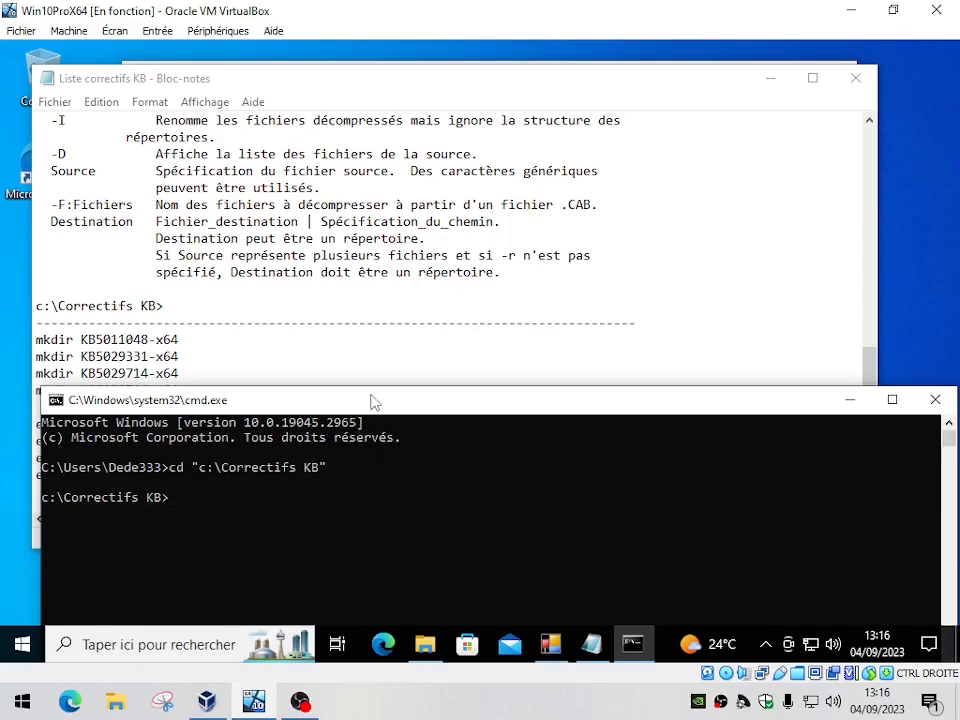
type("dir")
key("Return")
left_click_drag(373, 401, 410, 204)
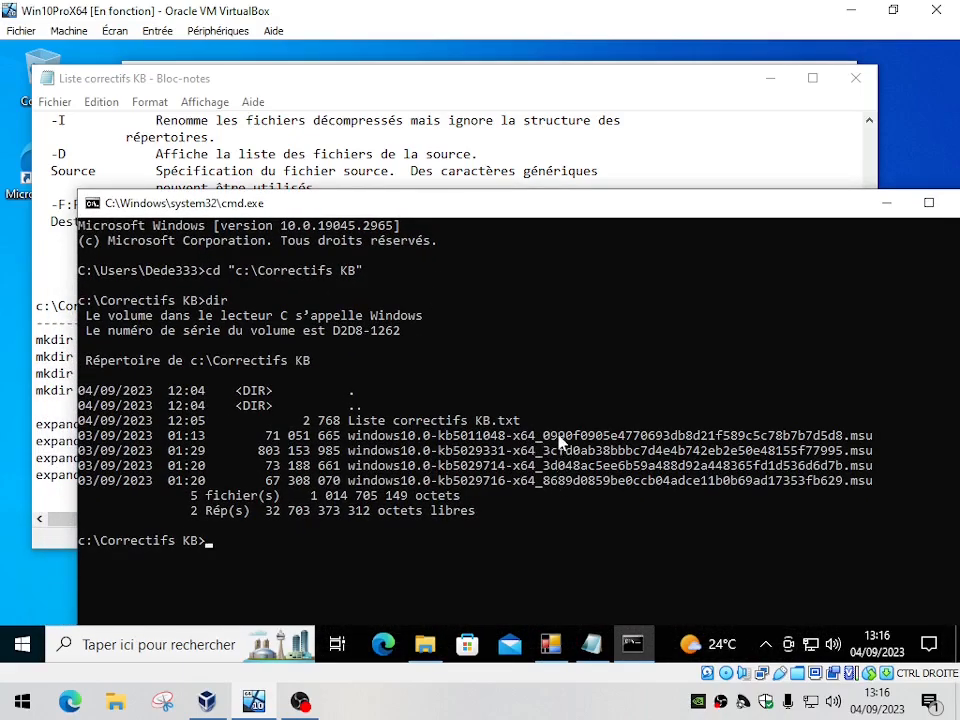
Step: Copy the "mkdir KB5011048-x64" command from the notes and run it in the Command Prompt to create that folder
left_click_drag(678, 214, 808, 224)
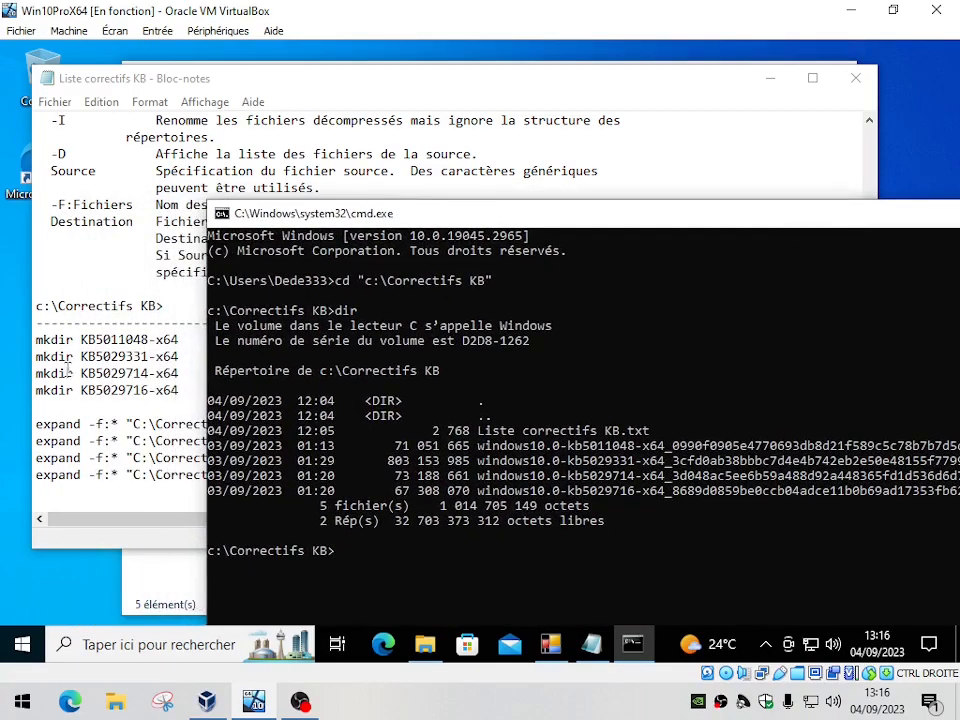
left_click_drag(36, 340, 195, 343)
key("super+c")
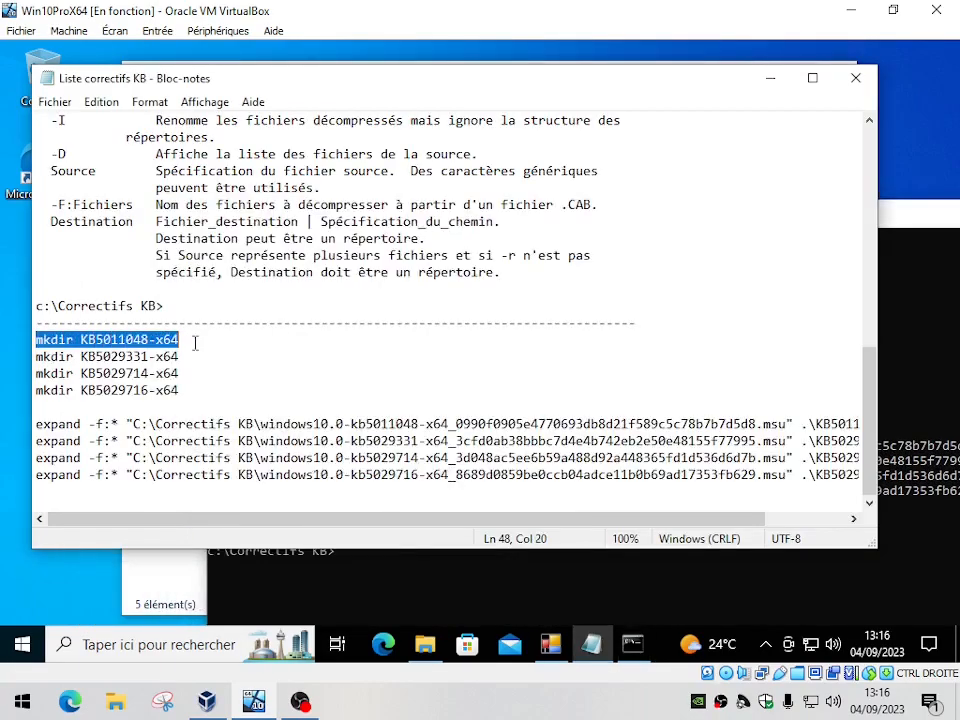
left_click(924, 400)
right_click(505, 510)
key("Return")
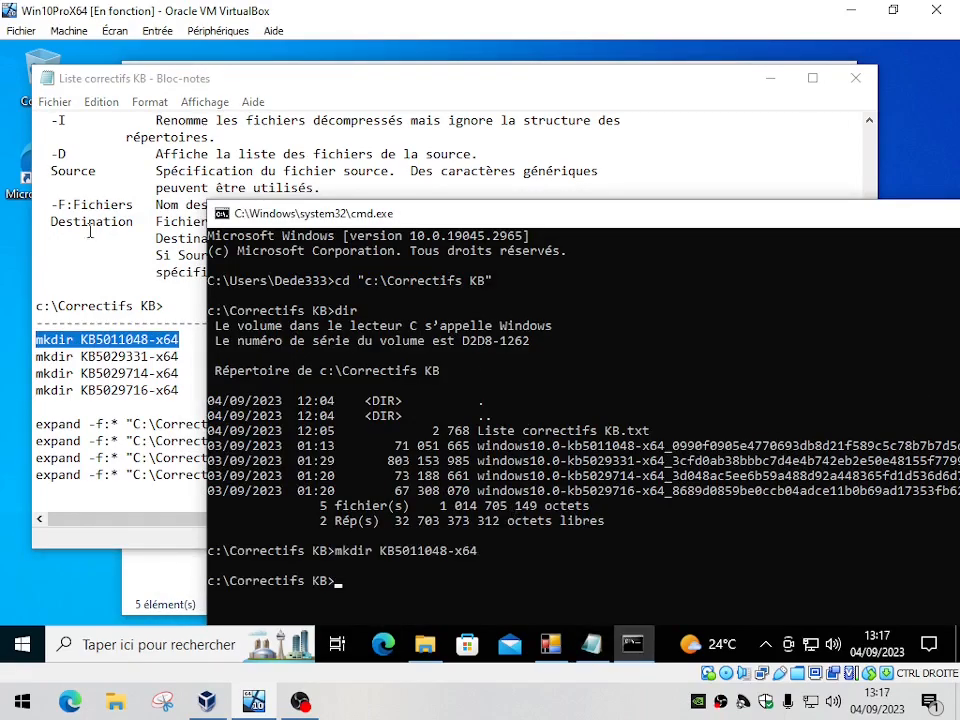
Step: Copy the "mkdir KB5029331-x64" command from the notes and run it in the Command Prompt
left_click_drag(36, 357, 180, 357)
key("super+c")
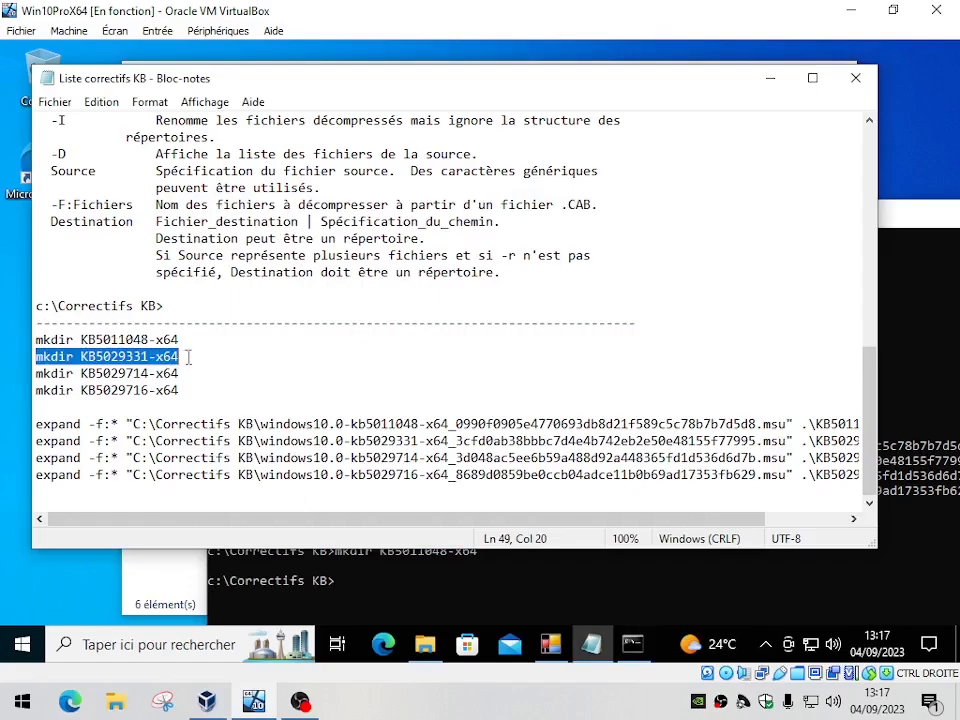
left_click(560, 590)
right_click(587, 384)
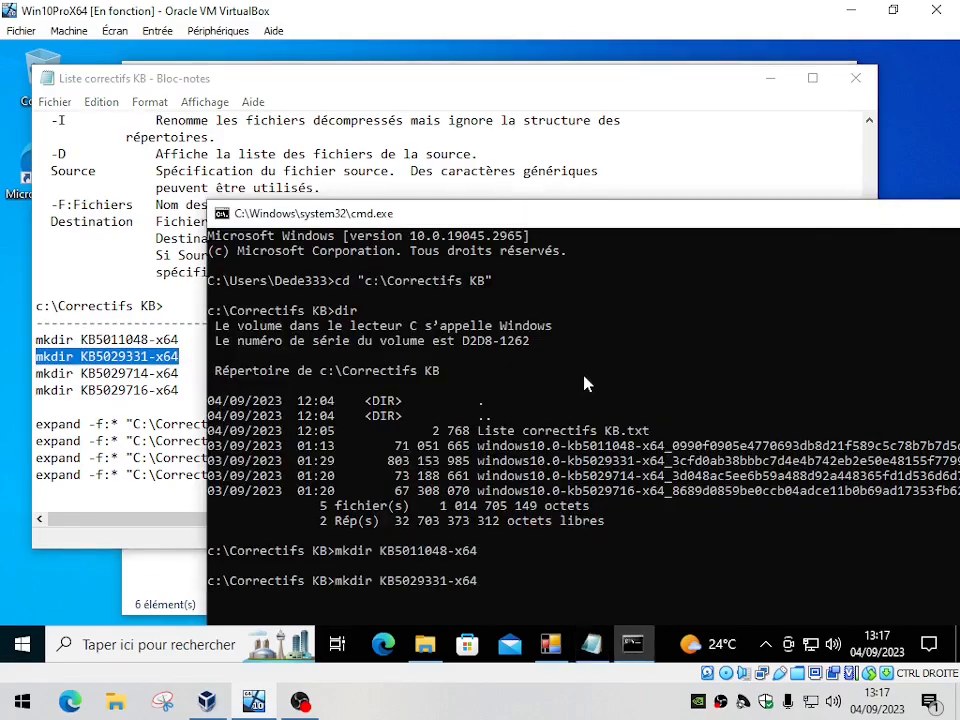
key("Return")
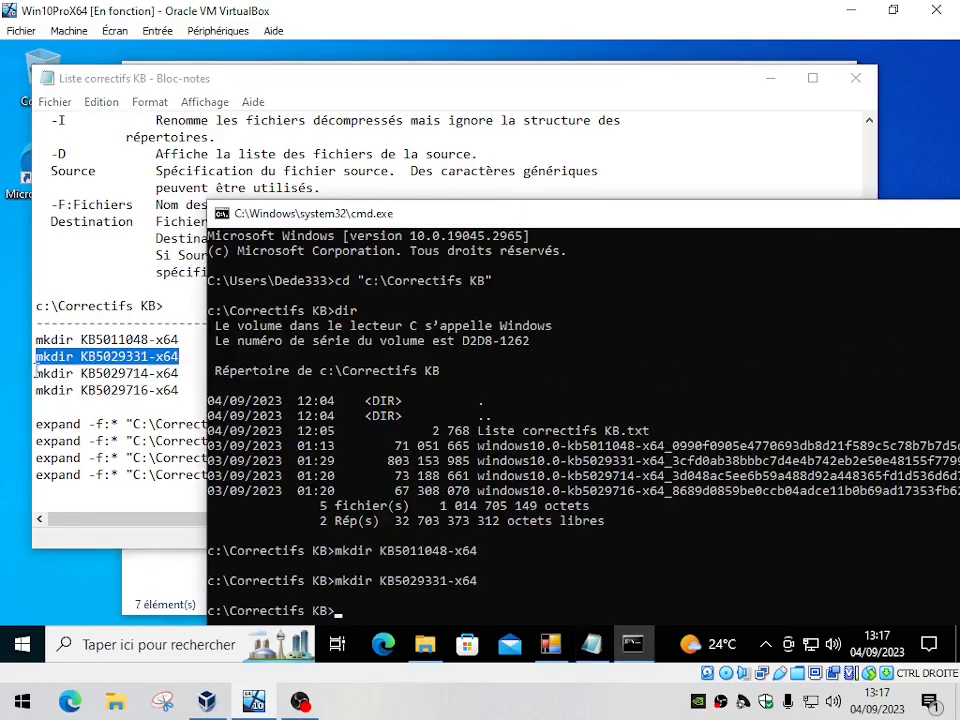
Step: Create the KB5029714-x64 folder with the mkdir command copied from the notes, and move the Command Prompt window up
left_click(36, 373)
left_click_drag(36, 373, 183, 373)
key("super+c")
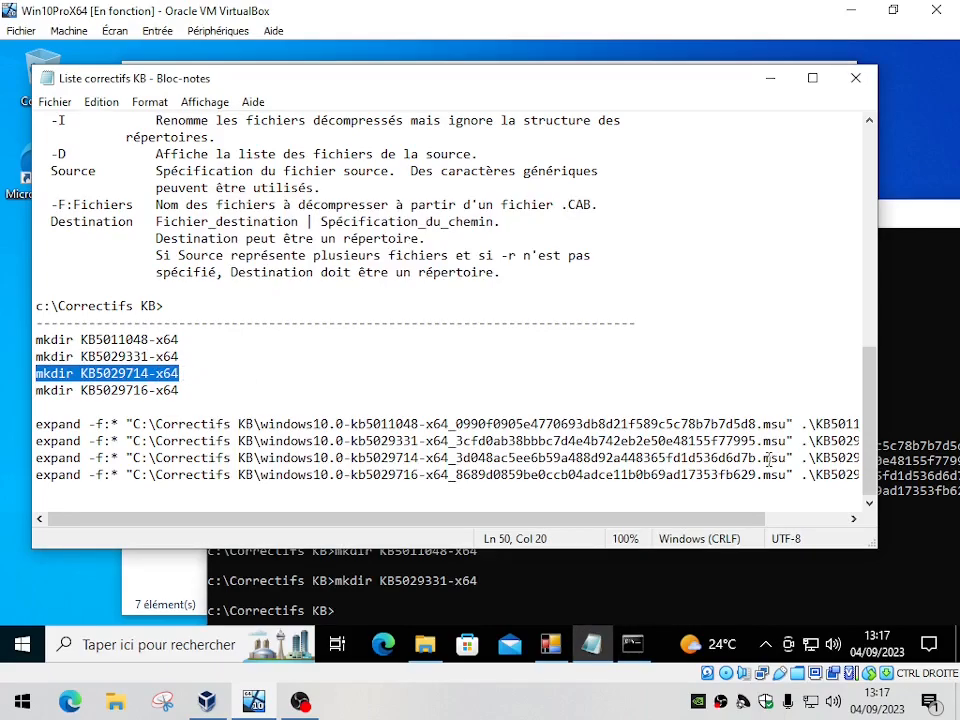
left_click(590, 580)
right_click(581, 399)
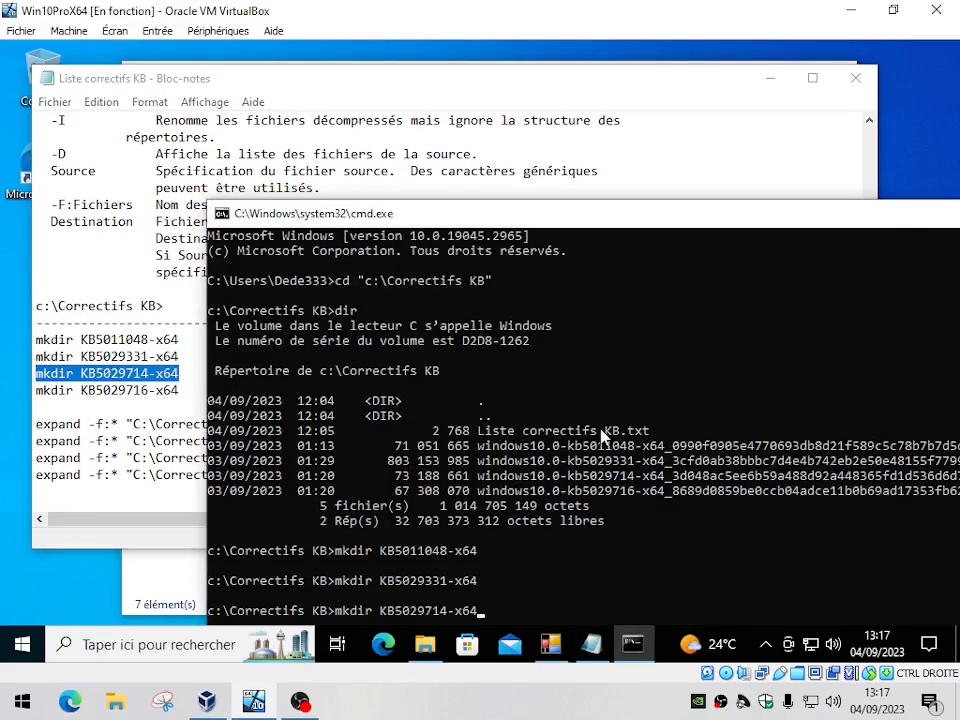
left_click_drag(597, 217, 603, 101)
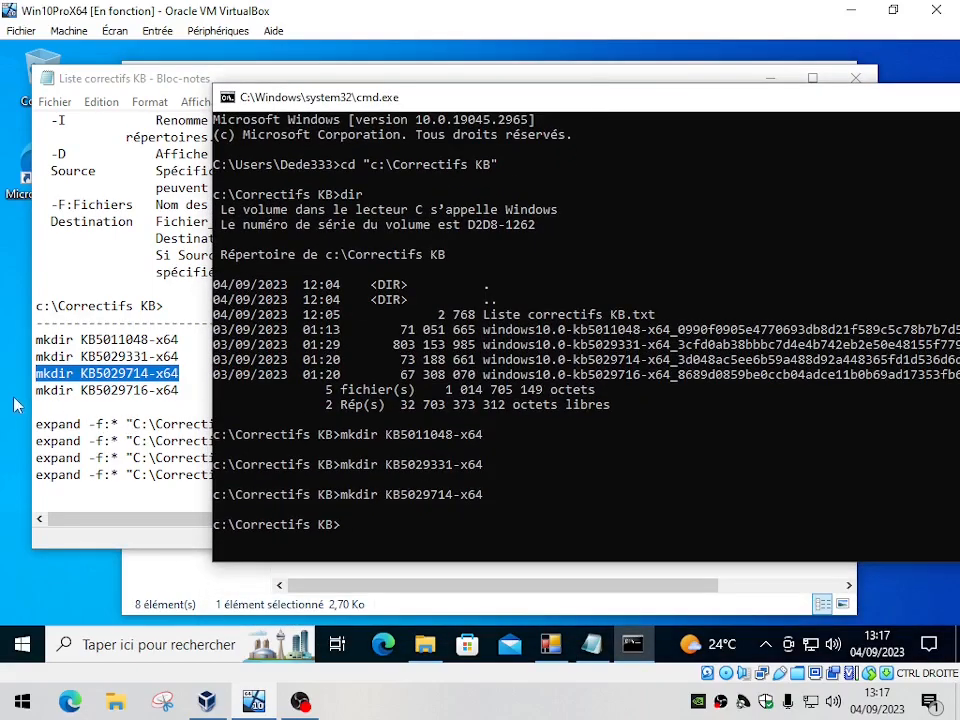
Step: Run the copied "mkdir KB5029716-x64" command in the Command Prompt, and list the folder's contents with dir
left_click_drag(36, 390, 197, 392)
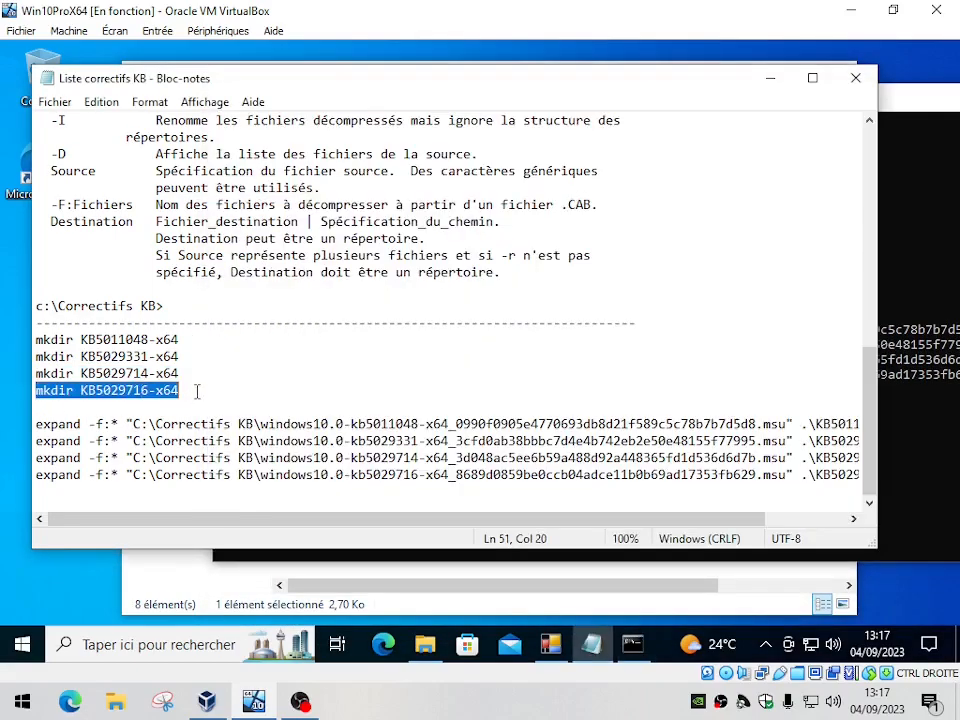
key("ctrl+c")
left_click(905, 386)
right_click(533, 388)
key("Return")
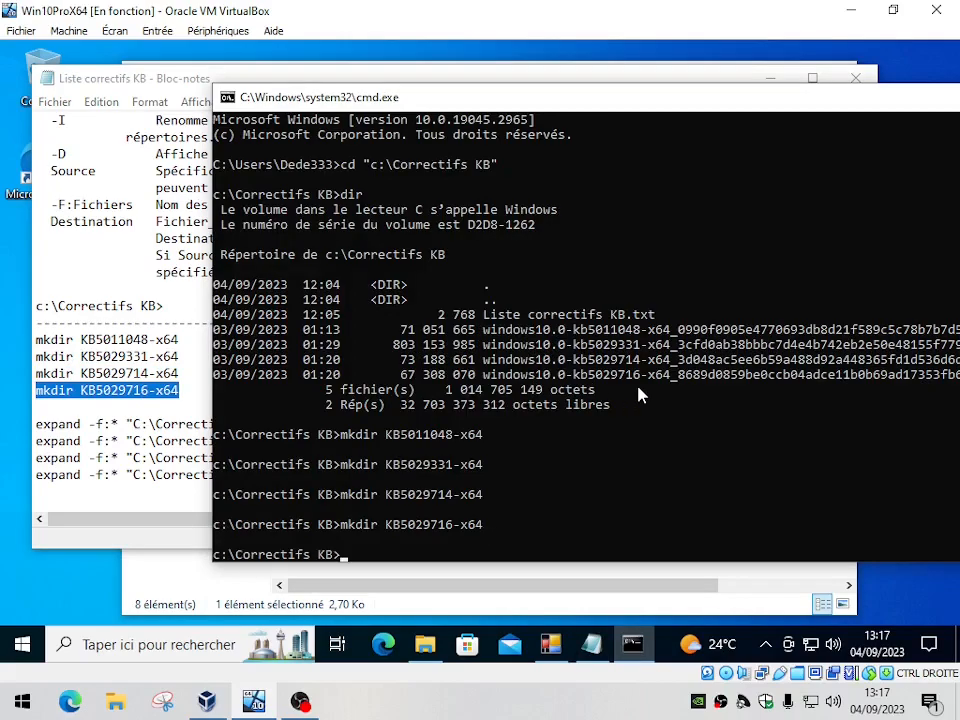
type("dir")
key("Return")
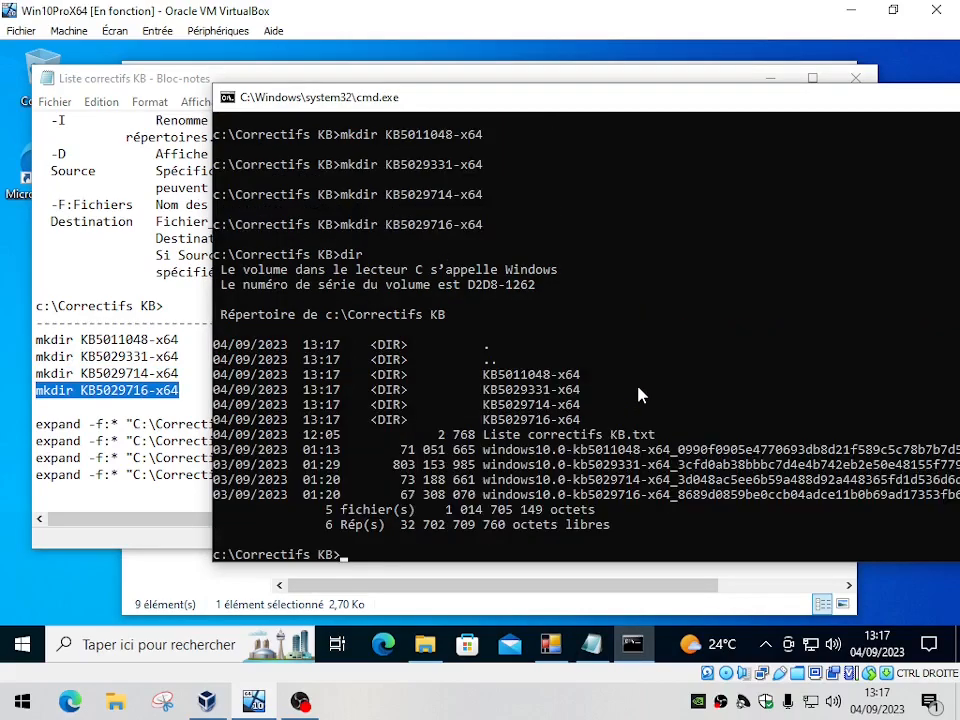
Step: Copy the complete kb5011048 expand command from the notes and run it to extract the package into .\KB5011048-x64
left_click(101, 492)
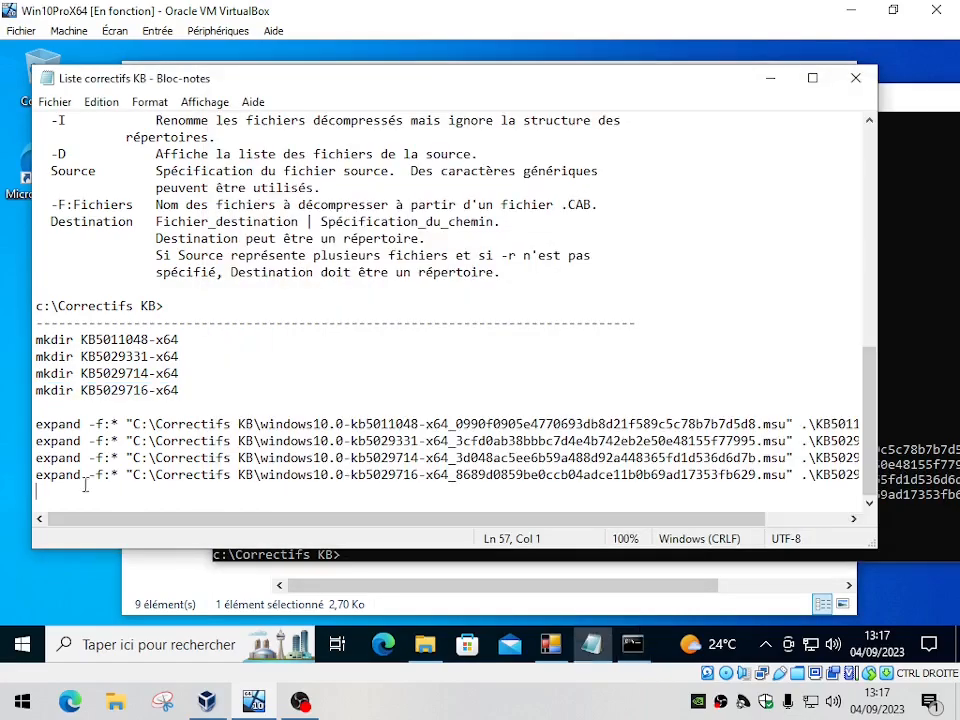
left_click_drag(35, 424, 820, 424)
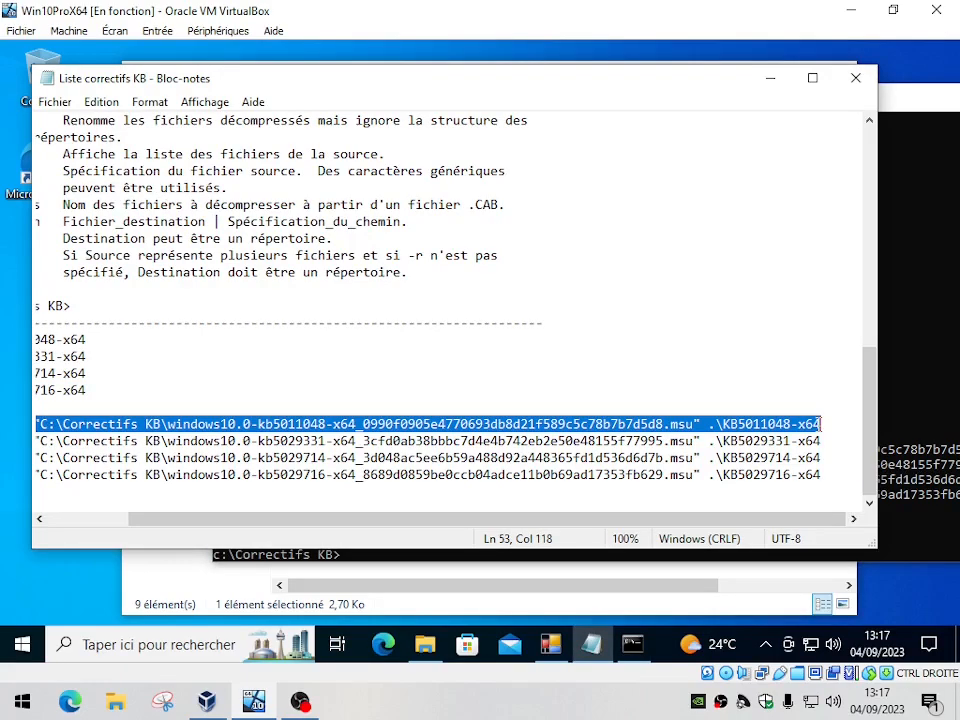
left_click(920, 388)
right_click(470, 352)
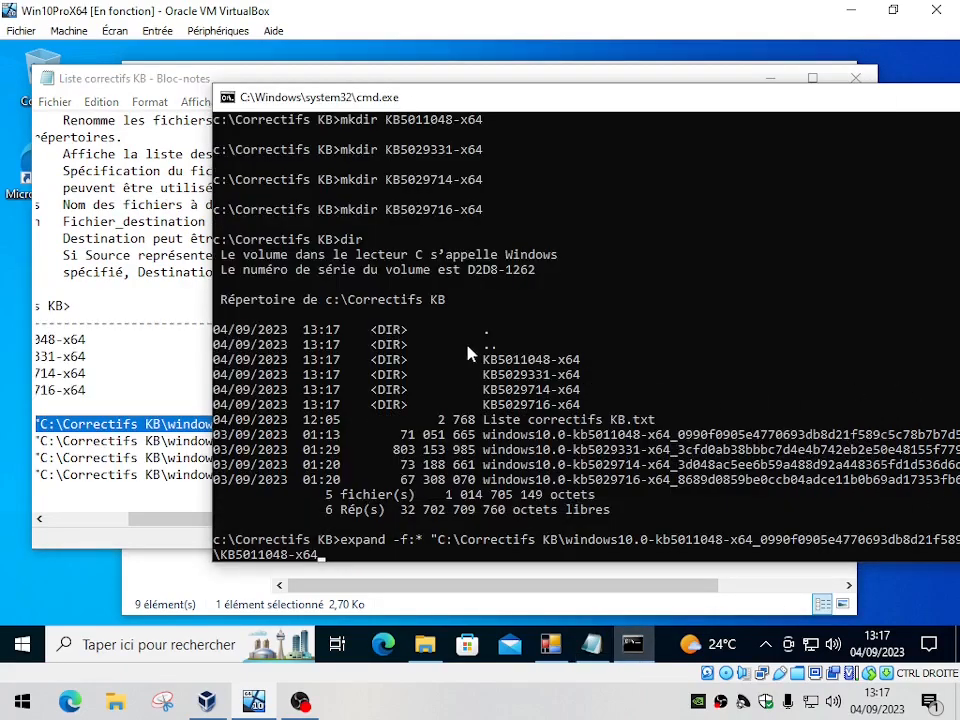
key("Return")
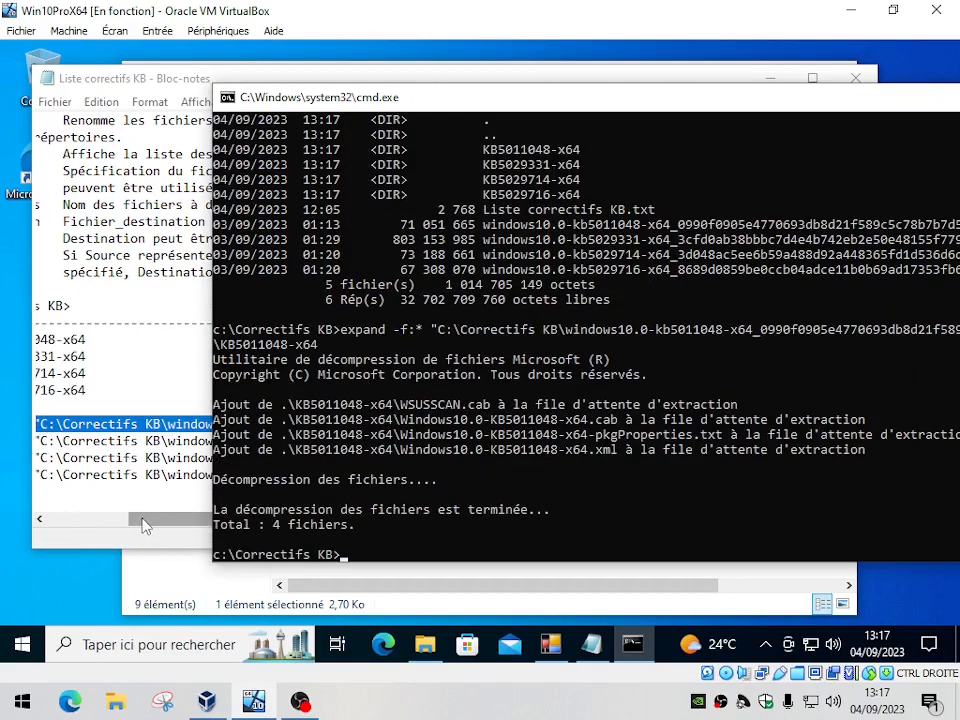
Step: Extract the kb5029331 .msu package into .\KB5029331-x64 by running its expand command copied from the notes
left_click_drag(143, 526, 60, 526)
left_click_drag(36, 441, 918, 441)
left_click(918, 440)
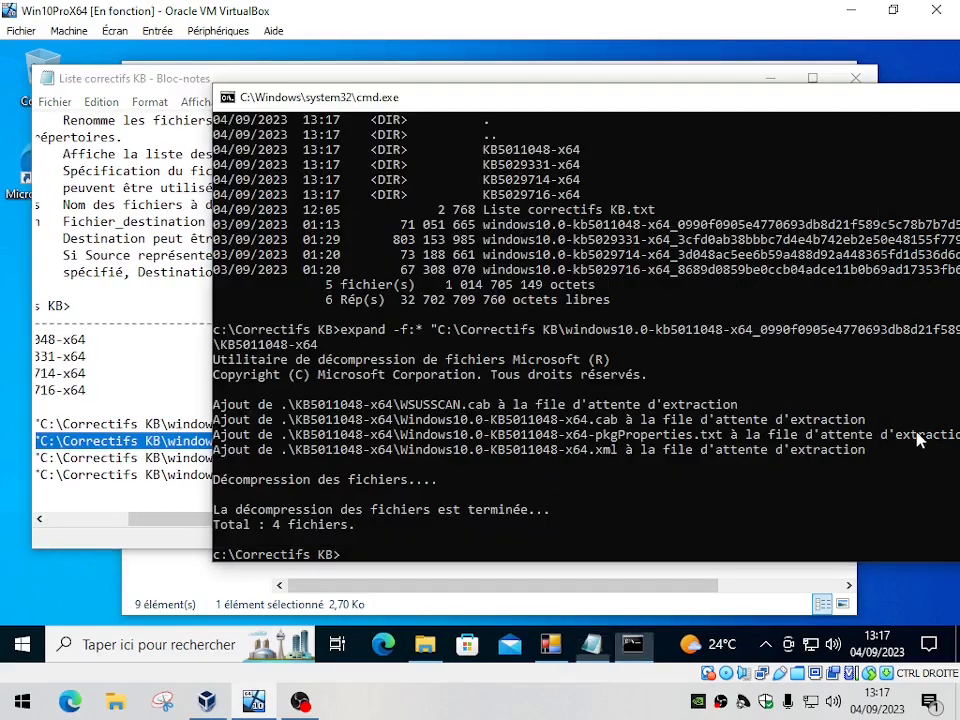
key("ctrl+v")
key("Return")
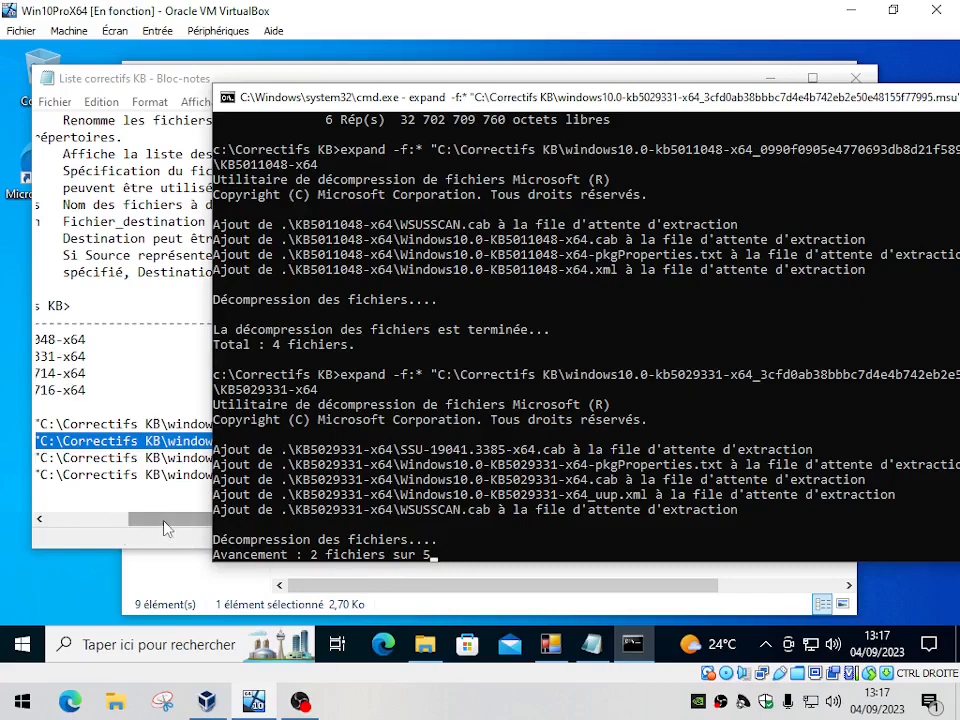
Step: Once the running extraction is done, run the kb5029714 expand command from the notes to extract that package into .\KB5029714-x64
left_click(180, 486)
left_click_drag(565, 519, 137, 523)
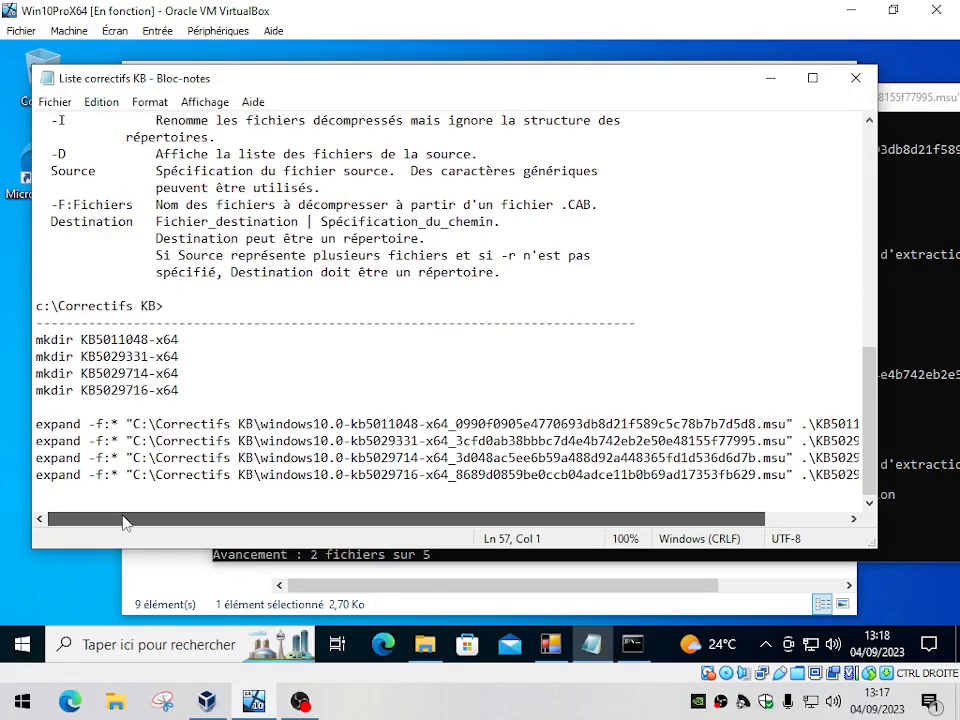
left_click(918, 408)
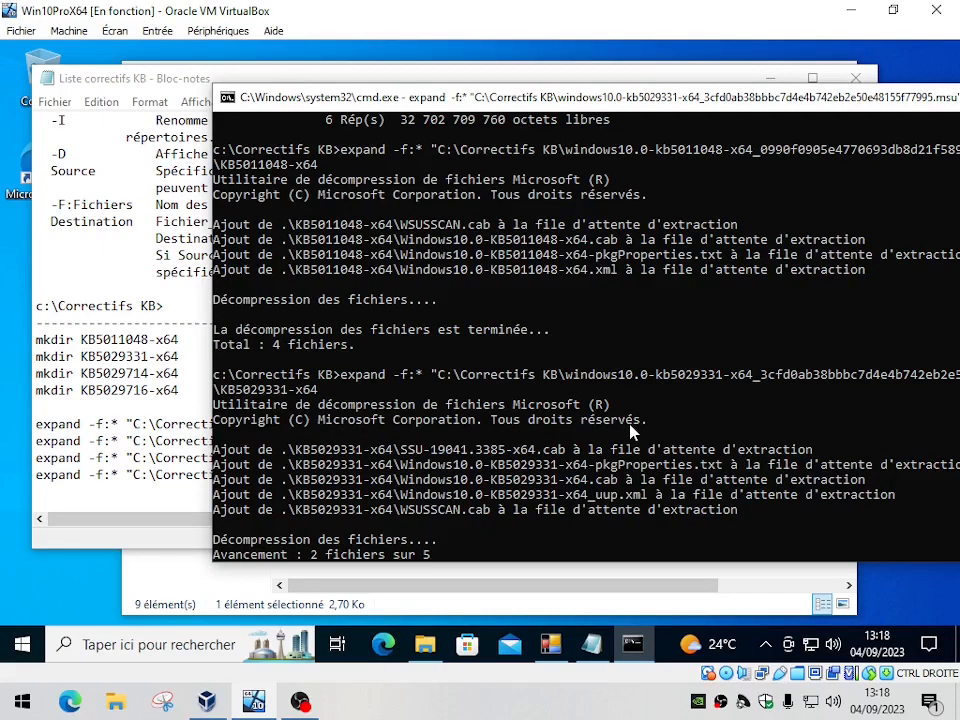
left_click(137, 428)
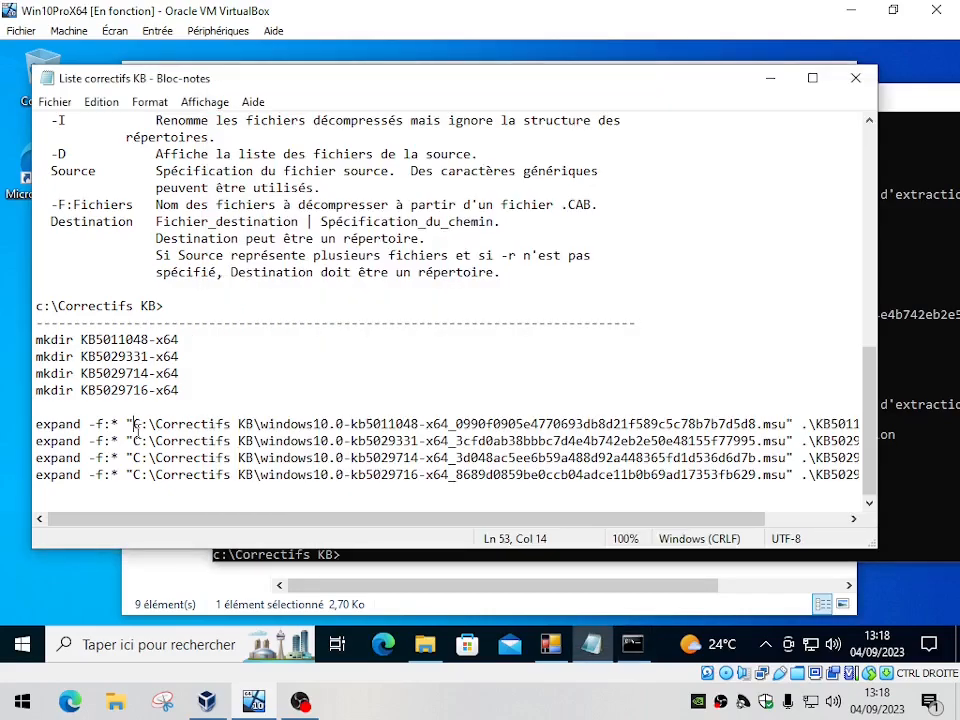
left_click_drag(37, 458, 932, 455)
key("ctrl+c")
left_click(943, 396)
right_click(596, 403)
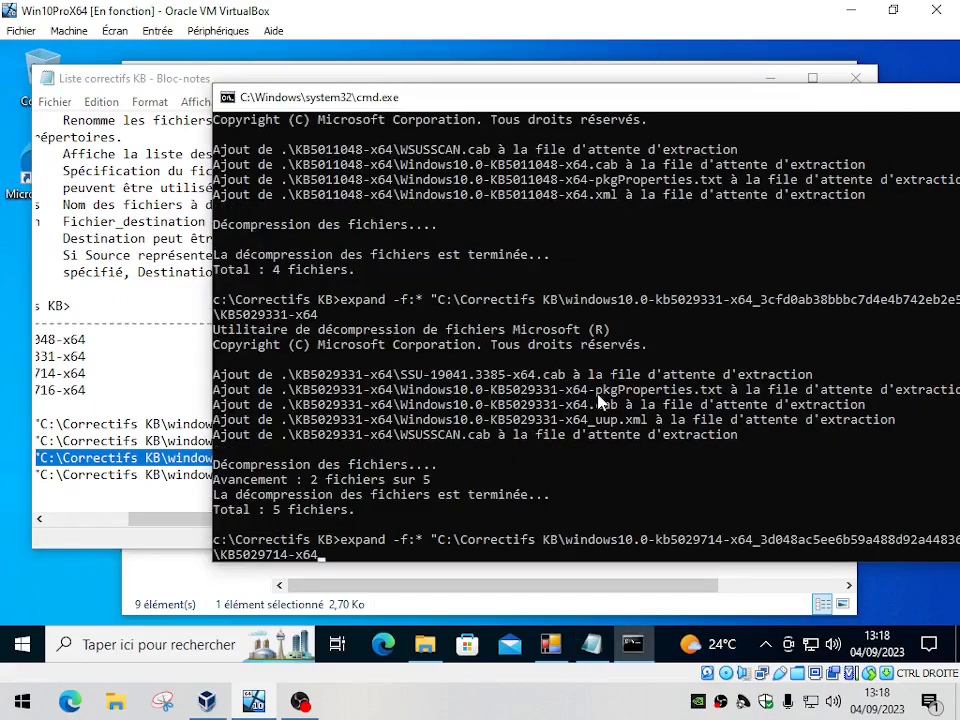
key("Return")
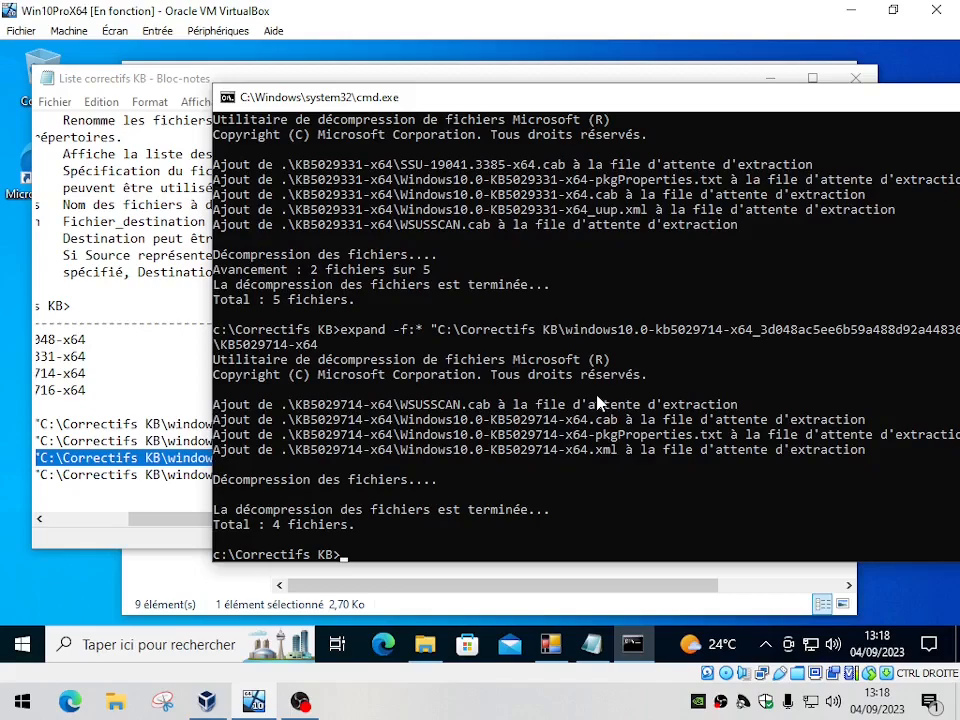
Step: Copy the last expand command from the notes and run it to extract the kb5029716 package into .\KB5029716-x64
left_click(152, 410)
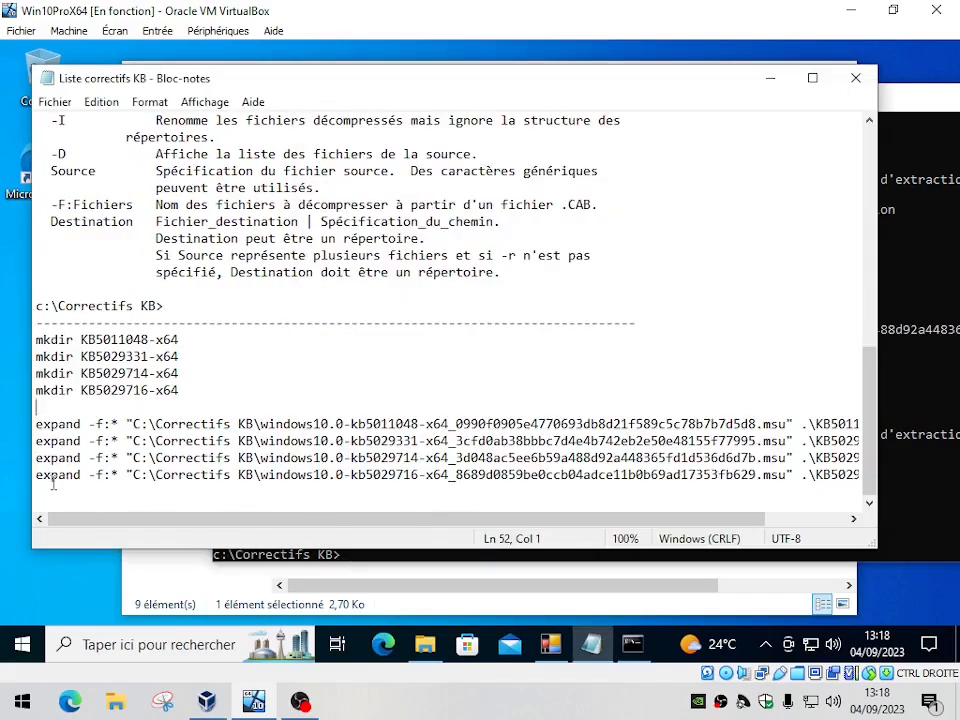
left_click_drag(37, 476, 847, 497)
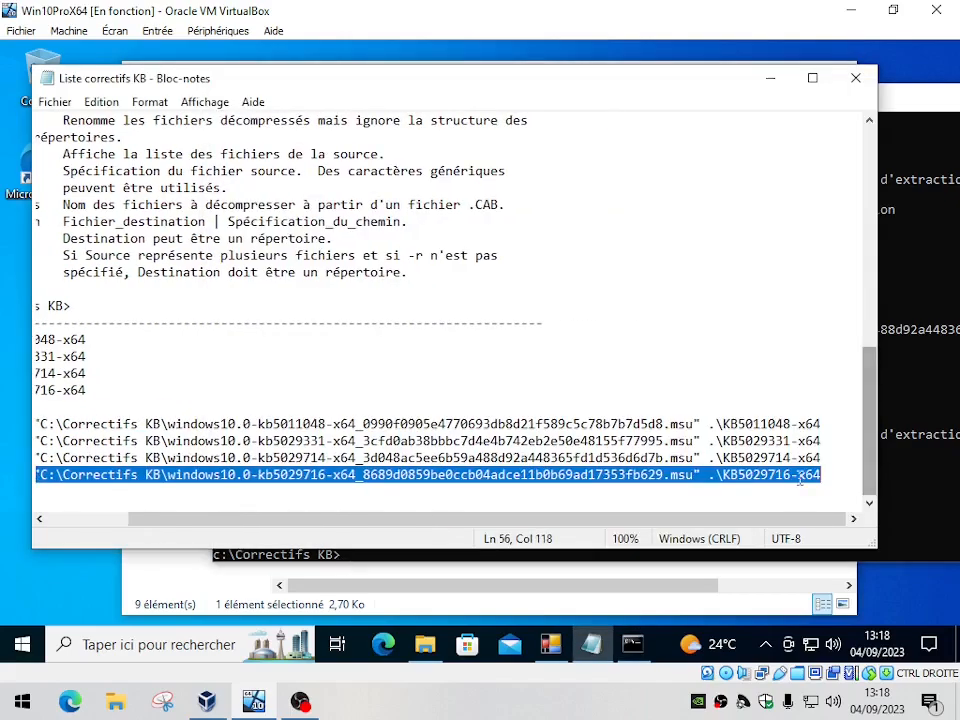
key("ctrl+c")
left_click(932, 482)
right_click(519, 343)
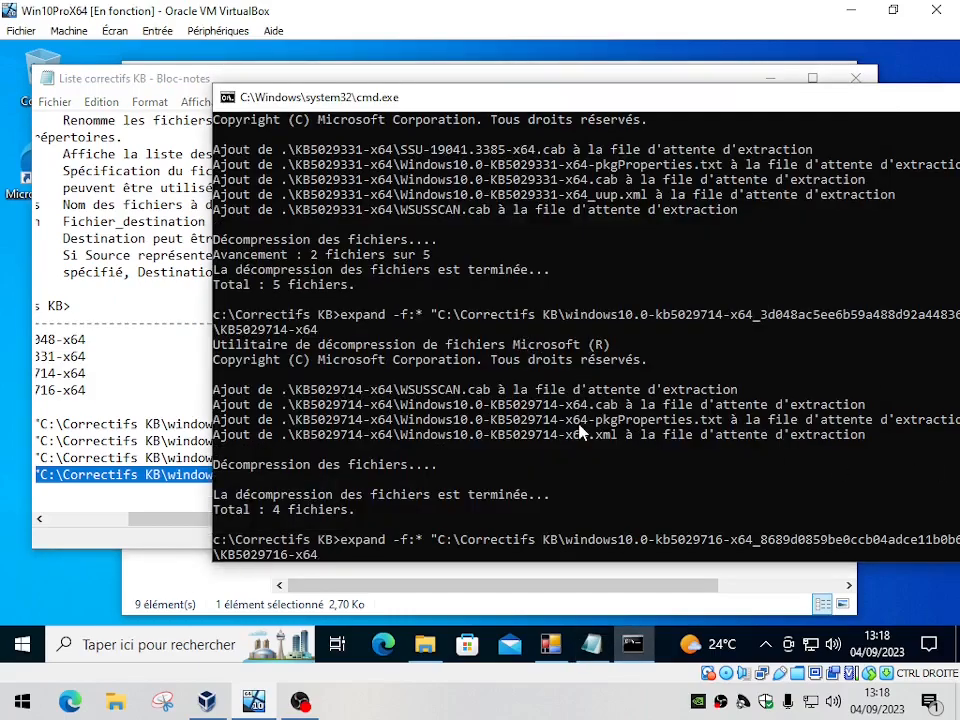
key("Return")
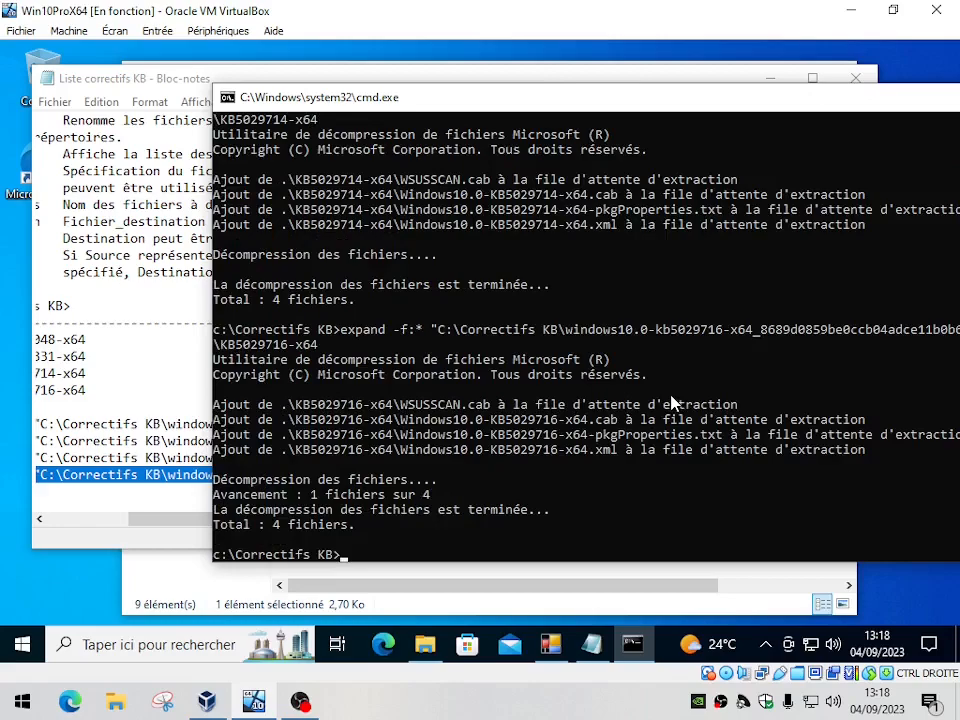
Step: Close the Command Prompt and the "Liste correctifs KB" notes to return to the Correctifs KB folder
left_click_drag(840, 99, 685, 99)
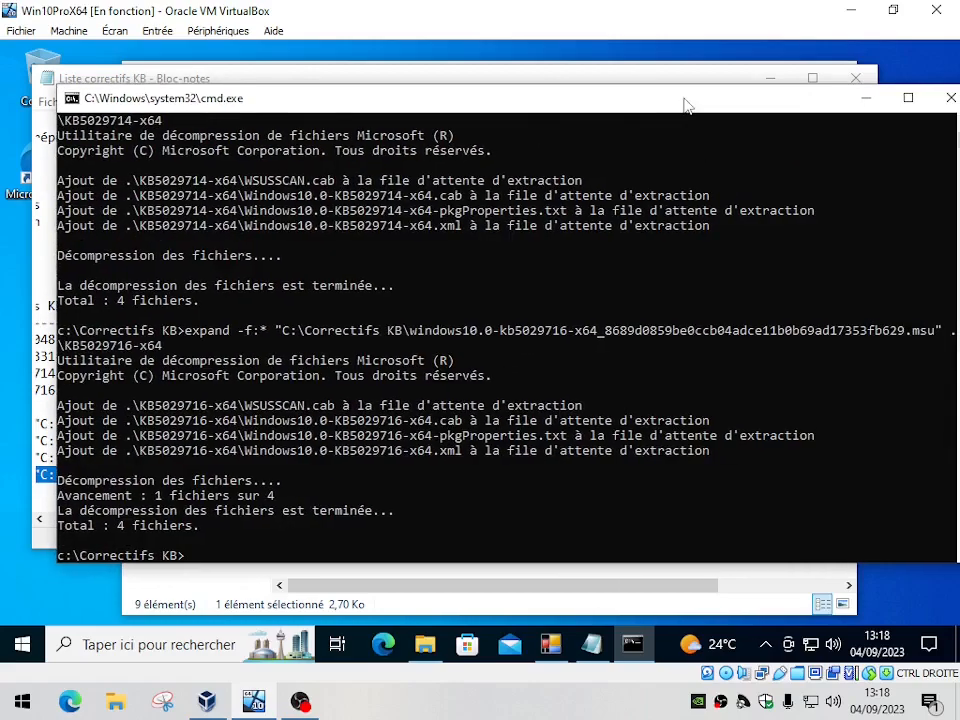
left_click(945, 100)
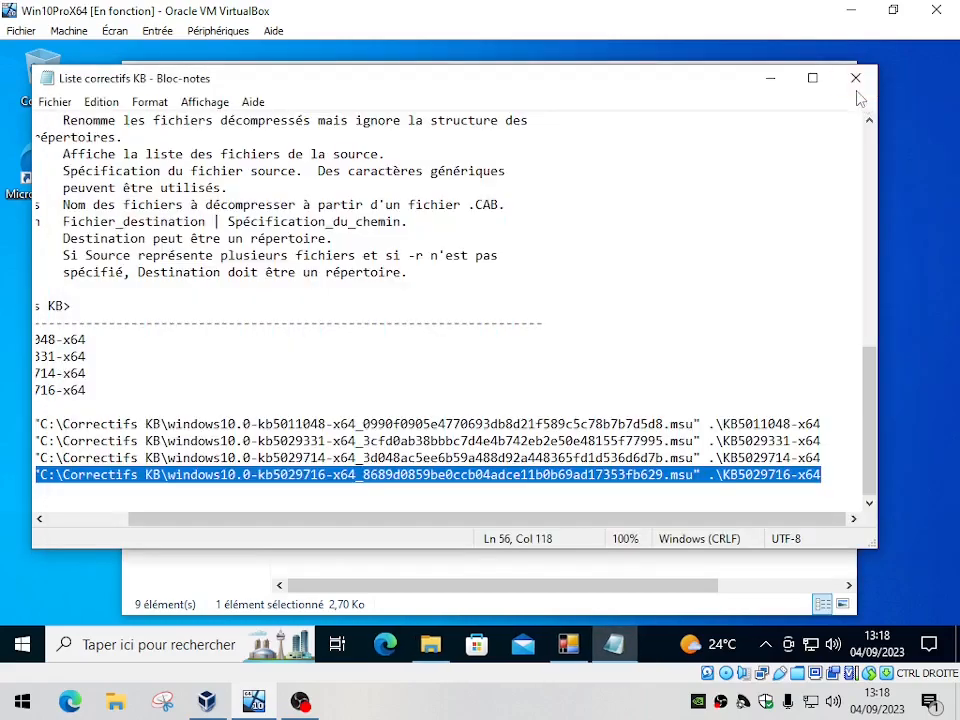
left_click(857, 80)
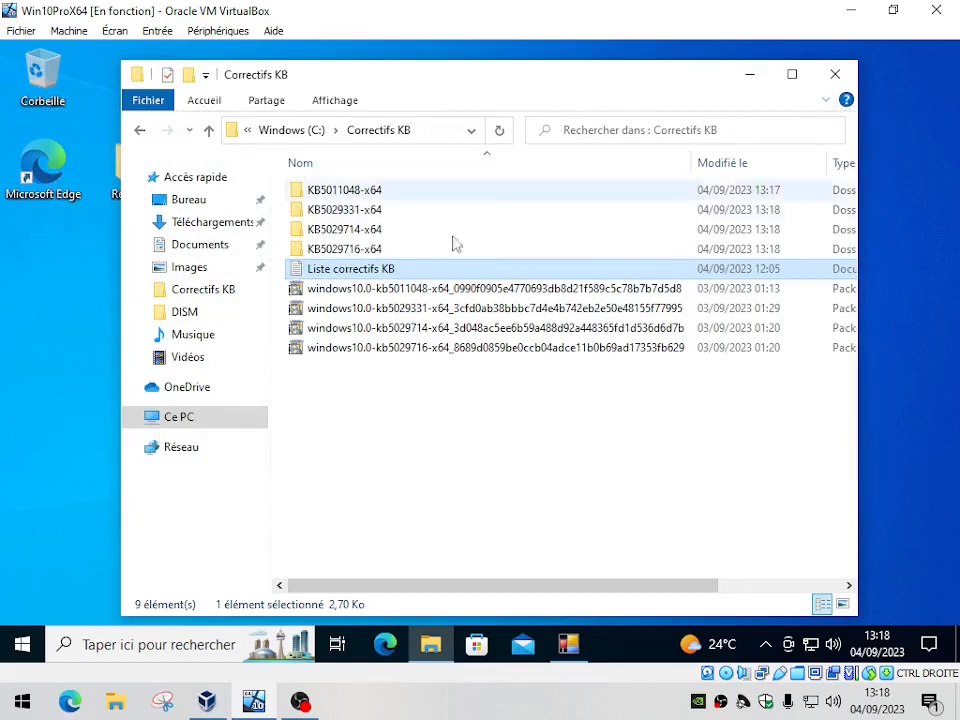
Step: Open the KB5011048-x64 folder, turn on file name extensions and fit the name column to the full file names
double_click(355, 190)
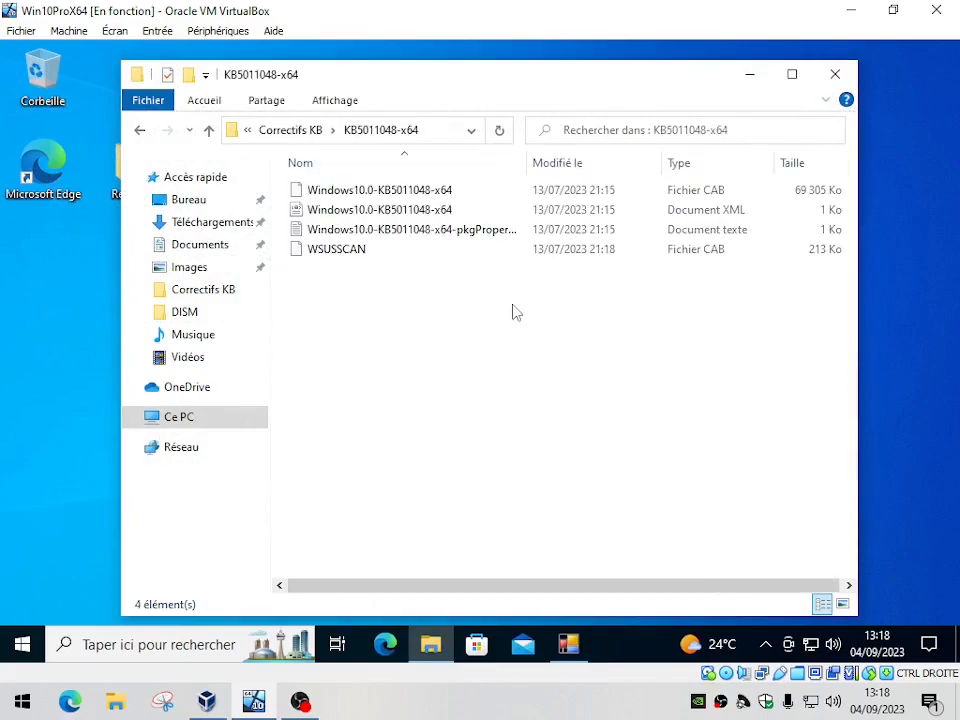
double_click(528, 162)
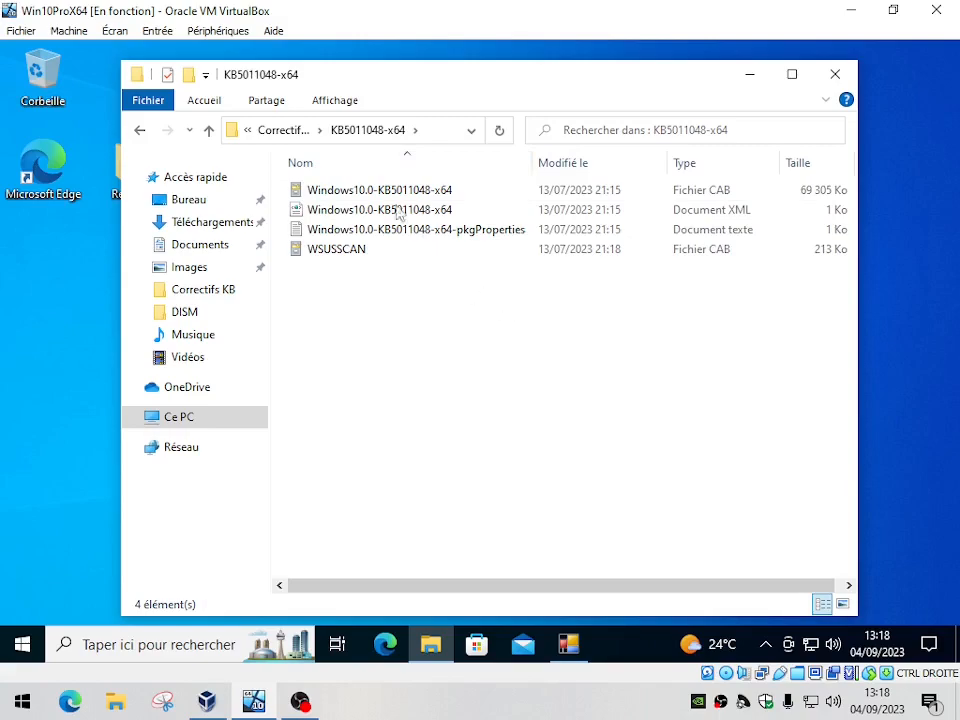
left_click(333, 102)
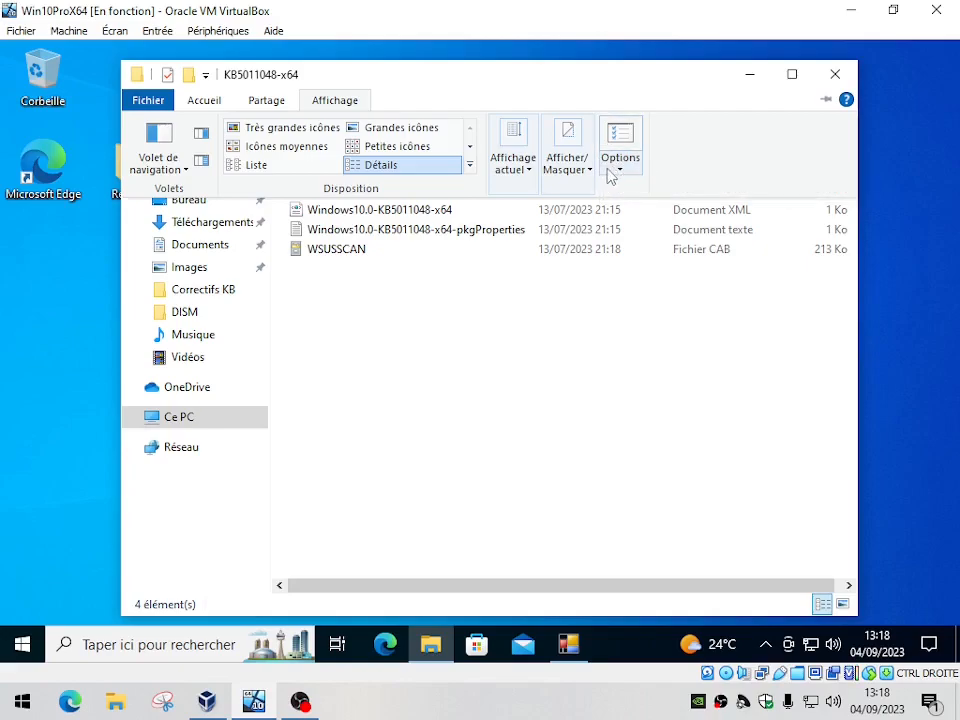
left_click(561, 170)
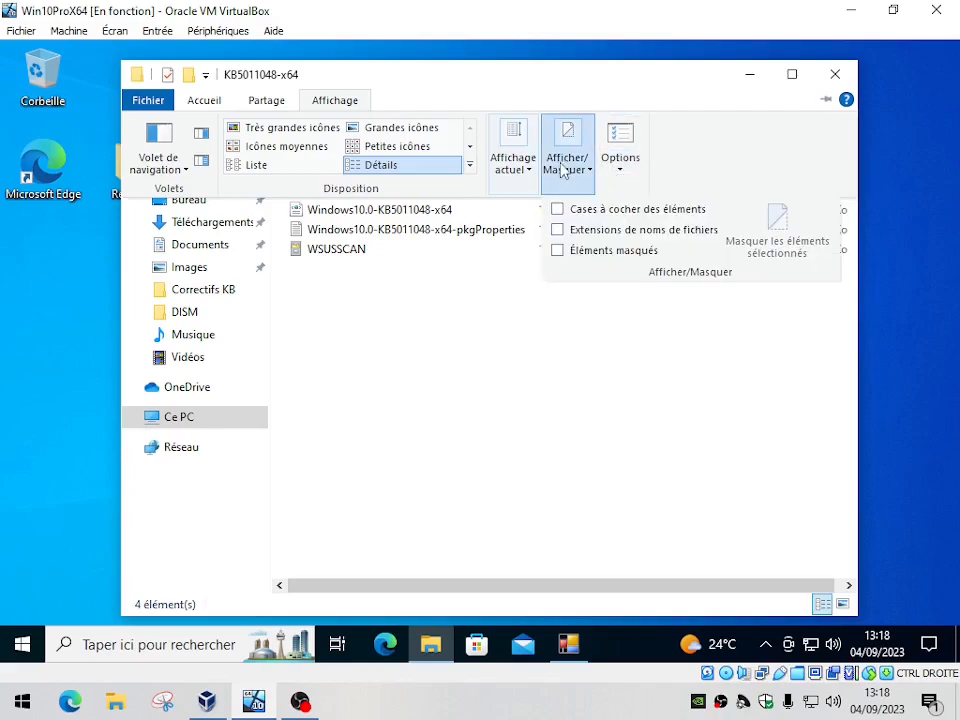
left_click(559, 230)
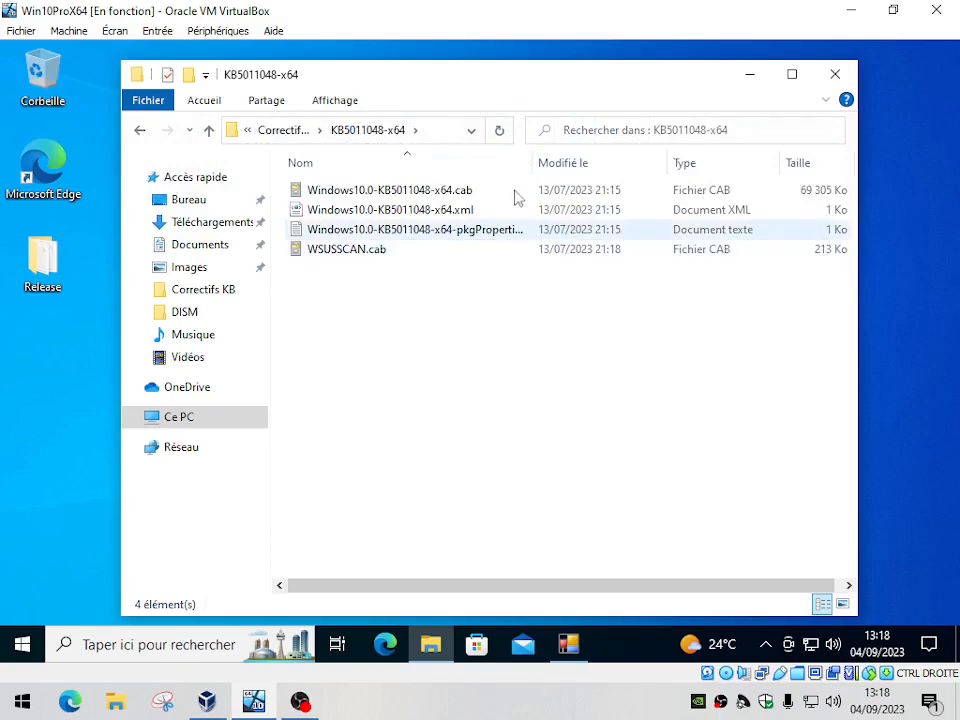
double_click(533, 162)
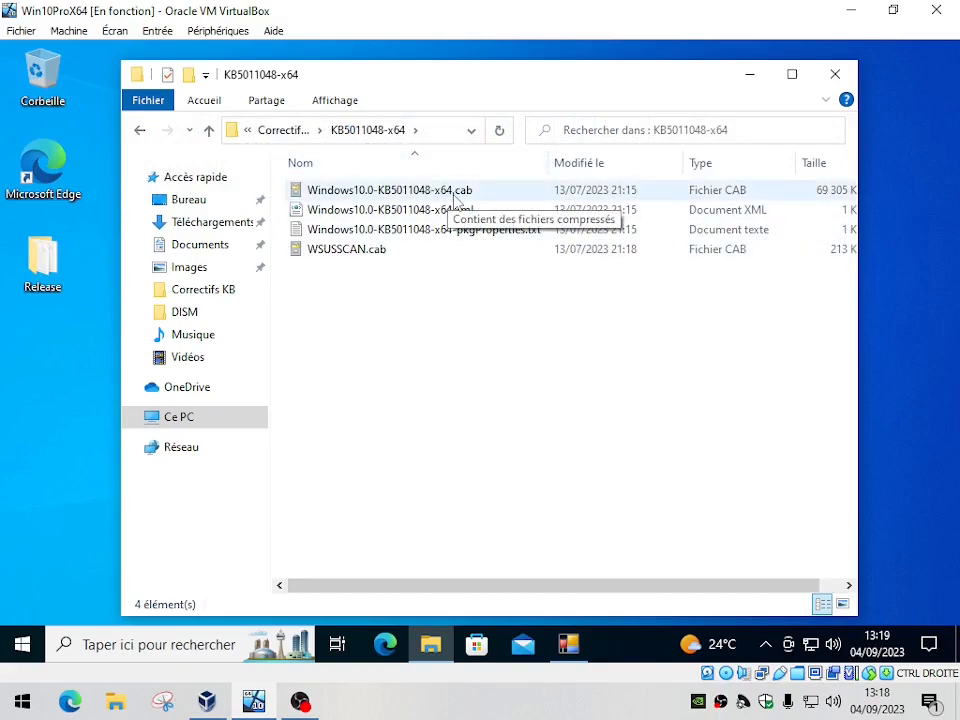
Step: Go back to the Correctifs KB folder and open KB5029331-x64 to view its extracted files
left_click(208, 130)
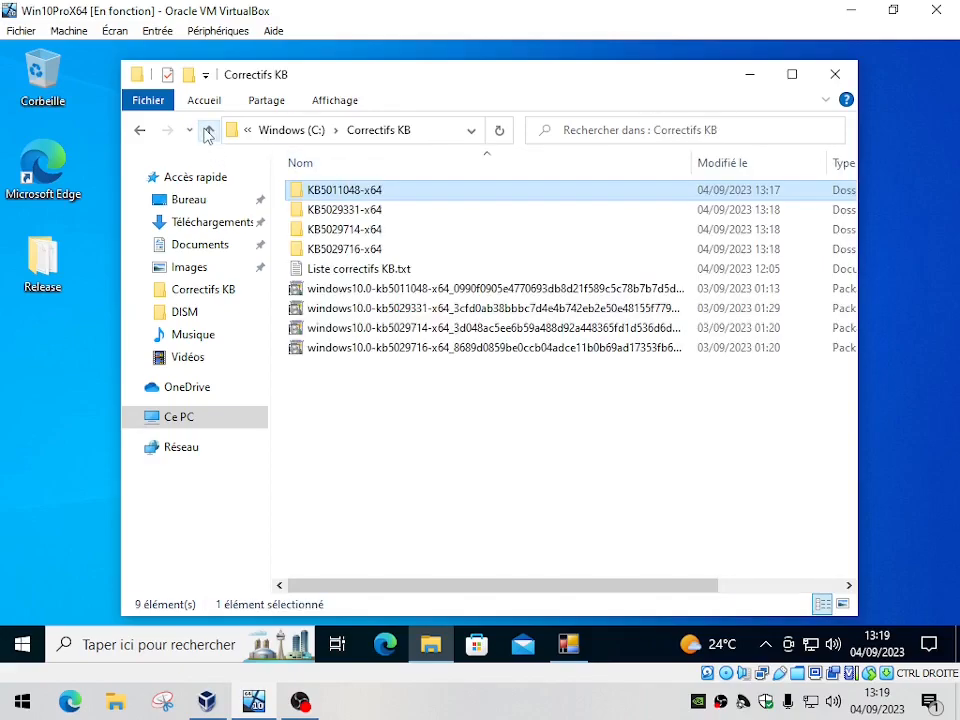
double_click(340, 209)
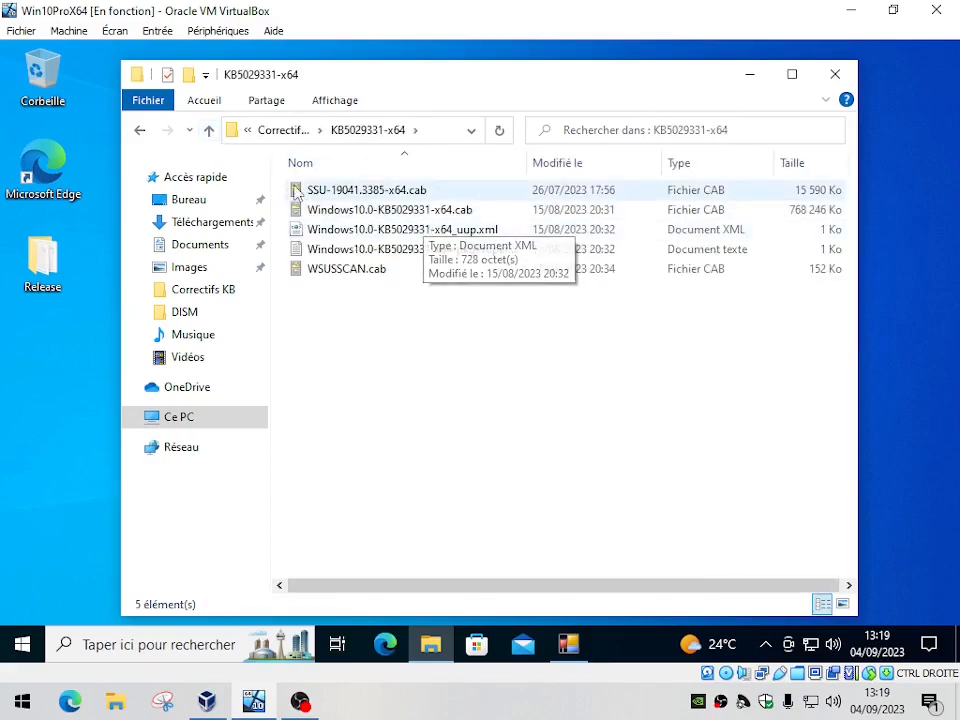
Step: View the extracted files in the KB5029714-x64 and KB5029716-x64 folders, return to Correctifs KB and close the window
left_click(208, 130)
double_click(398, 251)
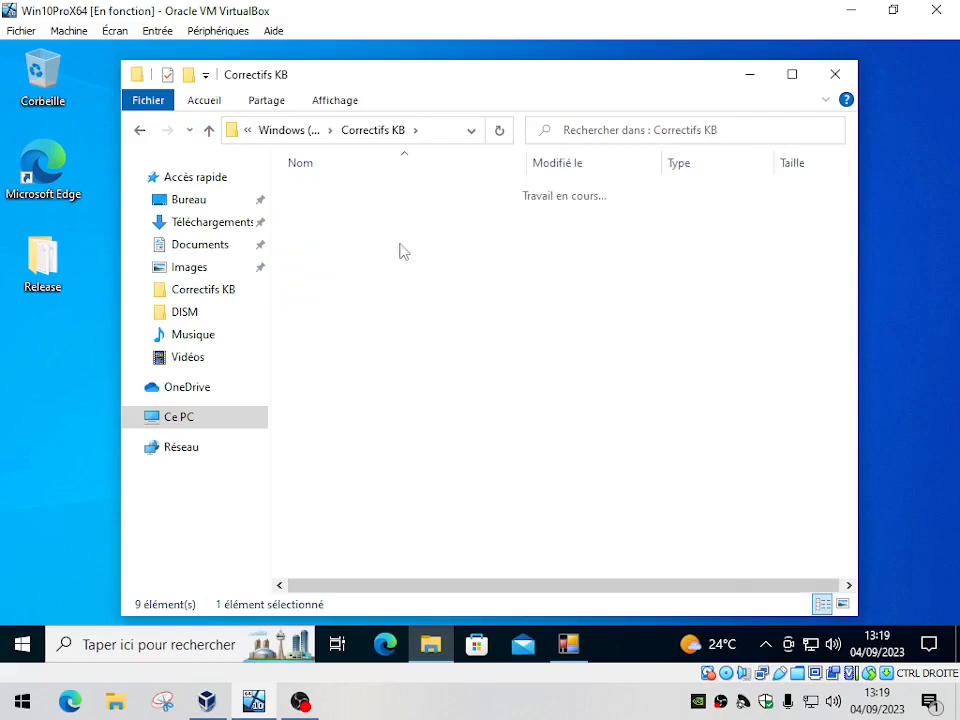
left_click(208, 130)
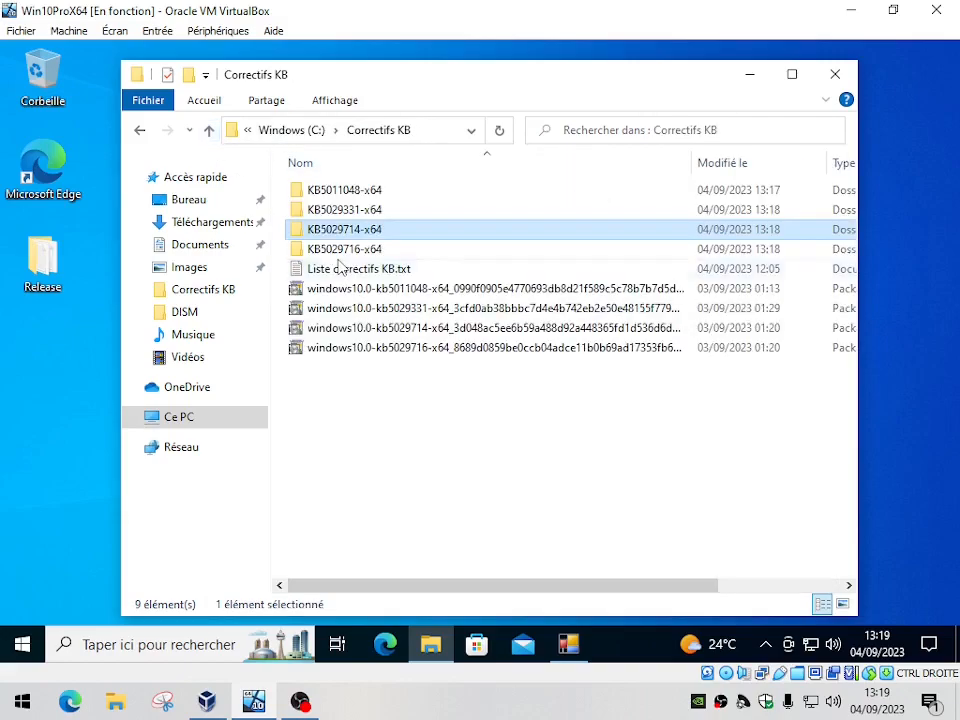
double_click(340, 251)
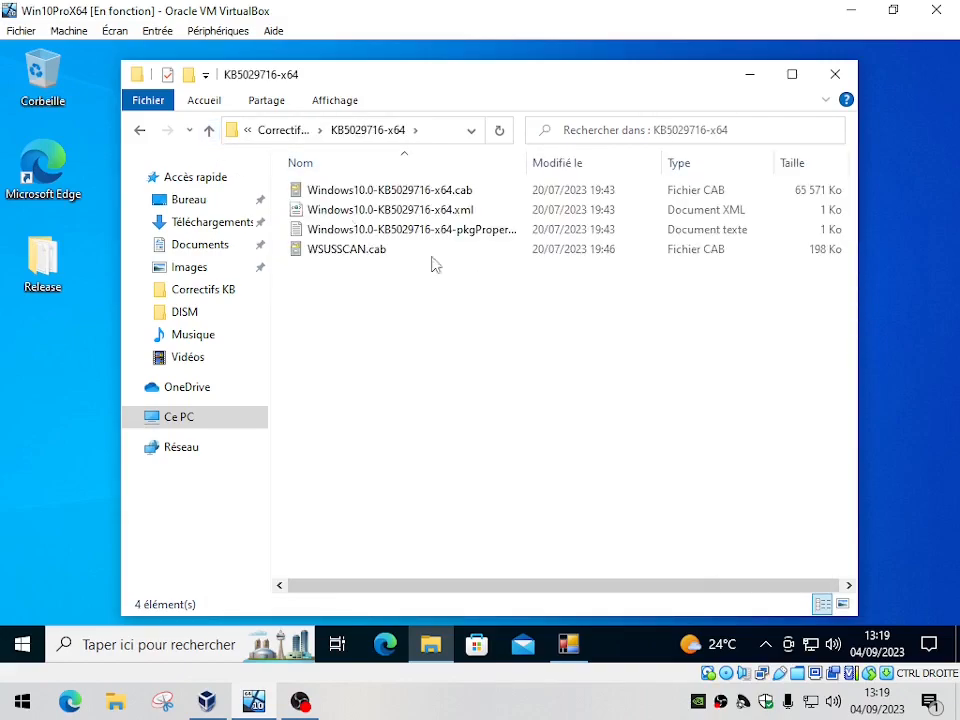
left_click(208, 130)
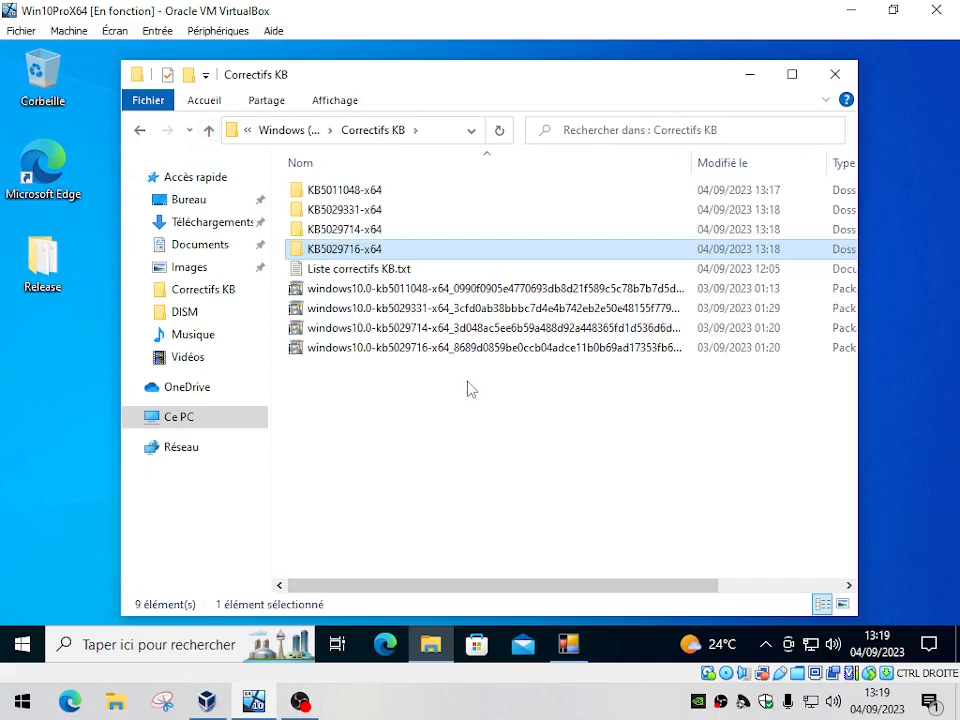
left_click(552, 380)
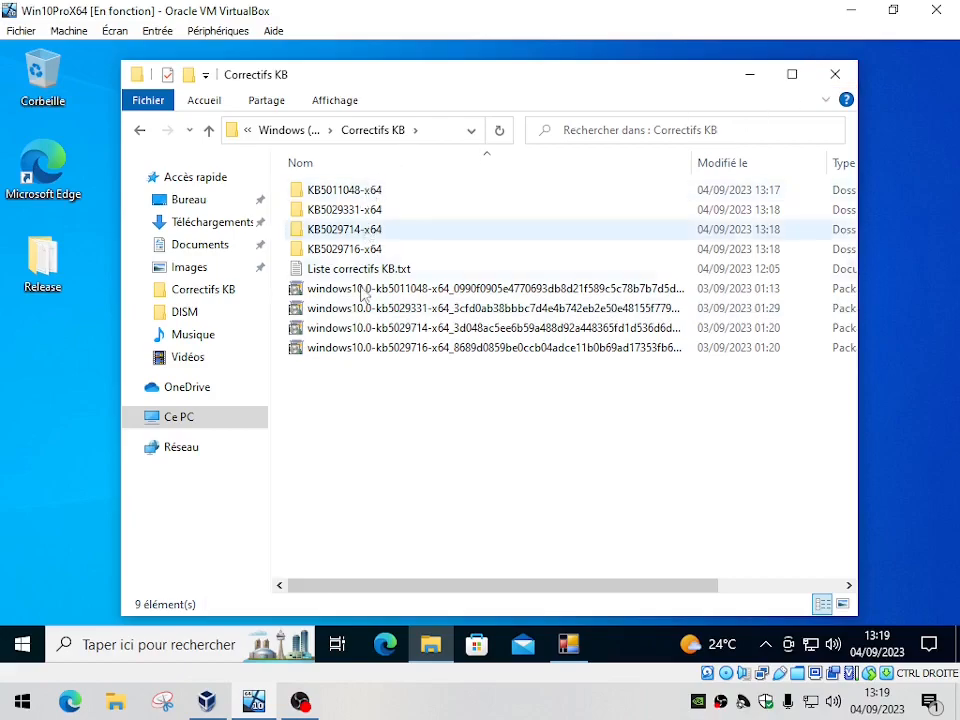
left_click(833, 76)
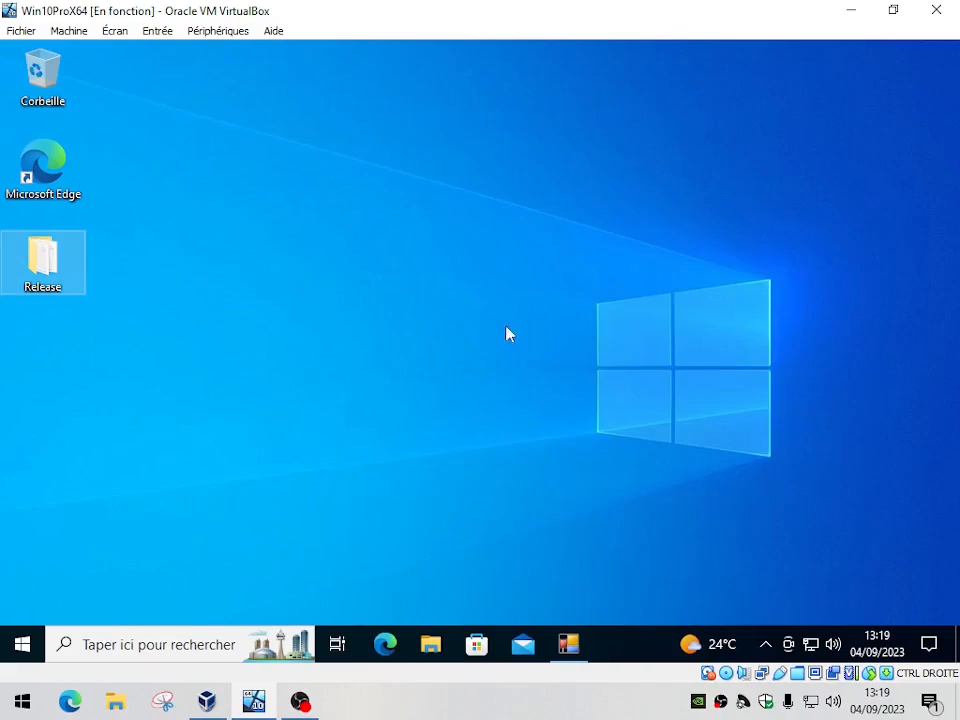
Step: Switch back to DISM GUI and try to add the packages online from the C:\Correctifs KB parent folder
left_click(568, 645)
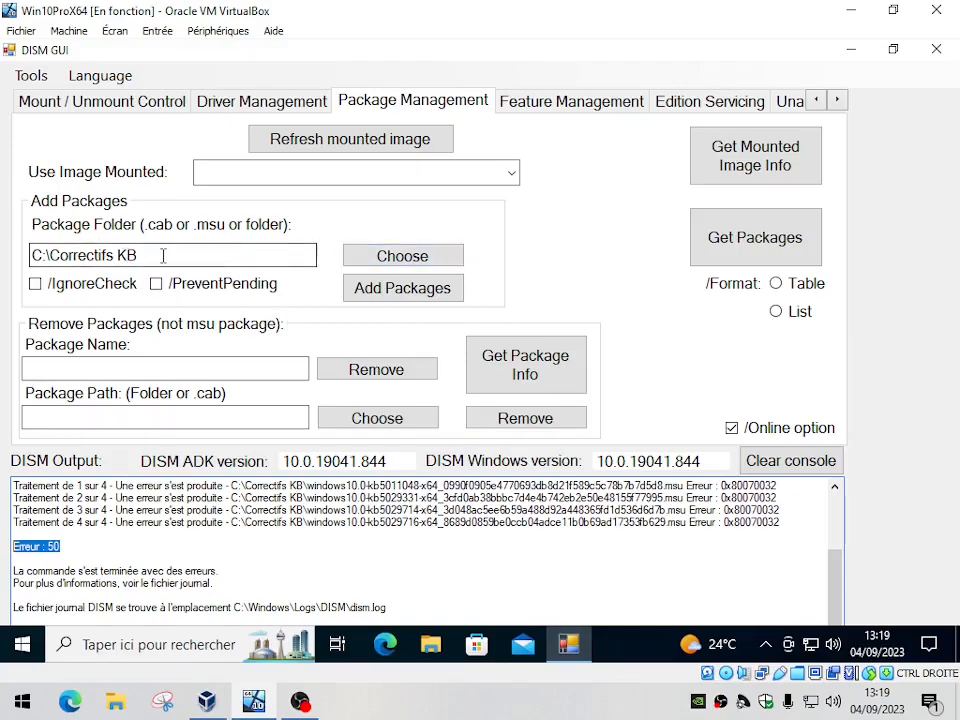
left_click_drag(163, 256, 55, 257)
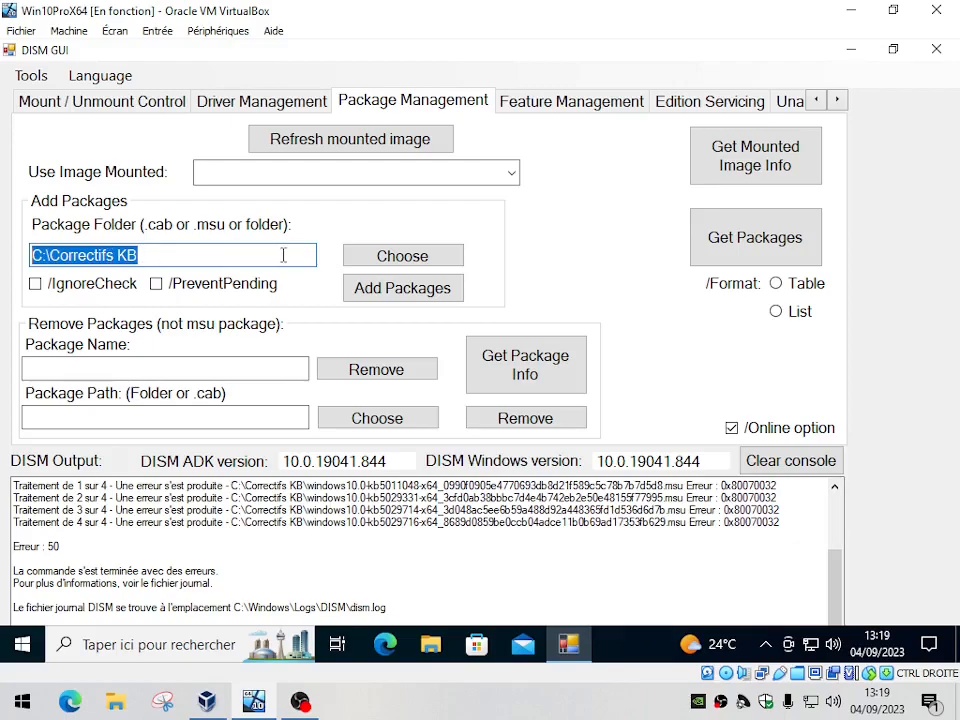
left_click(407, 288)
left_click_drag(403, 126, 784, 489)
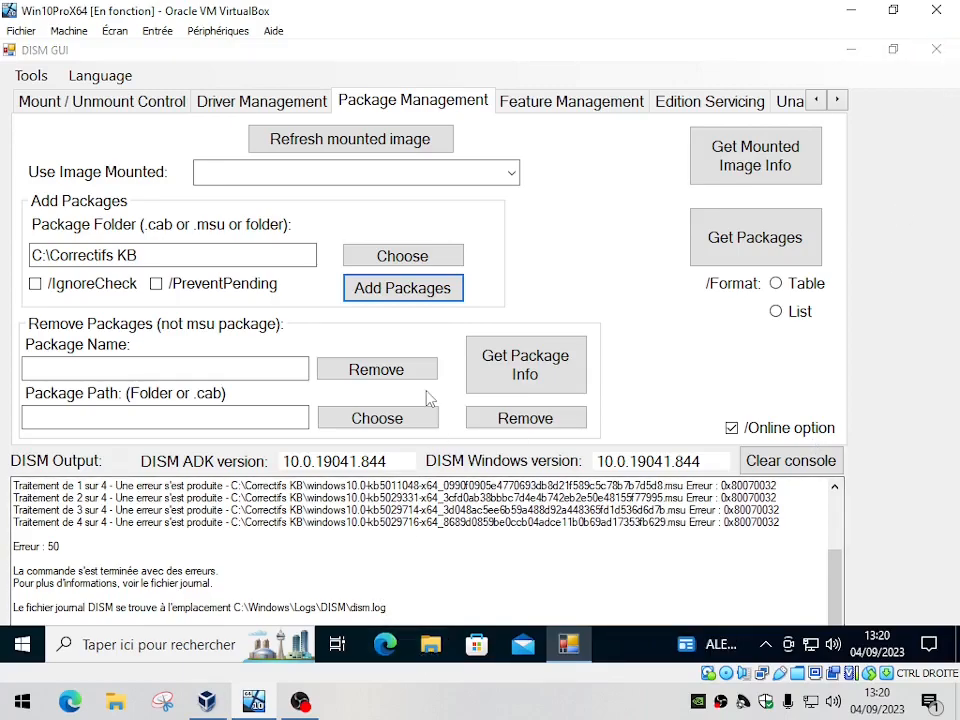
Step: Open C:\Correctifs KB in File Explorer to check its per-KB subfolders, and close the window
key("super+e")
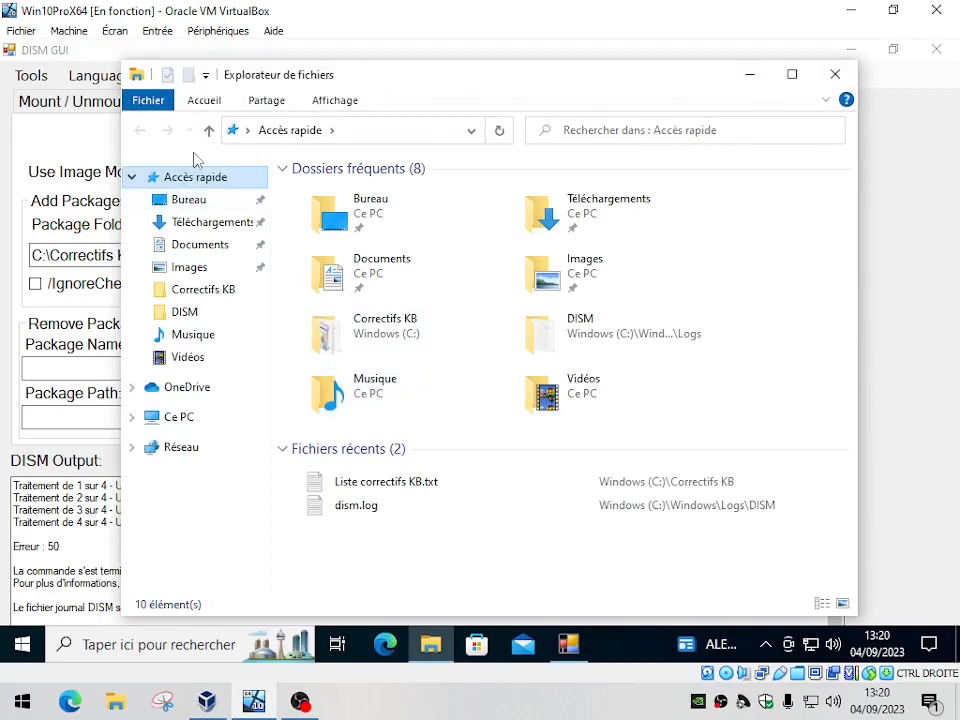
left_click(187, 421)
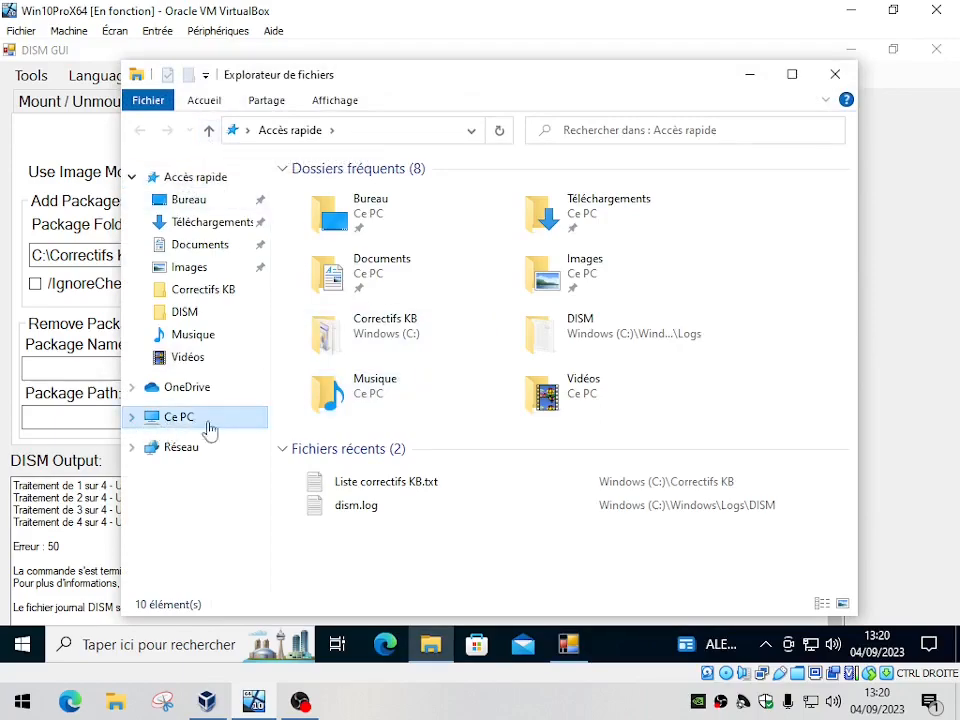
double_click(378, 452)
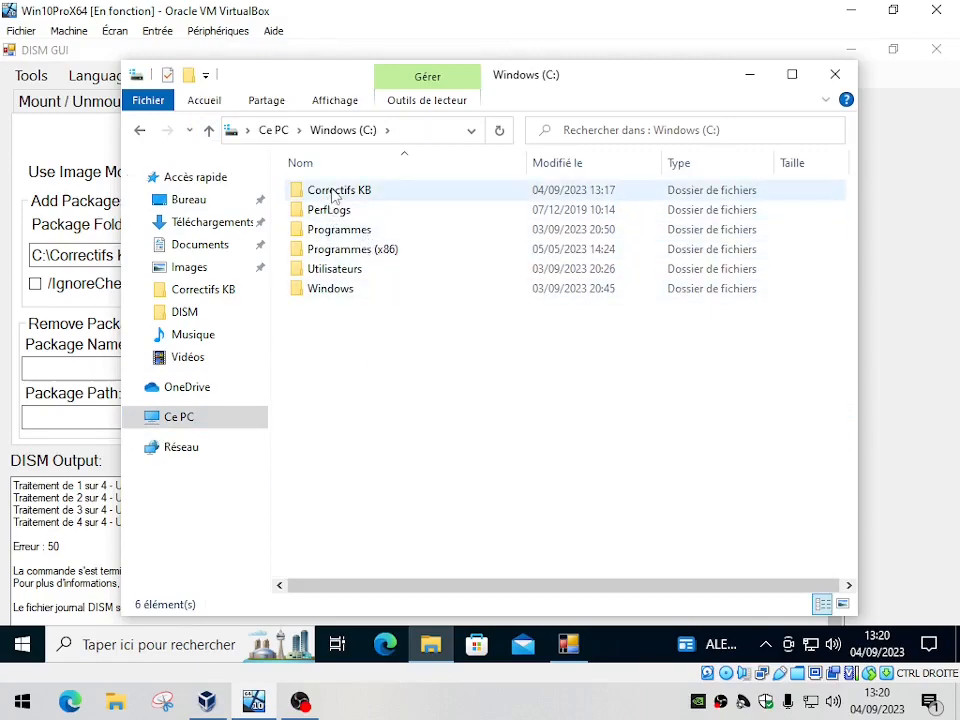
double_click(425, 191)
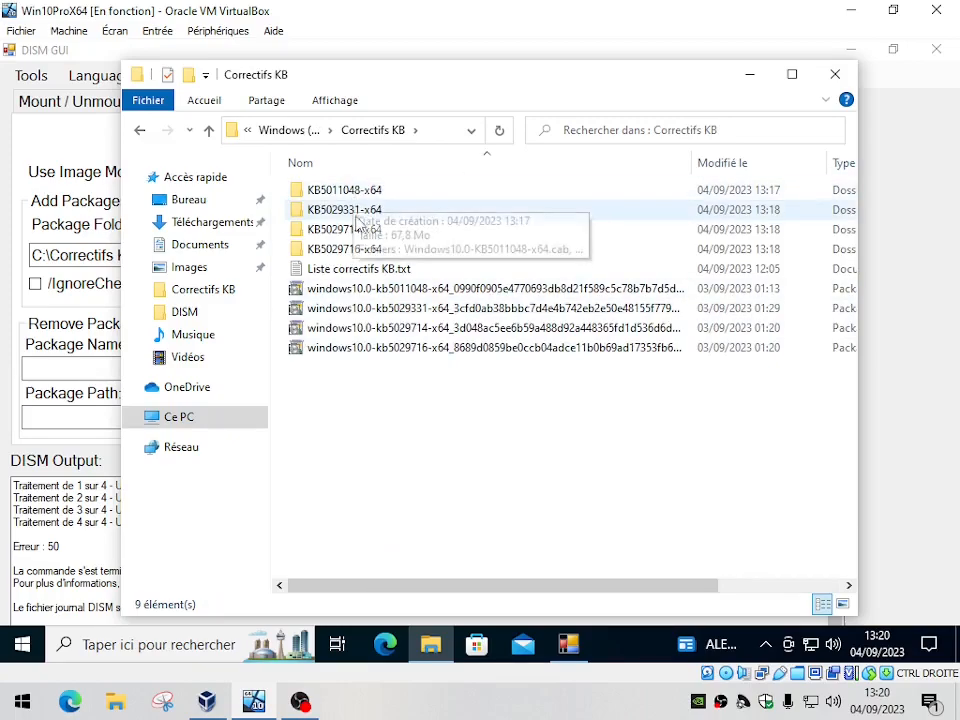
left_click(835, 78)
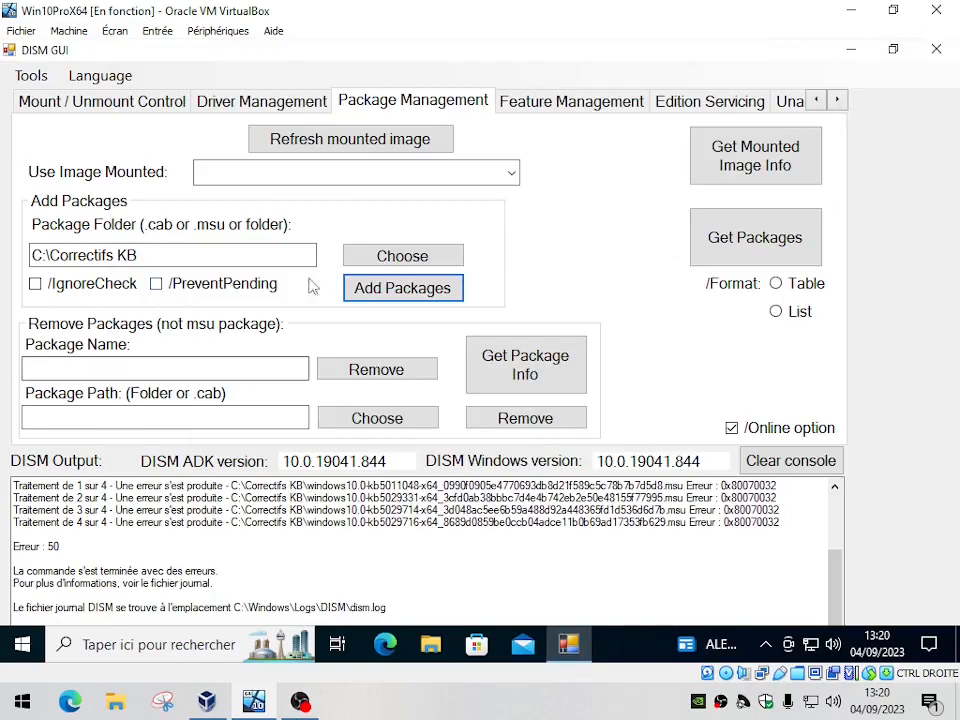
Step: Set the package folder to C:\Correctifs KB\KB5011048-x64, add its packages online and move the progress window off the settings
left_click(398, 256)
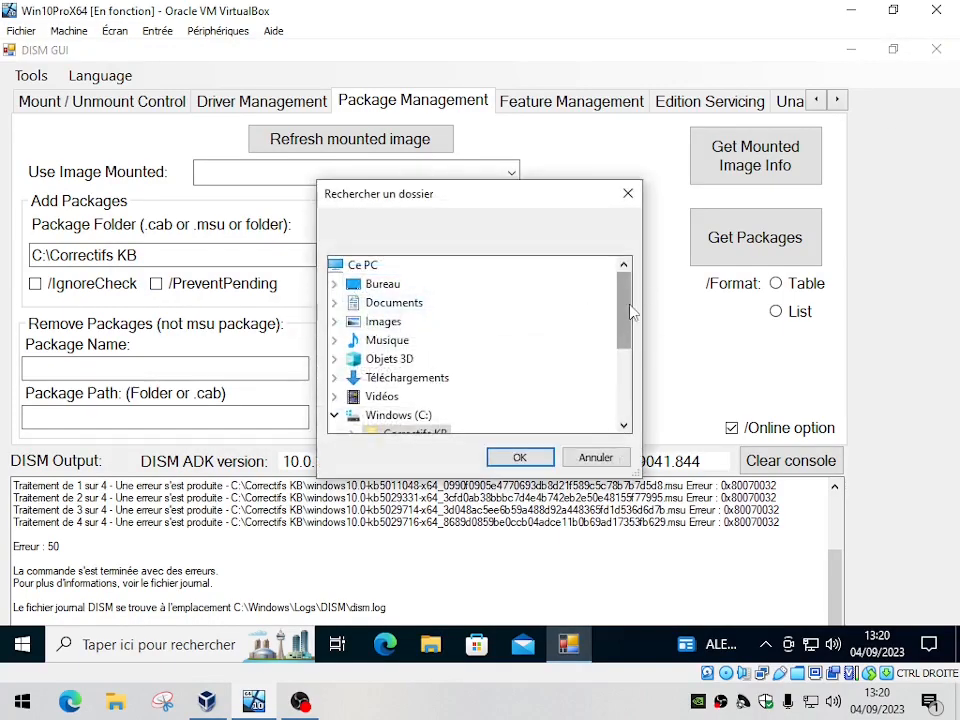
double_click(428, 396)
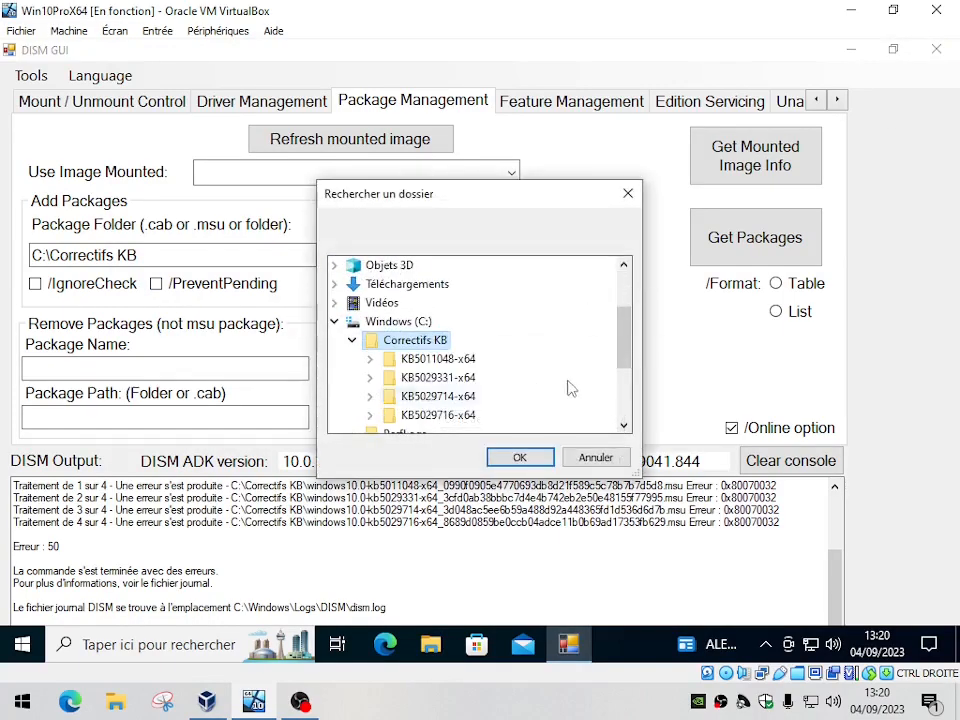
left_click(438, 358)
left_click(520, 460)
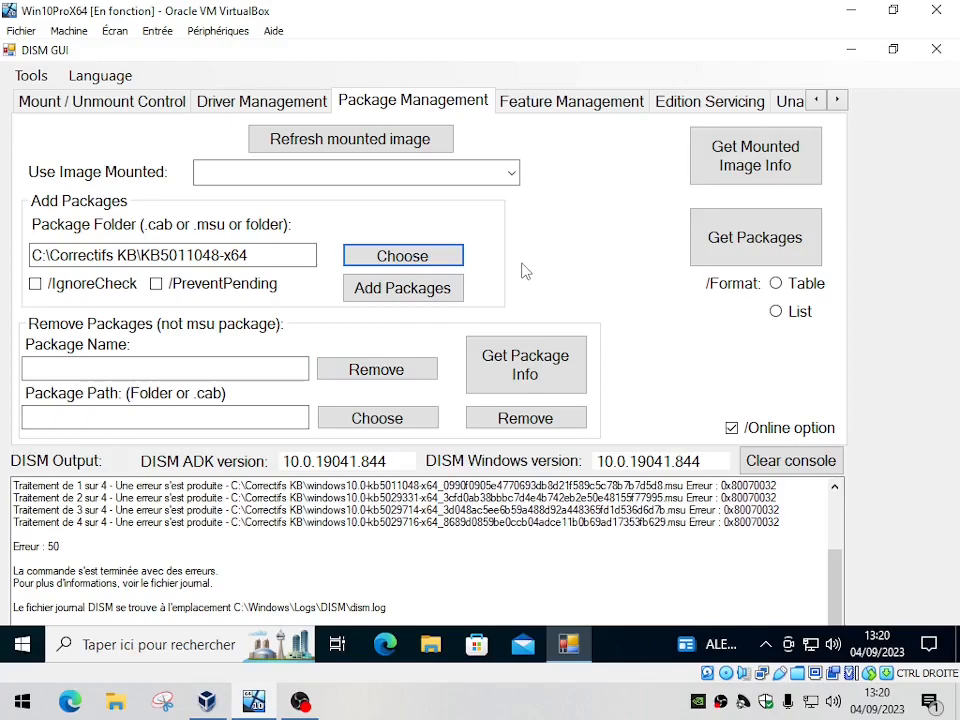
left_click(424, 292)
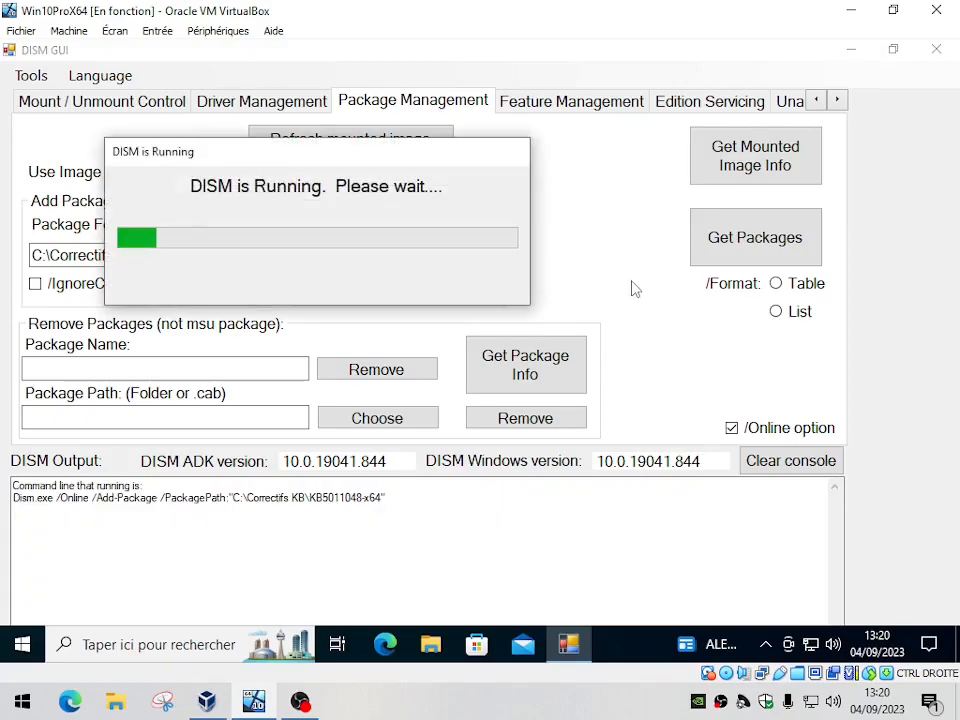
left_click_drag(375, 159, 745, 523)
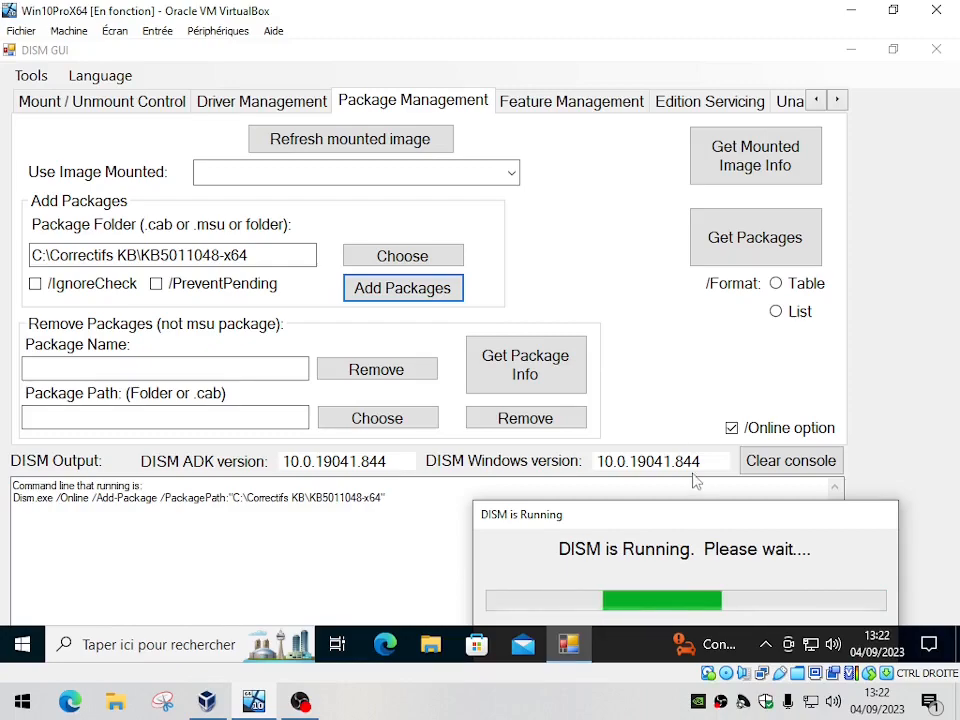
left_click_drag(694, 515, 691, 493)
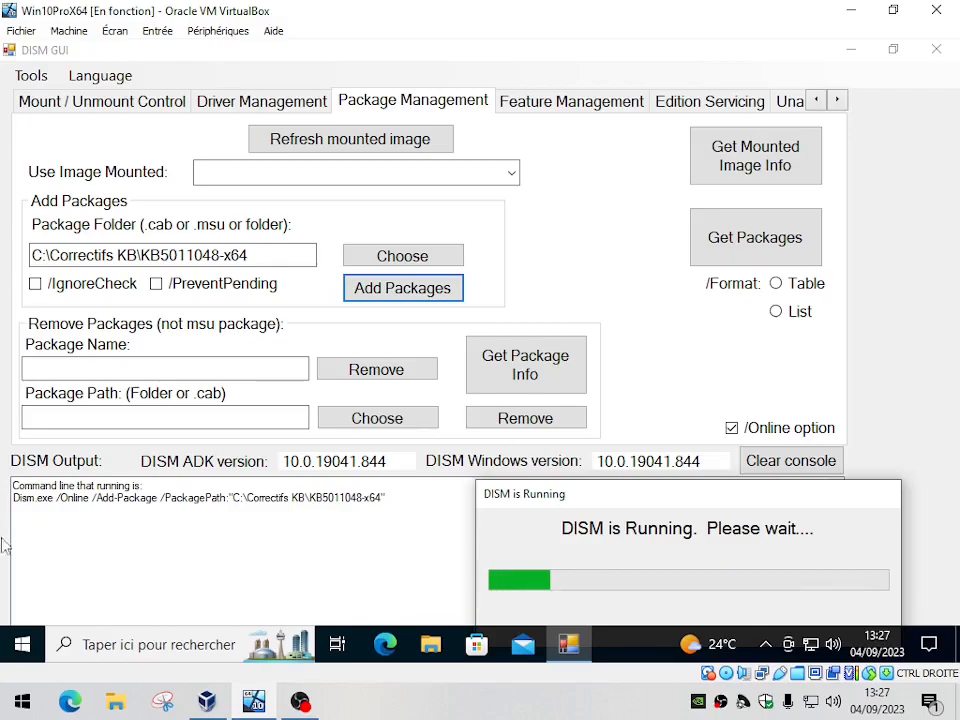
Step: Open a Command Prompt in c:\Correctifs KB and list that folder and its KB5011048-x64 subfolder
right_click(22, 645)
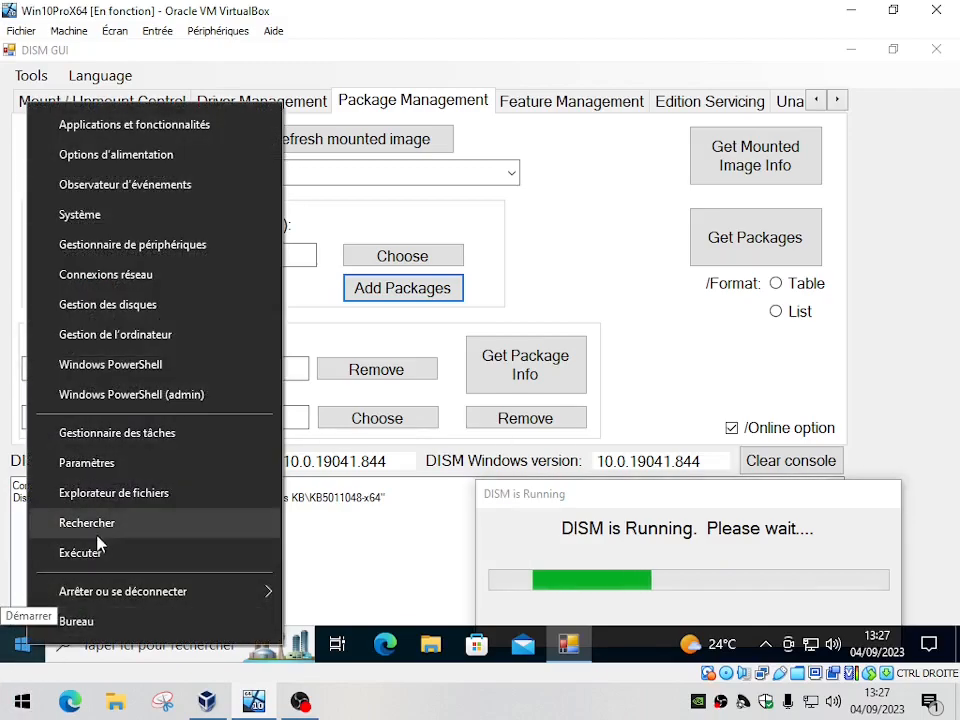
left_click(110, 550)
key("Return")
type("cd")
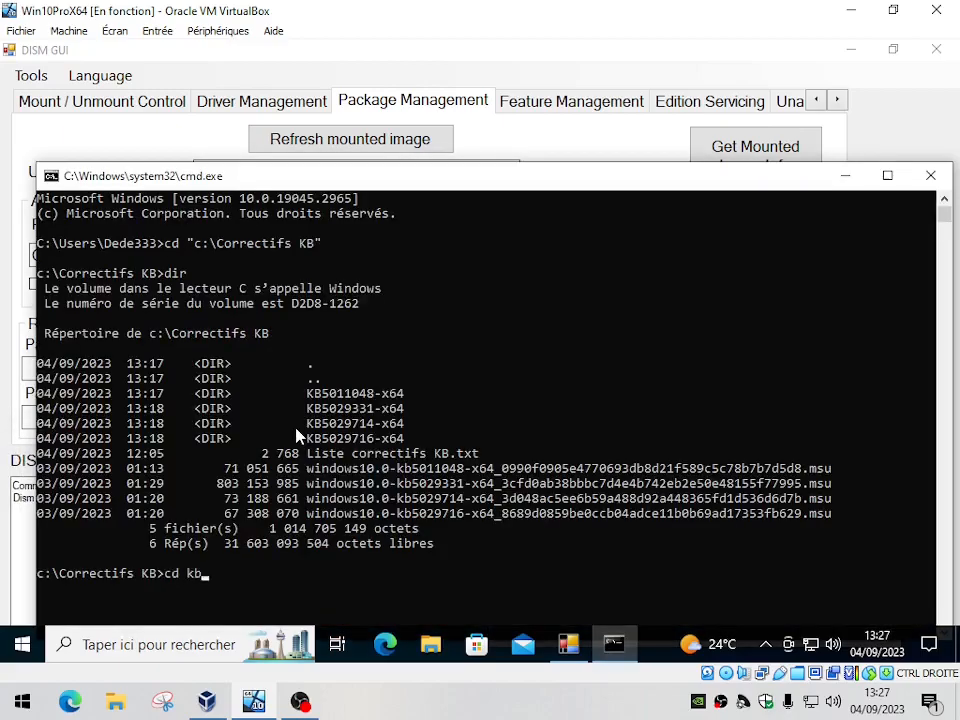
type("5011")
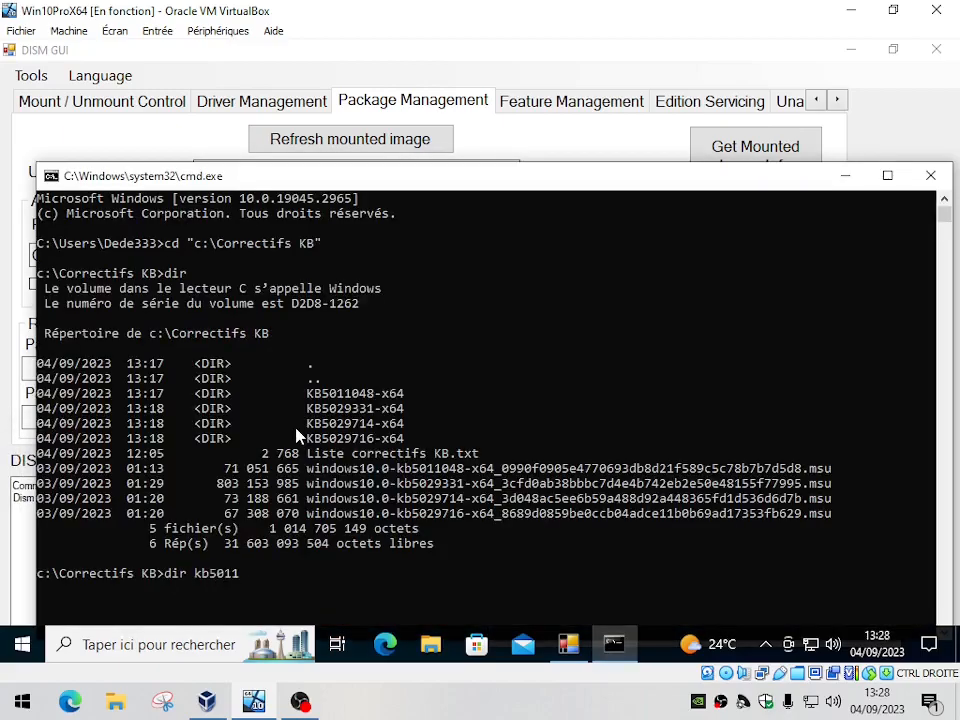
key("Tab")
key("Return")
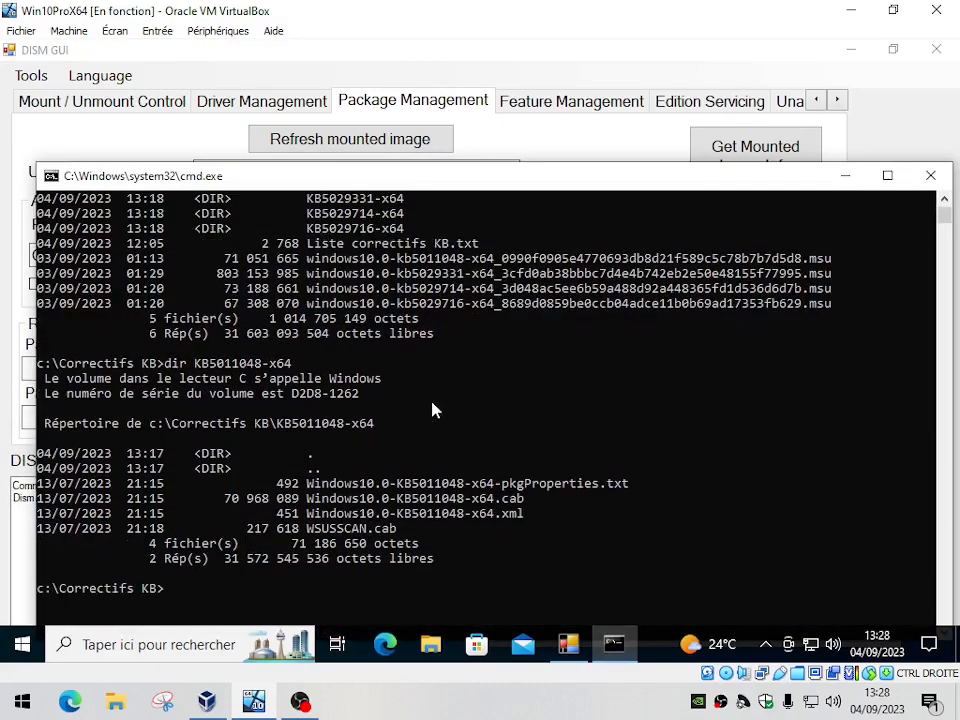
Step: List the contents of the KB5029331-x64 folder and prepare a dir command for another KB folder
type("dir kb5029331-x64")
key("Return")
type("dir kb50")
key("Tab")
key("Tab")
key("Tab")
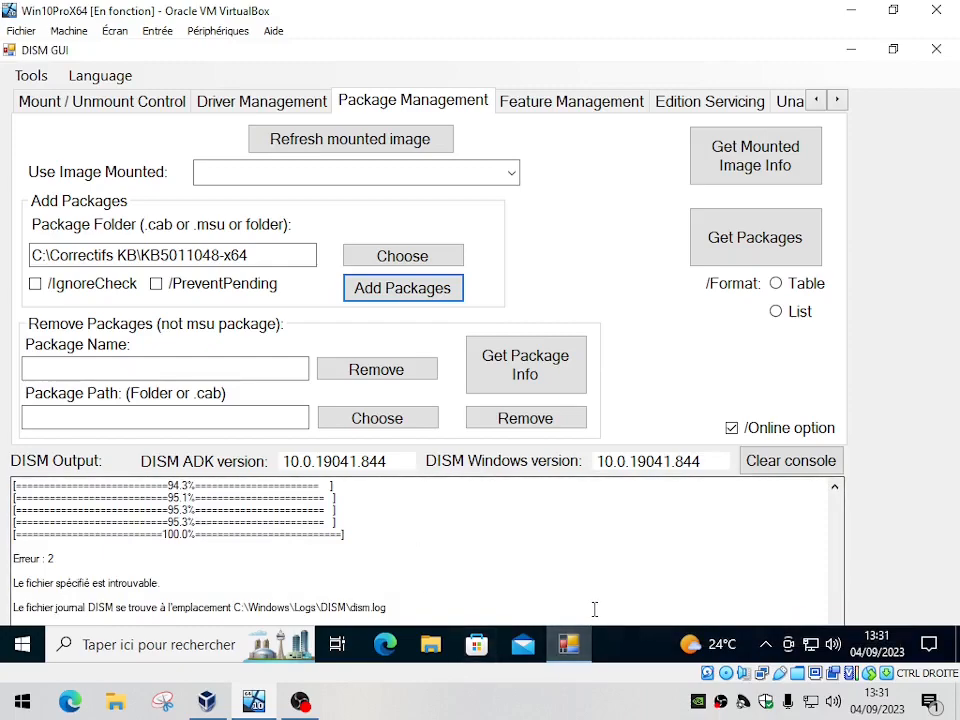
Step: Examine the DISM output of the KB5011048 installation for the final error and the CAB file that caused it
left_click_drag(60, 558, 12, 565)
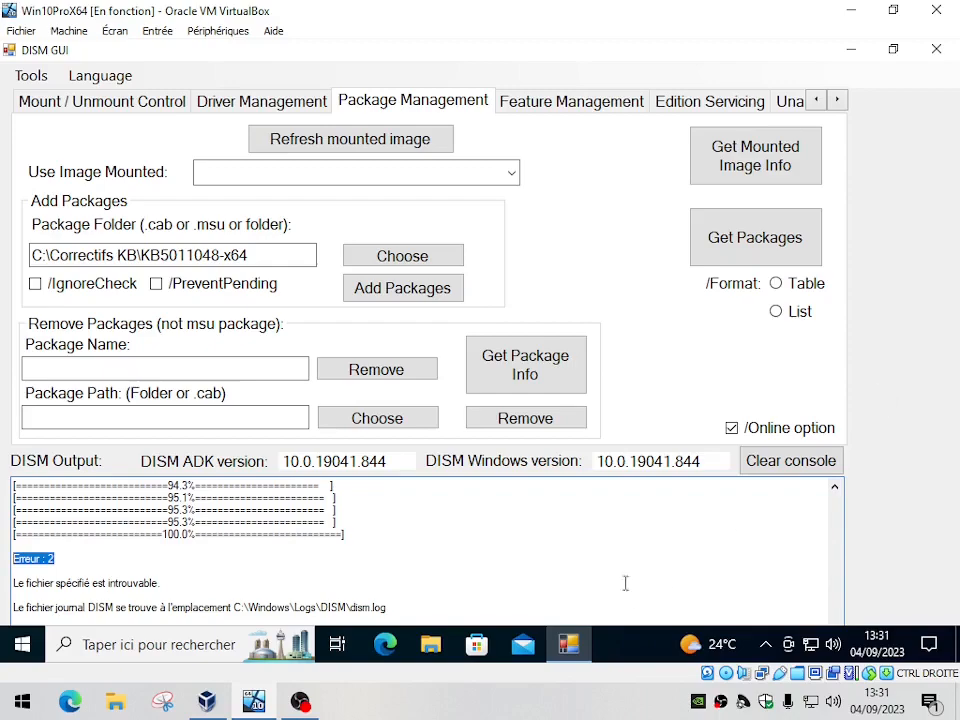
scroll(659, 560, "up", 20)
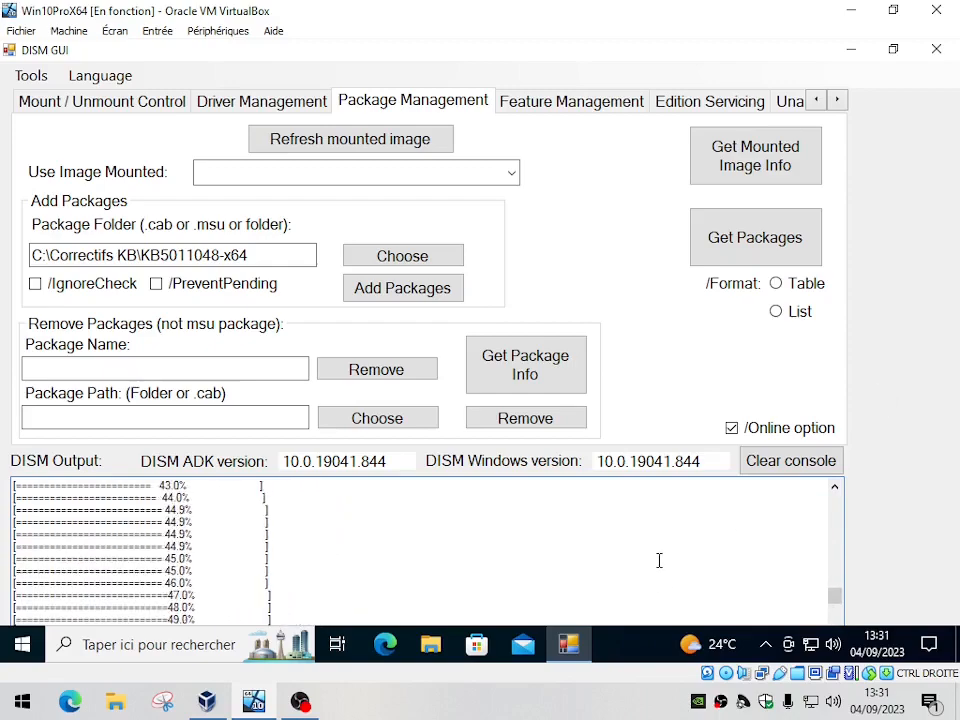
scroll(659, 560, "up", 20)
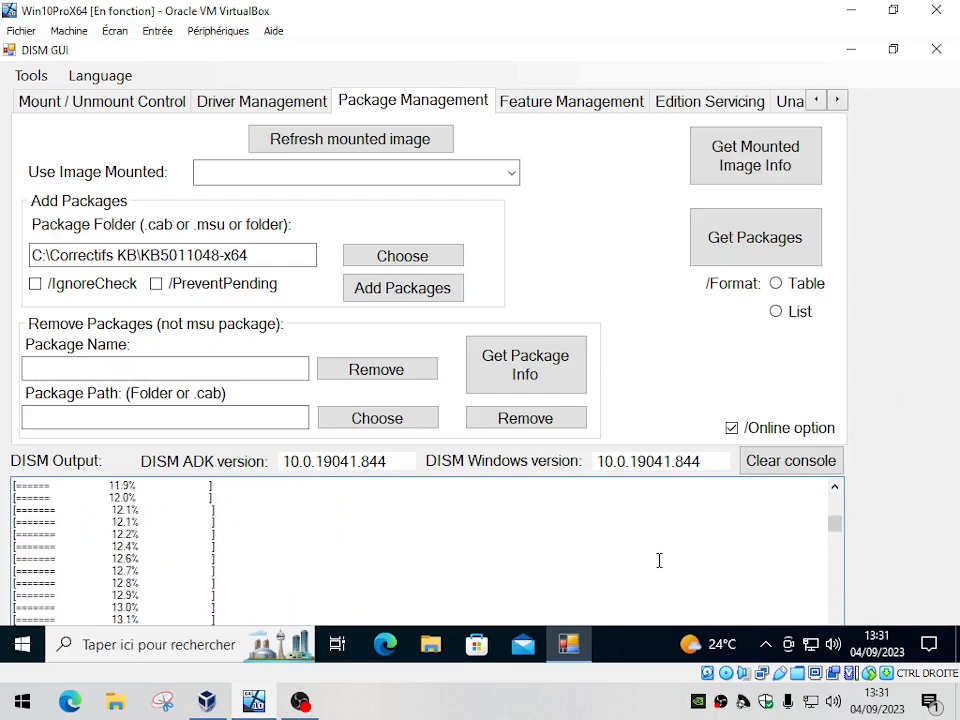
scroll(659, 560, "down", 1)
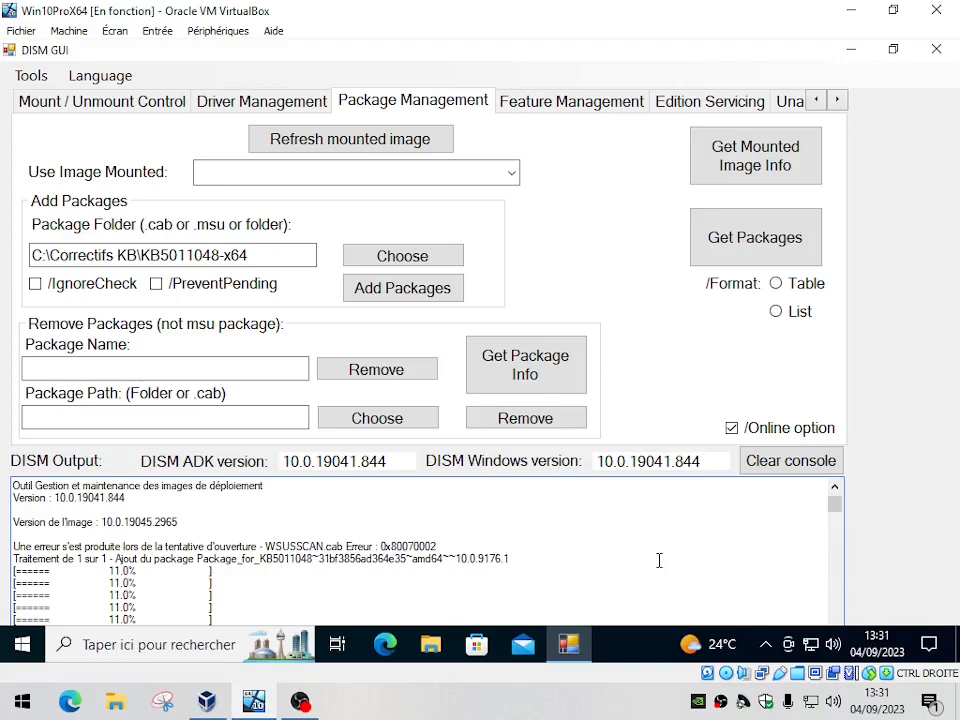
left_click_drag(343, 546, 262, 547)
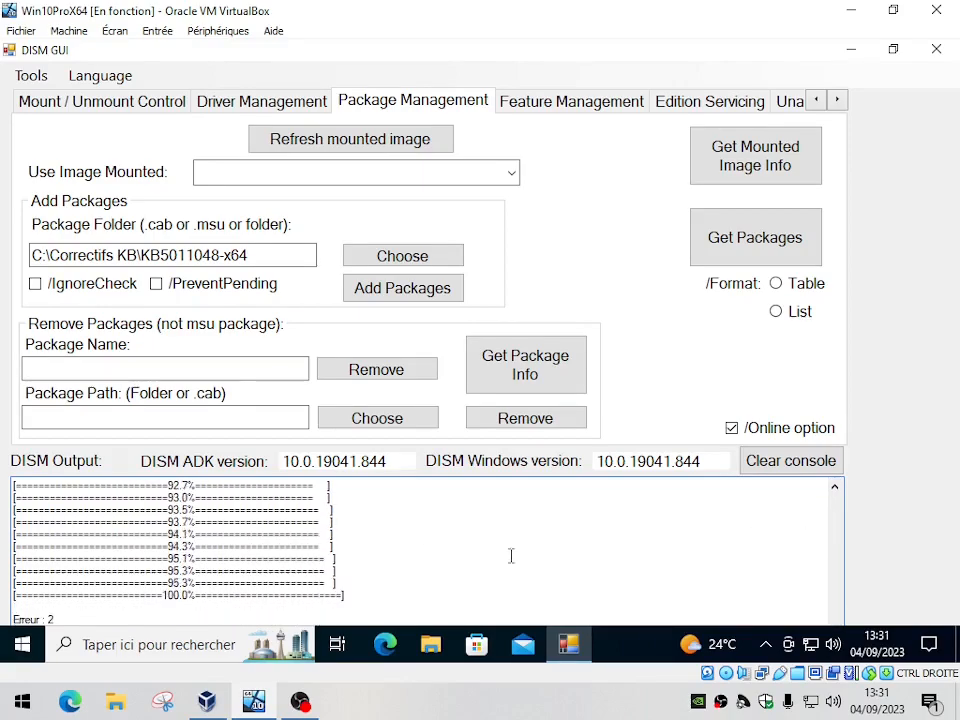
scroll(422, 599, "up", 15)
scroll(424, 597, "up", 15)
mouse_move(265, 583)
left_mouse_down()
mouse_move(341, 582)
mouse_move(277, 583)
left_mouse_up()
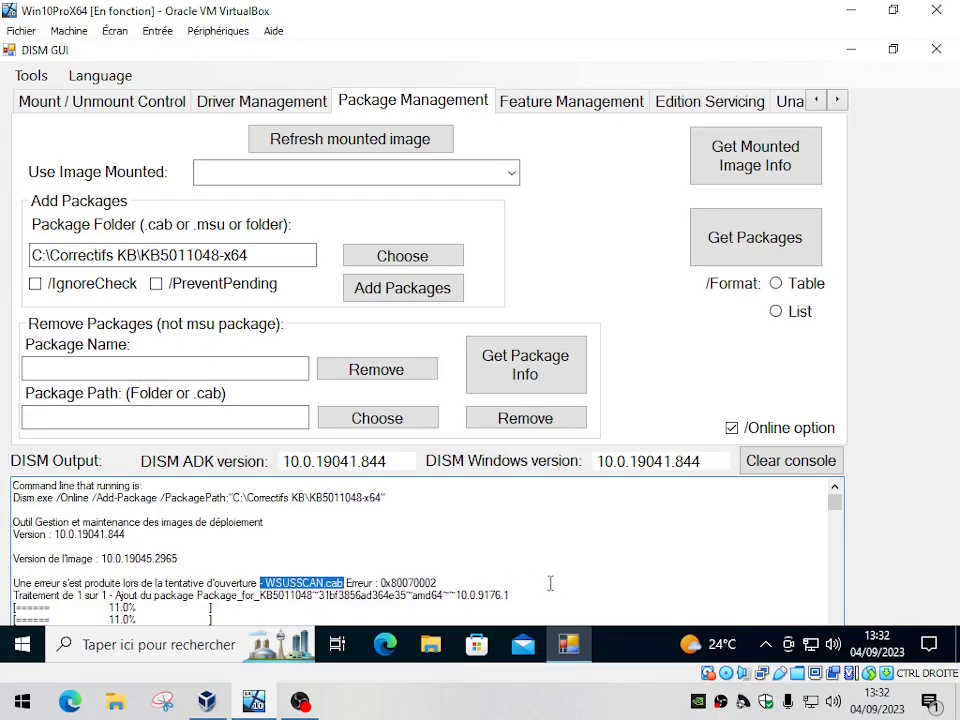
scroll(548, 582, "down", 3)
left_click_drag(836, 514, 834, 678)
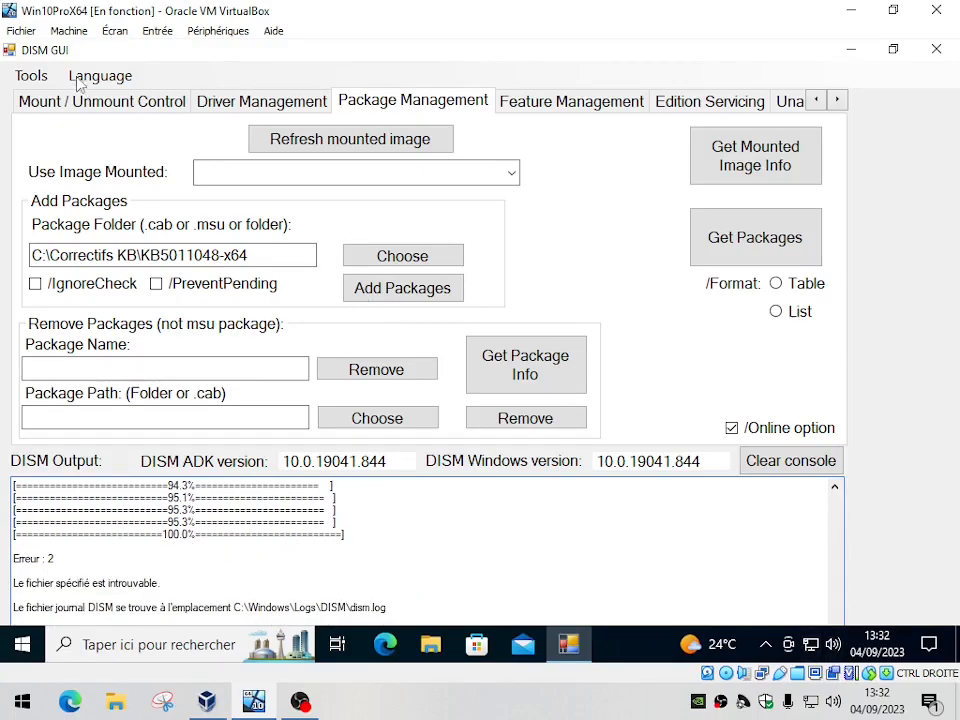
Step: Open dism.log from DISM GUI and examine the last entries for the session's outcome
left_click(31, 76)
left_click(60, 100)
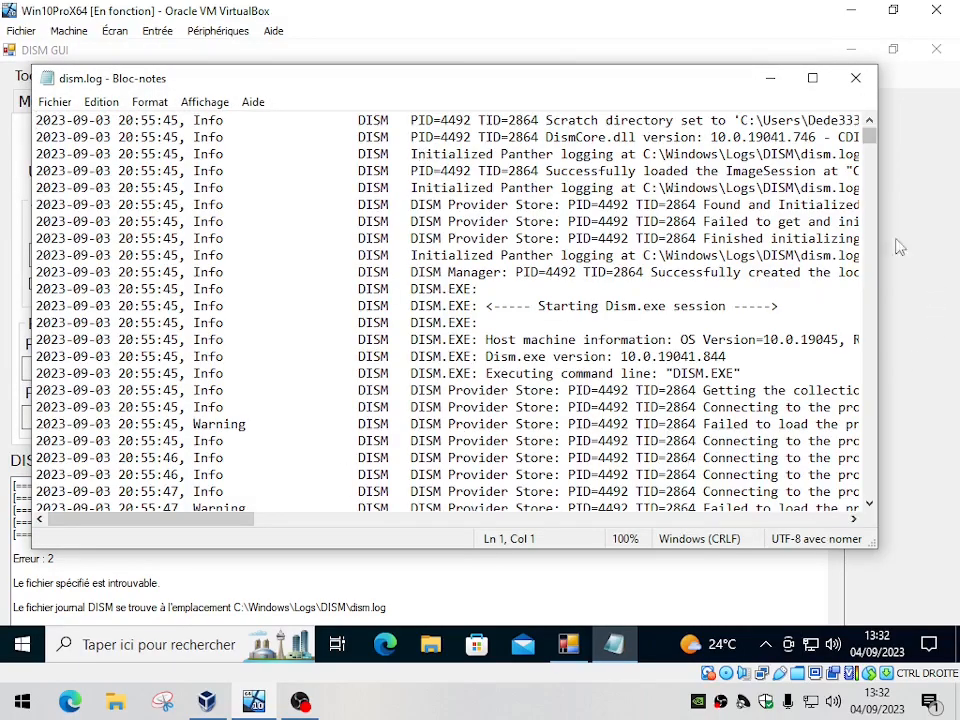
left_click_drag(869, 135, 868, 470)
scroll(748, 483, "down", 7)
scroll(748, 483, "down", 5)
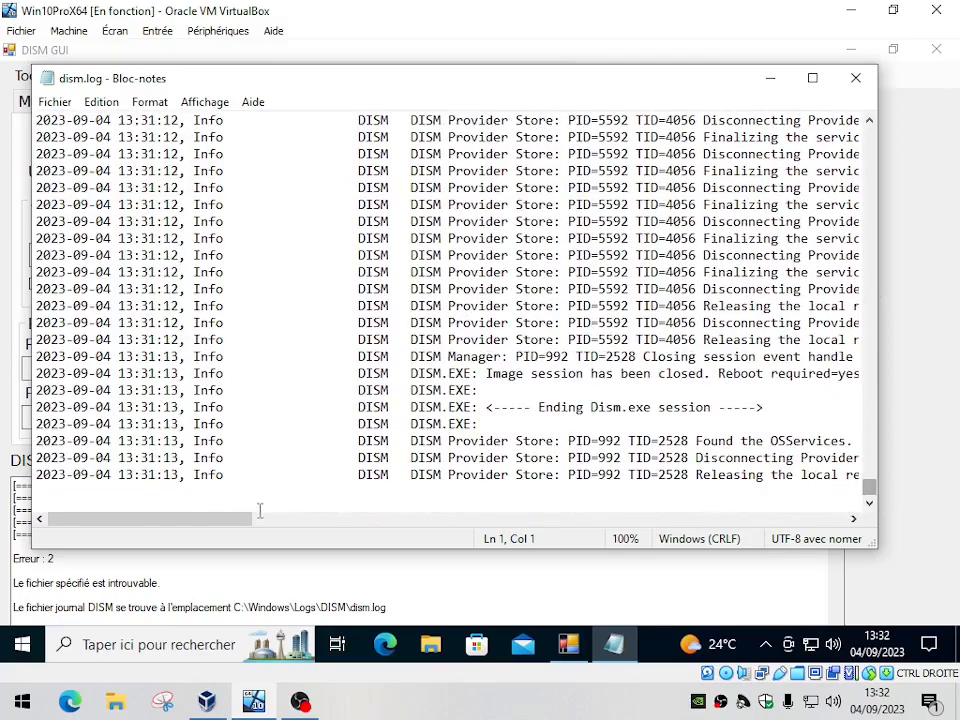
left_click_drag(246, 520, 318, 524)
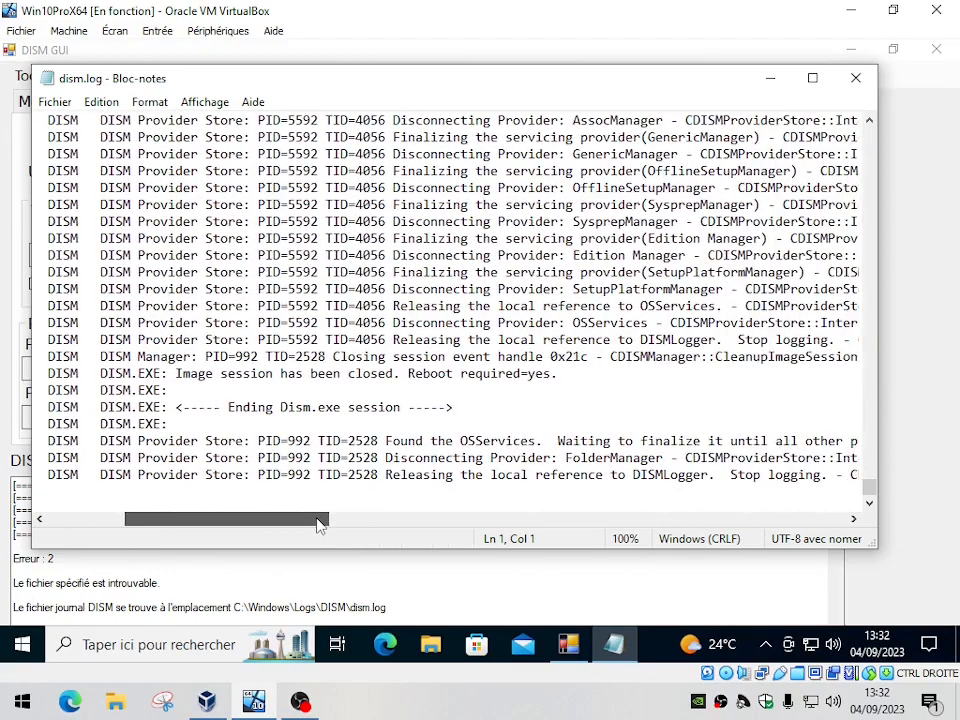
Step: Examine in dism.log how the last DISM session starts, including its full Add-Package command line
scroll(378, 495, "up", 10)
scroll(378, 495, "down", 1)
scroll(378, 495, "up", 15)
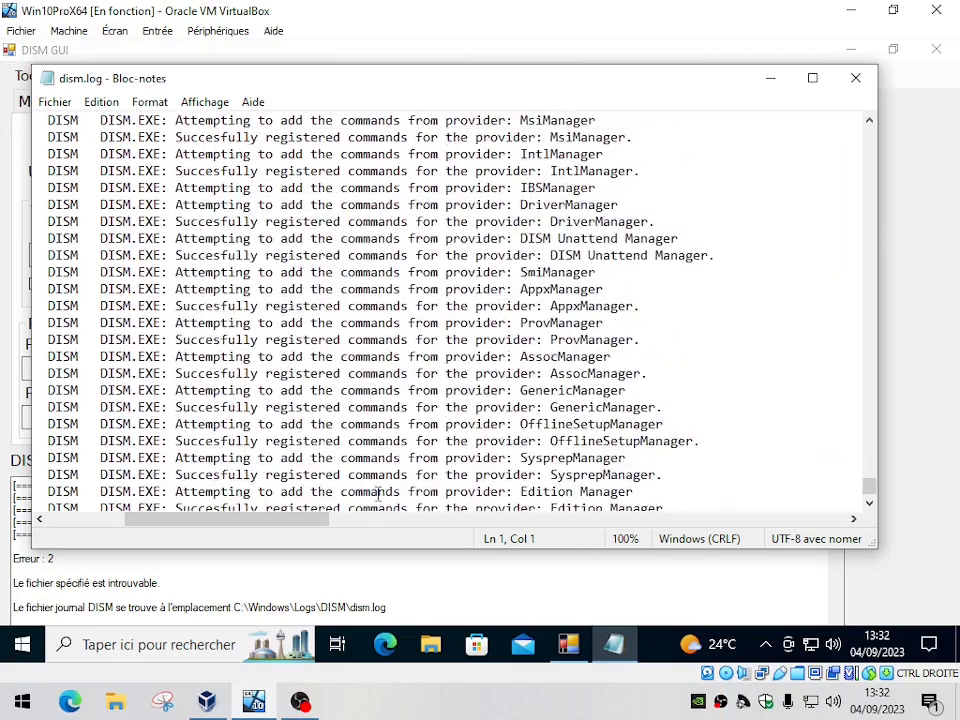
scroll(378, 495, "up", 2)
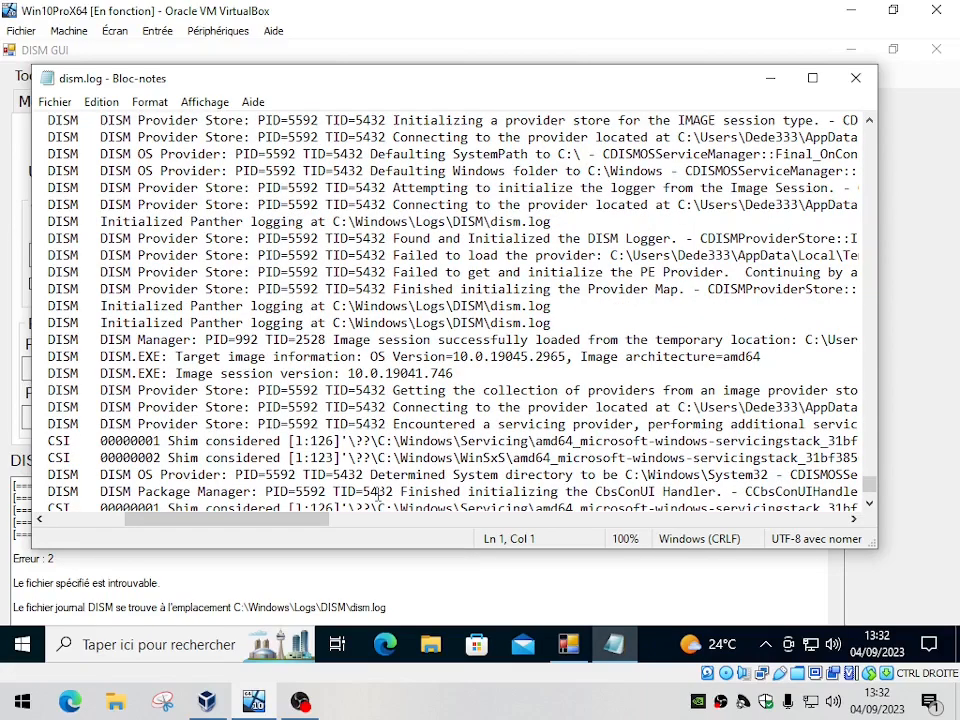
scroll(378, 495, "up", 5)
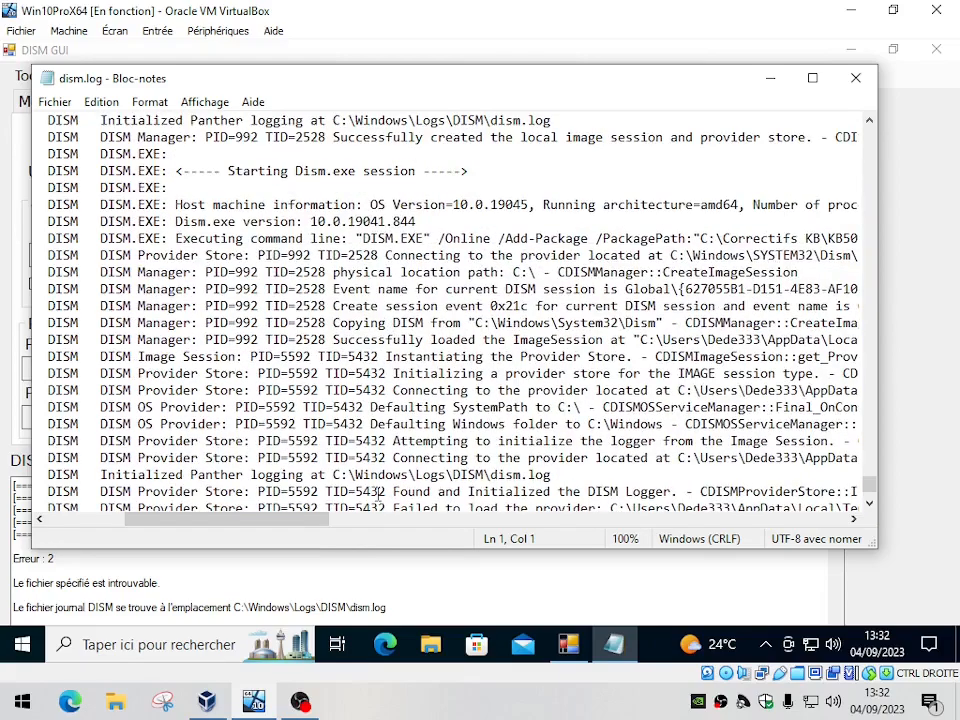
left_click_drag(236, 518, 266, 529)
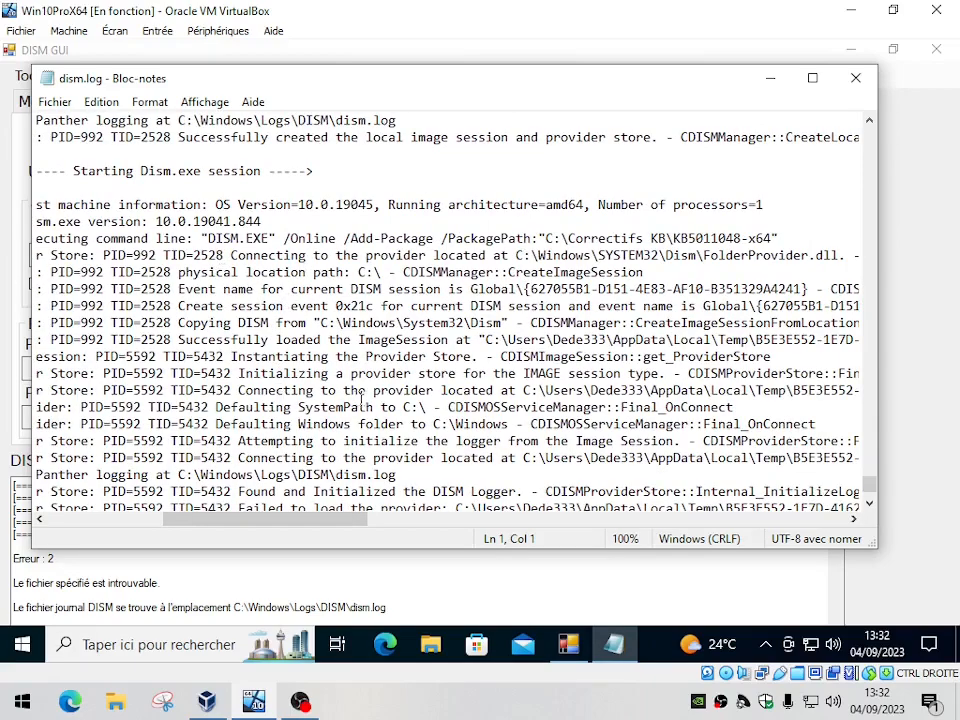
Step: Examine the dism.log entries from image session loading to the add-package processing for the package that fails to open
scroll(456, 390, "down", 1)
scroll(520, 370, "down", 4)
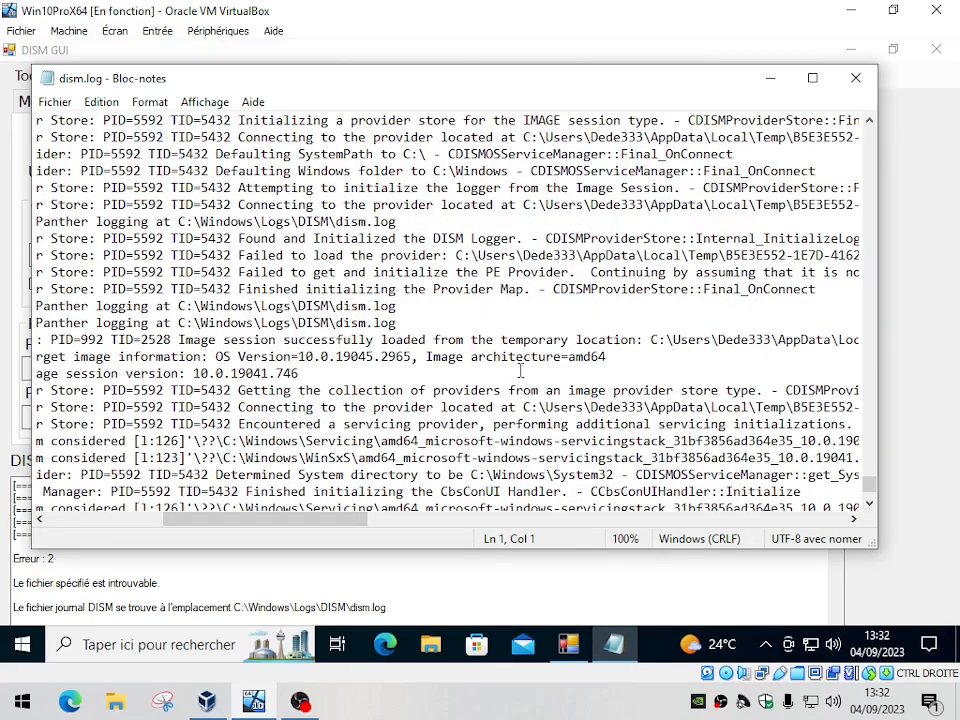
scroll(520, 370, "down", 3)
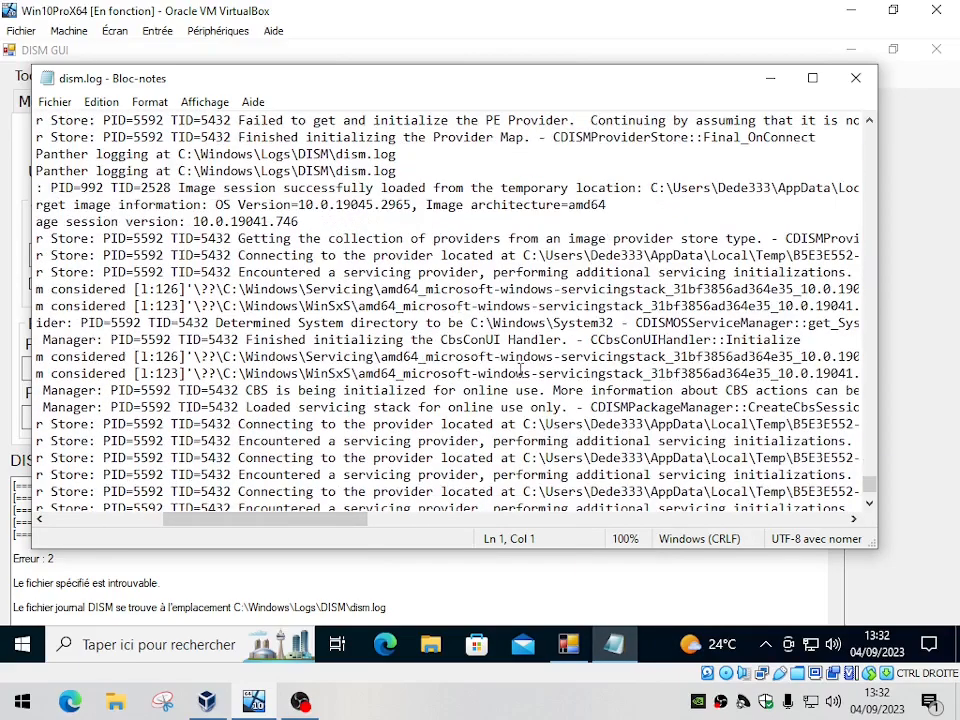
scroll(520, 370, "down", 5)
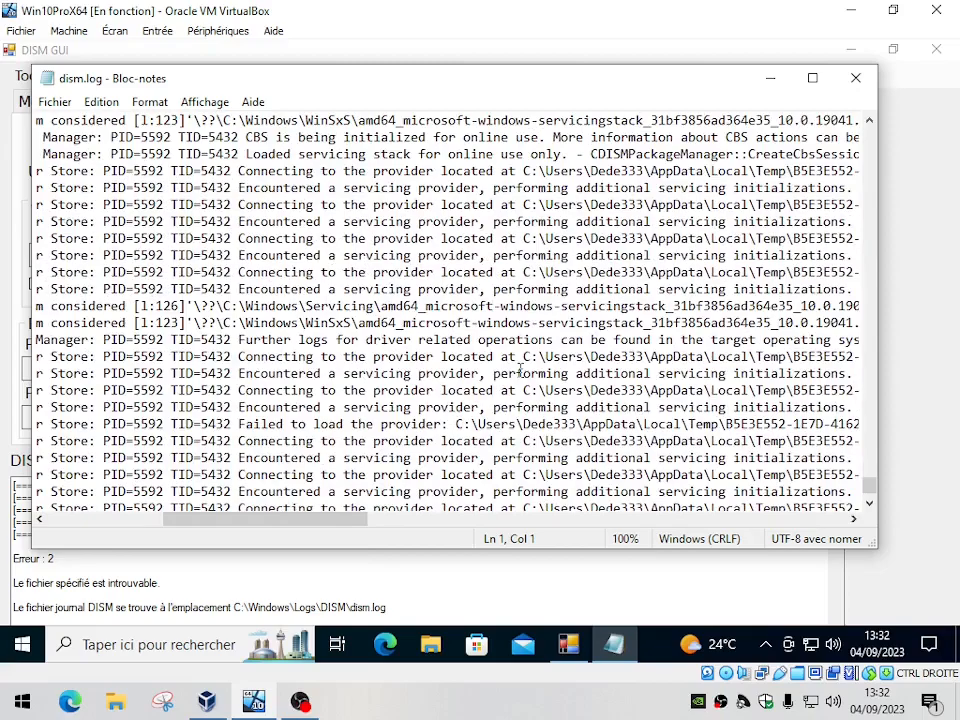
scroll(520, 370, "up", 2)
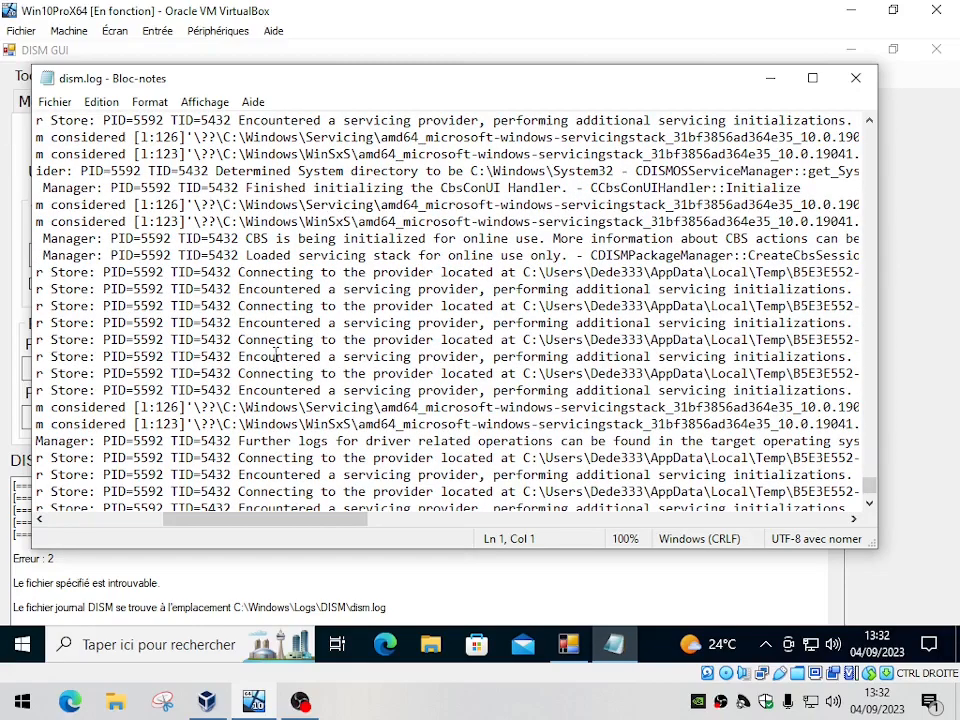
scroll(290, 414, "down", 6)
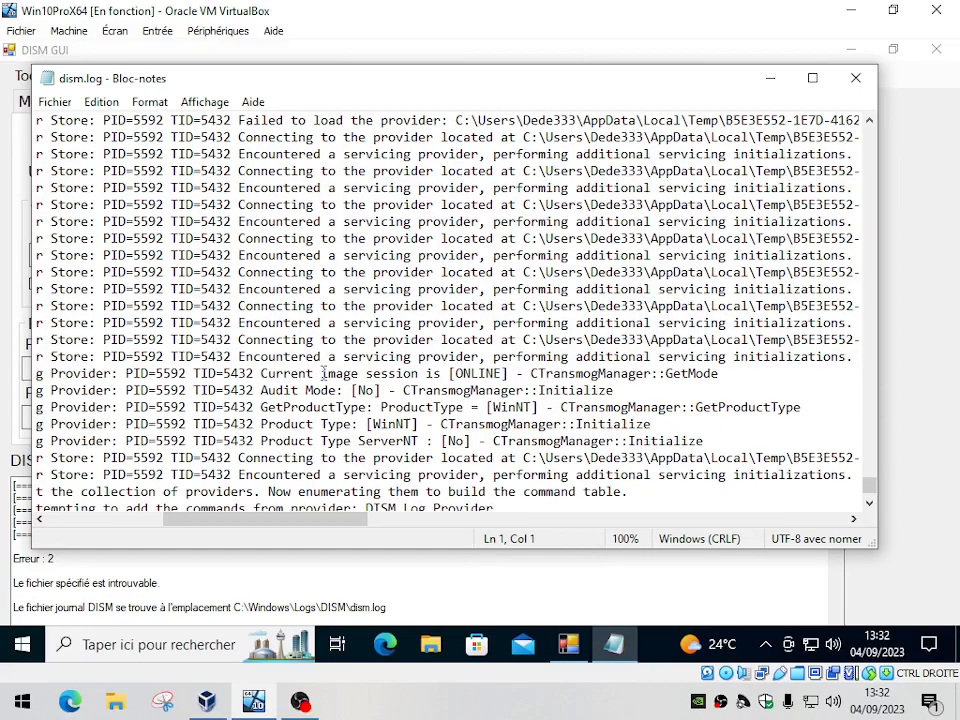
scroll(323, 372, "down", 5)
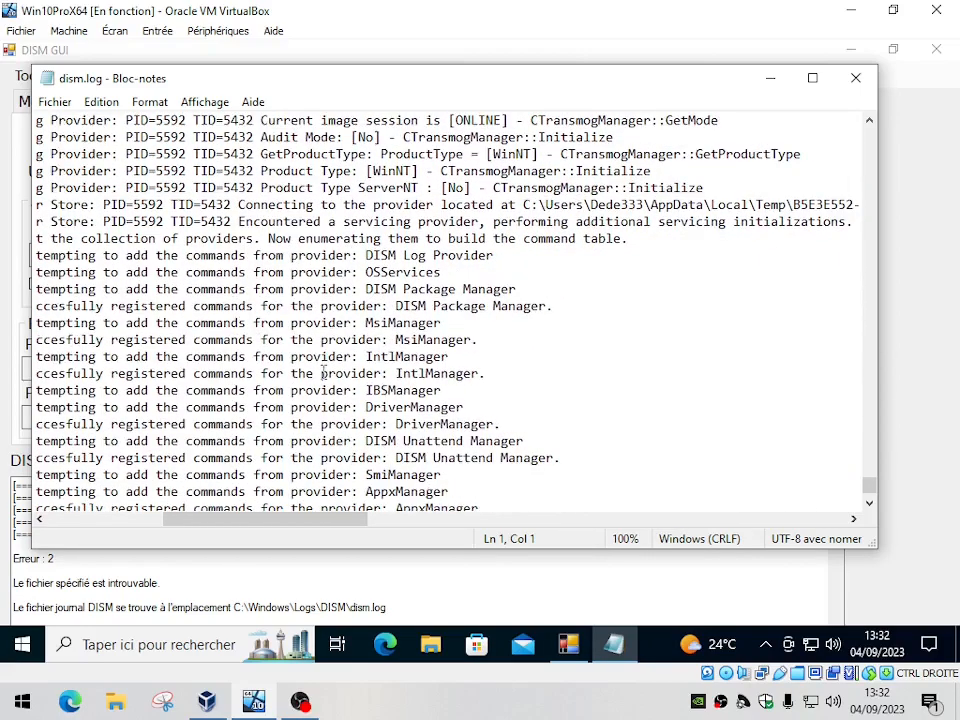
scroll(323, 372, "down", 15)
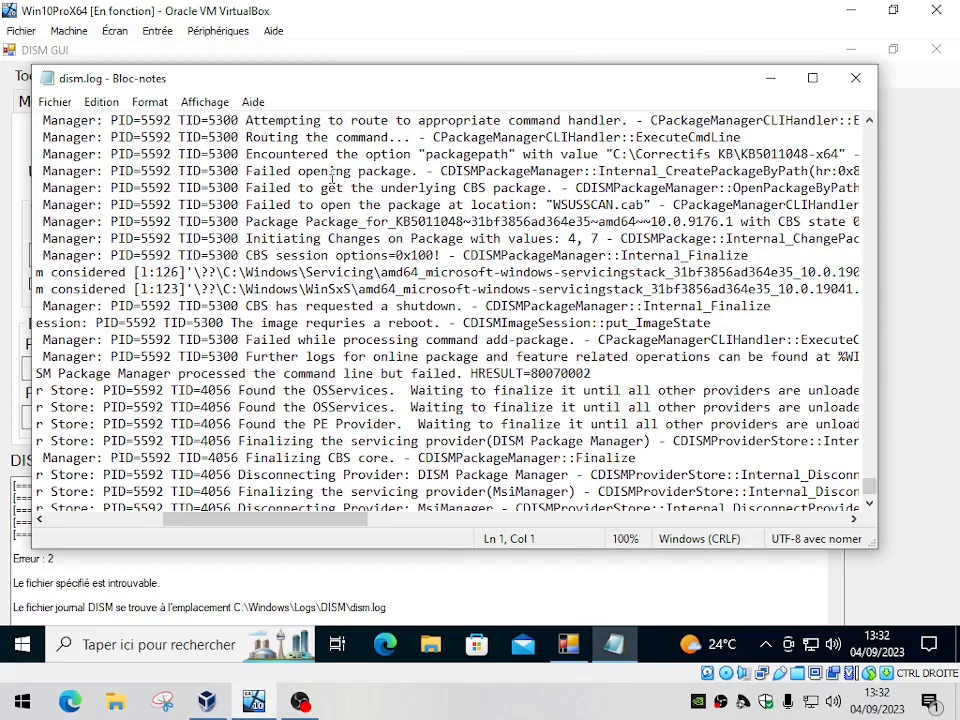
scroll(264, 186, "up", 2)
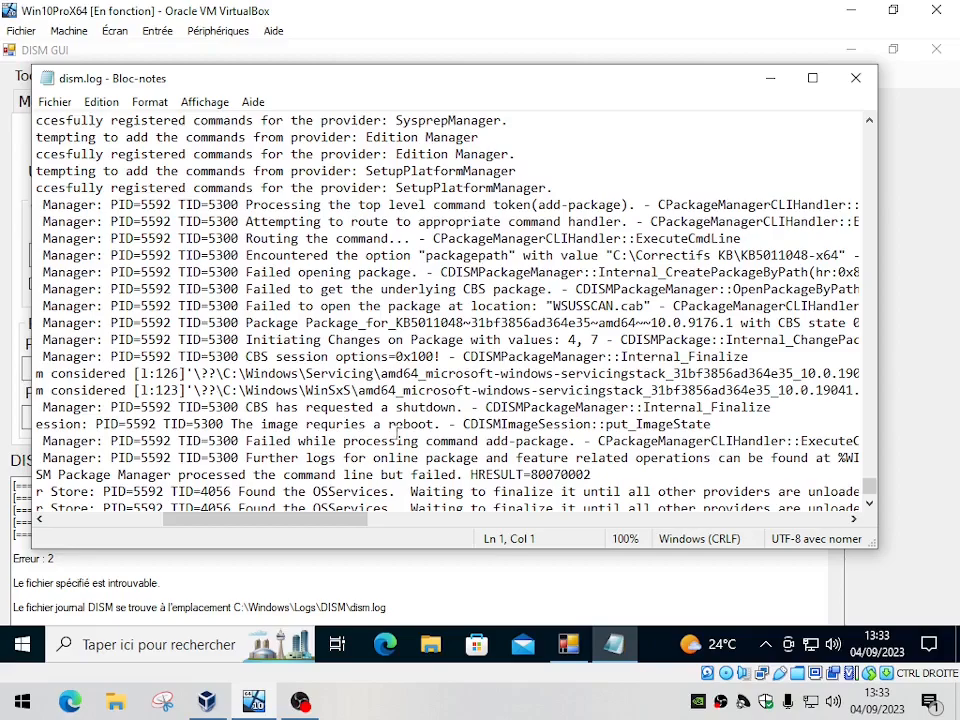
Step: Review the closing entries of the DISM session and their timestamps in dism.log, and close the log
left_click_drag(349, 525, 320, 529)
scroll(405, 457, "down", 4)
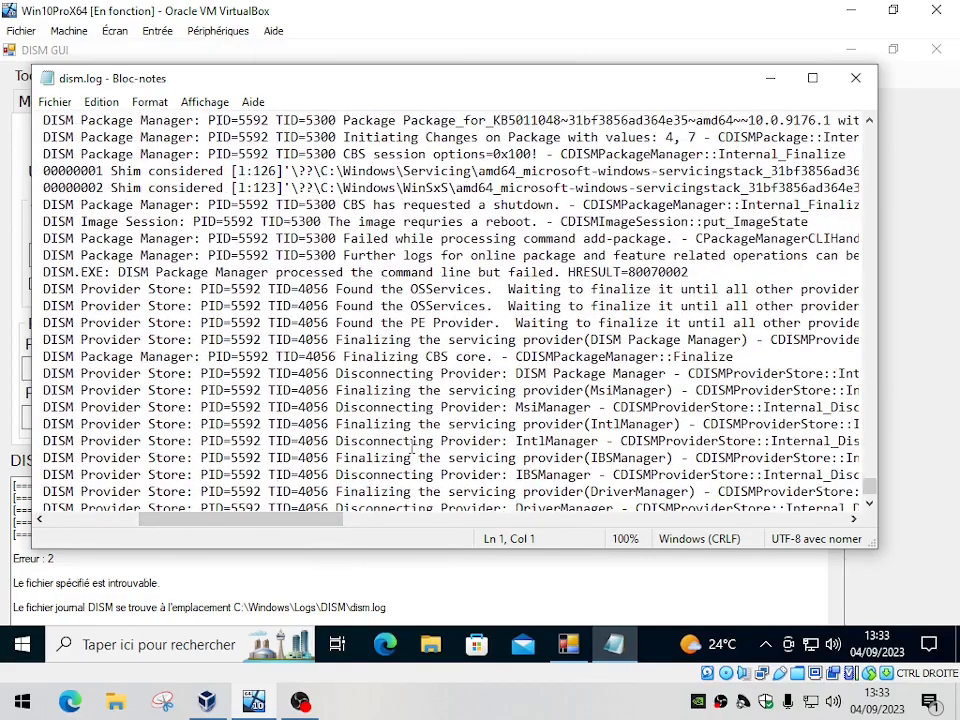
scroll(410, 450, "down", 11)
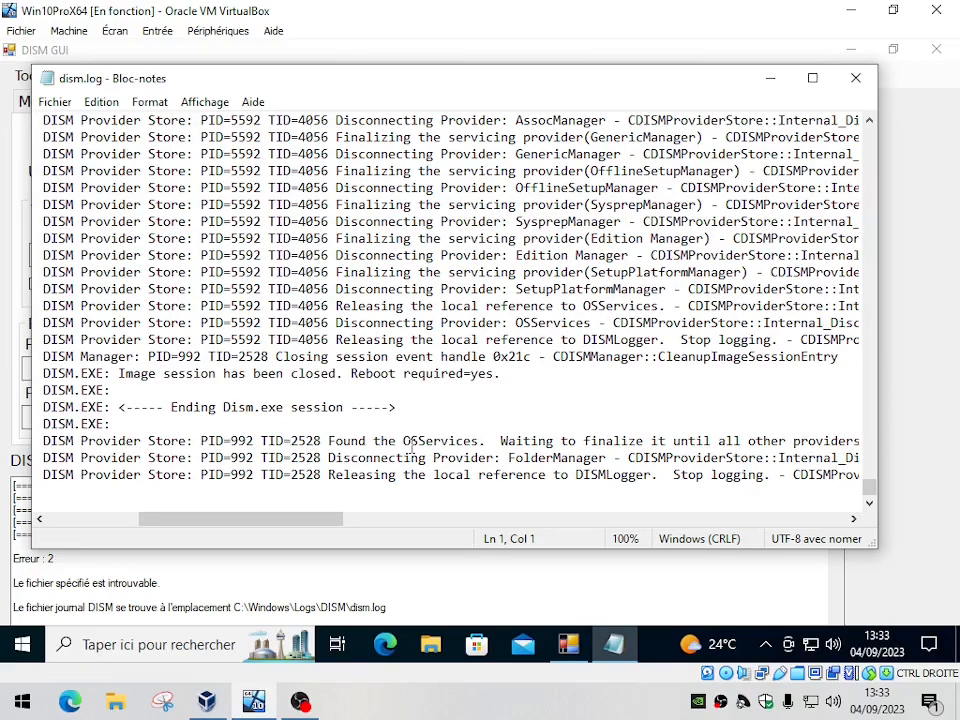
left_click_drag(328, 523, 178, 527)
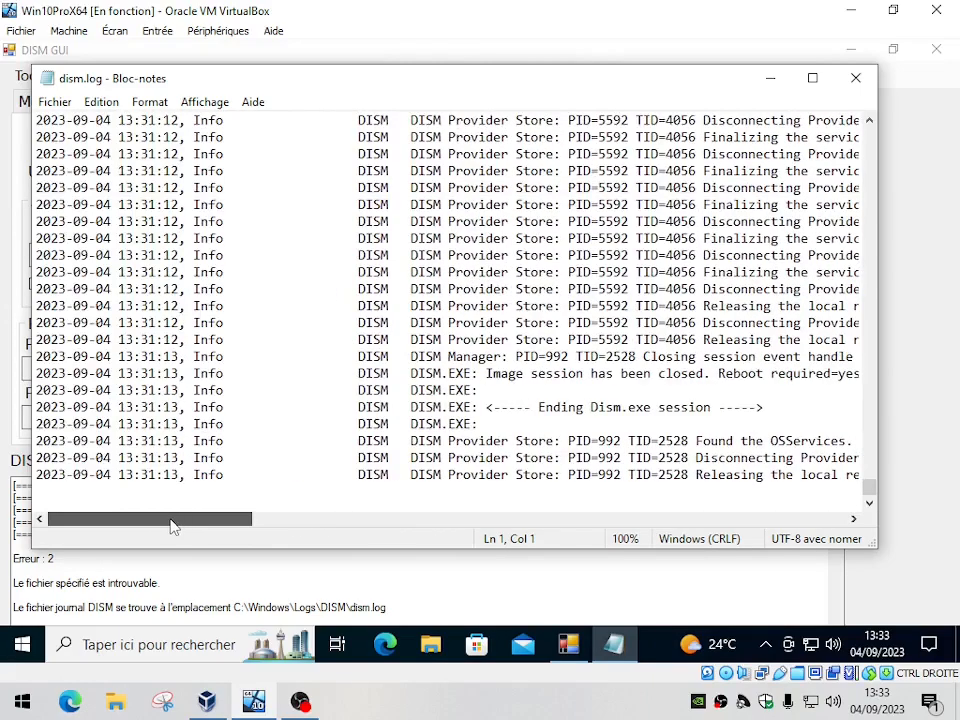
key("alt+F4")
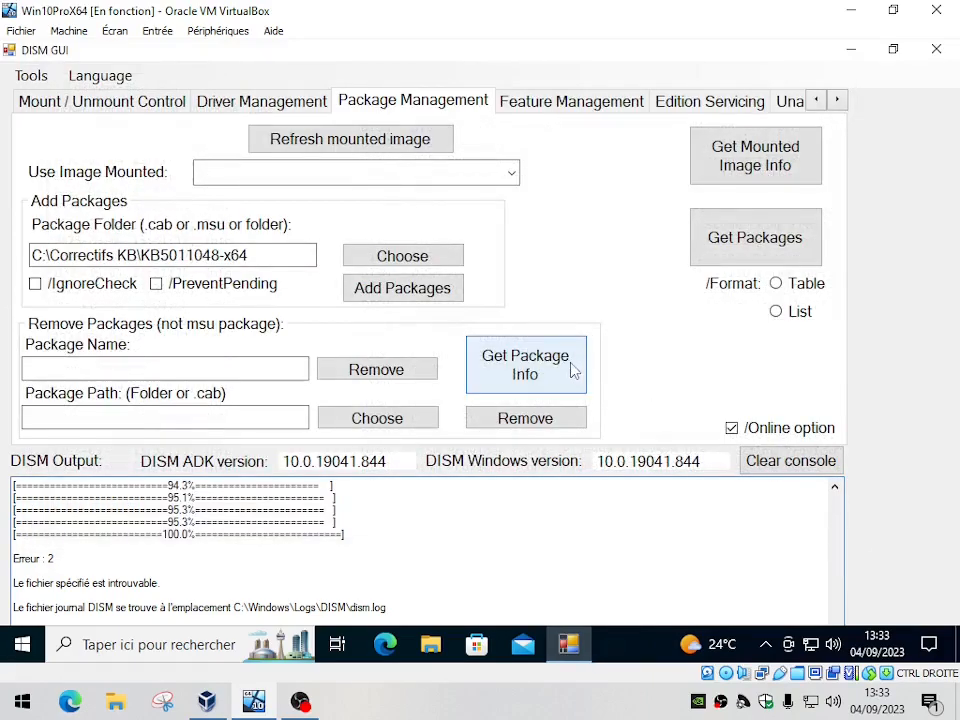
Step: Recheck the beginning of the DISM output for the CAB file that could not be opened
scroll(450, 575, "up", 15)
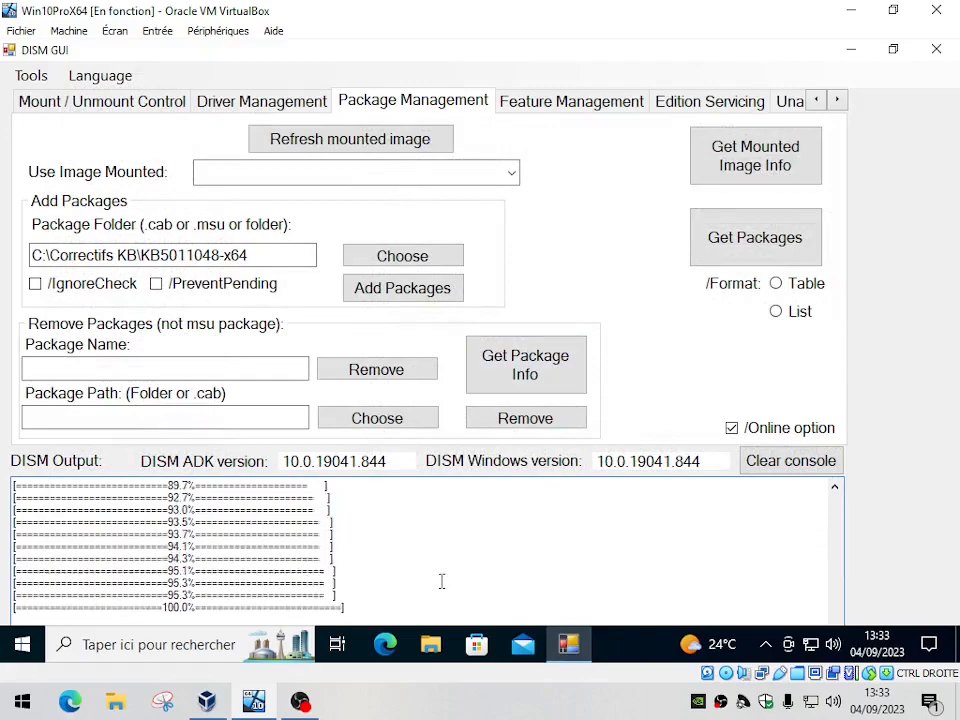
scroll(443, 579, "up", 15)
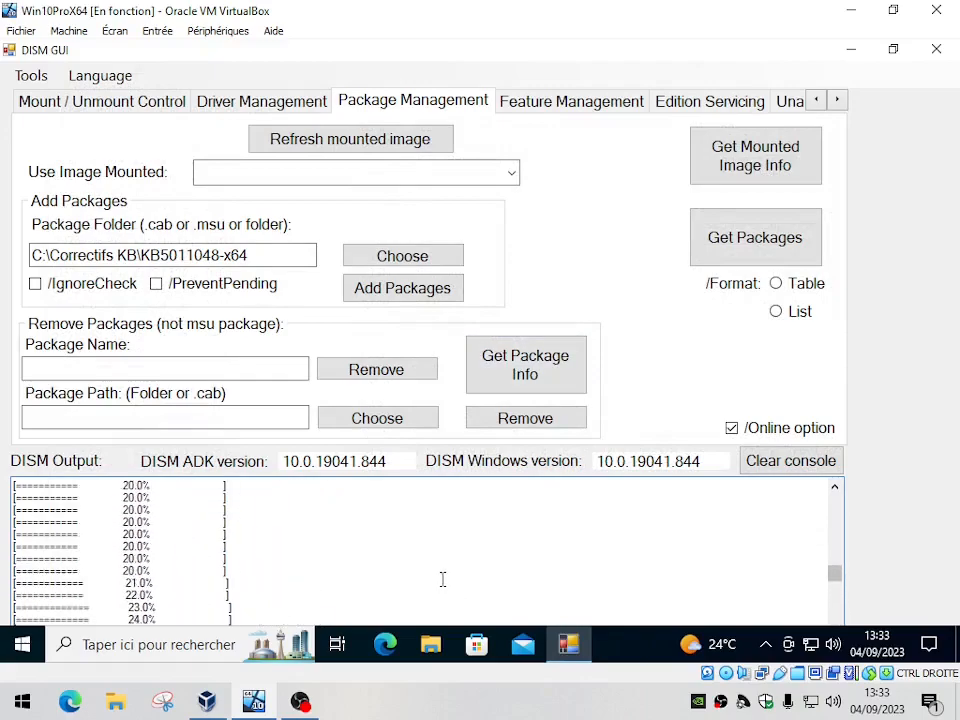
scroll(443, 579, "up", 8)
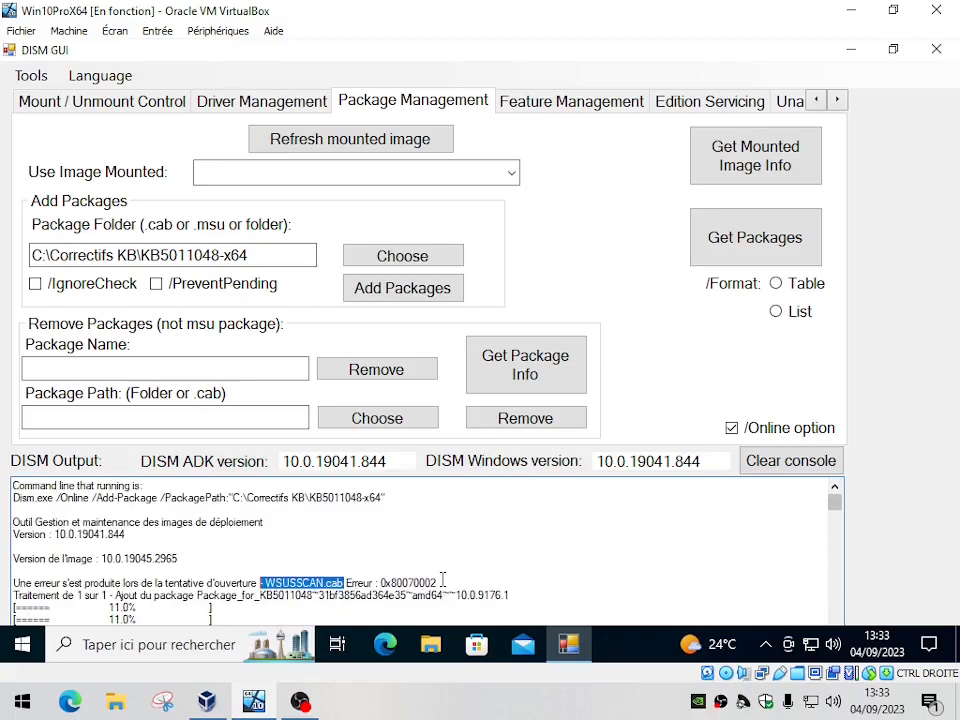
Step: Exit DISM GUI and restart Windows in the virtual machine
left_click(941, 56)
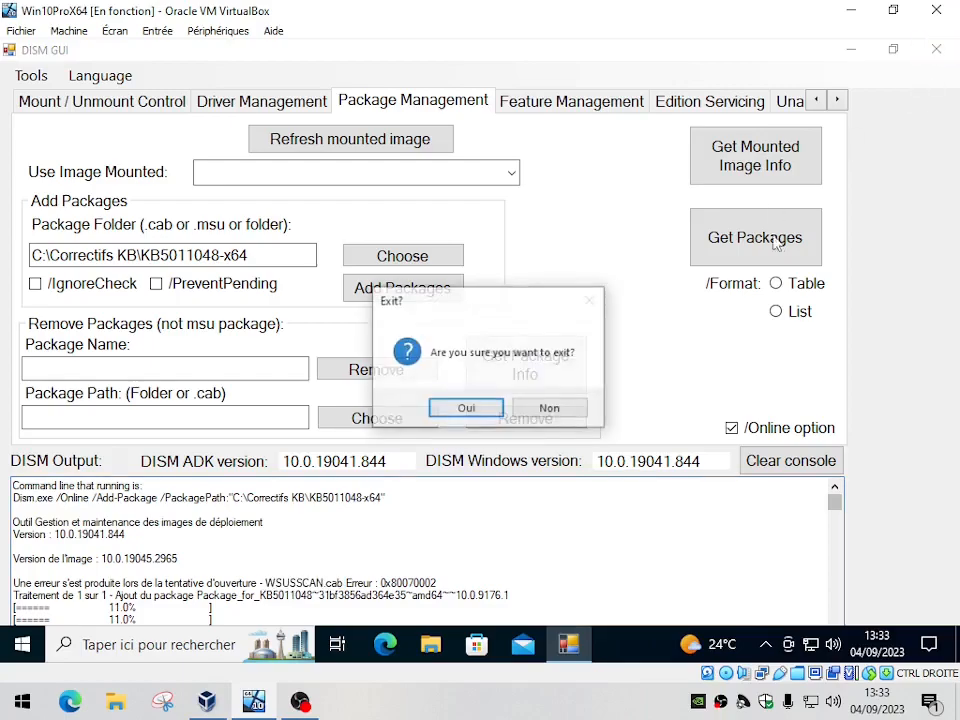
left_click(478, 409)
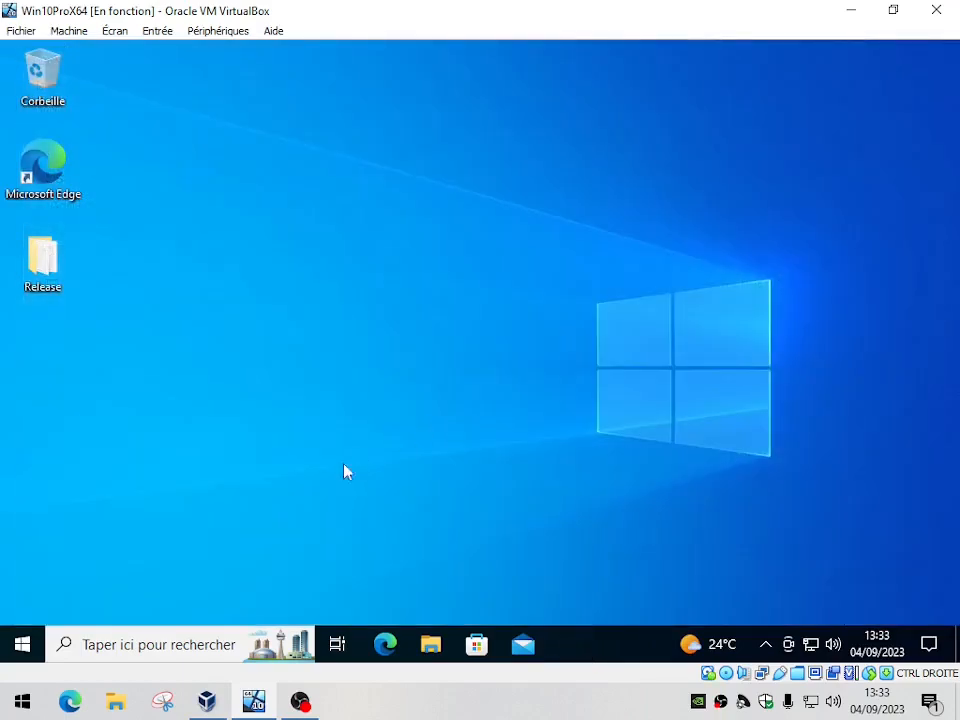
left_click(21, 645)
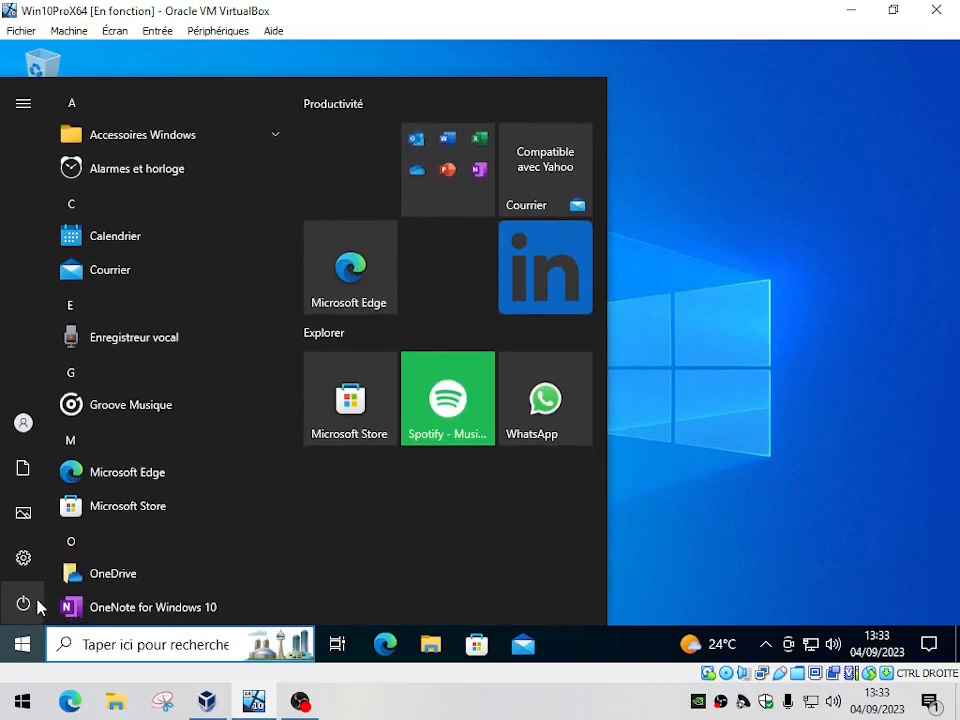
left_click(24, 606)
left_click(487, 562)
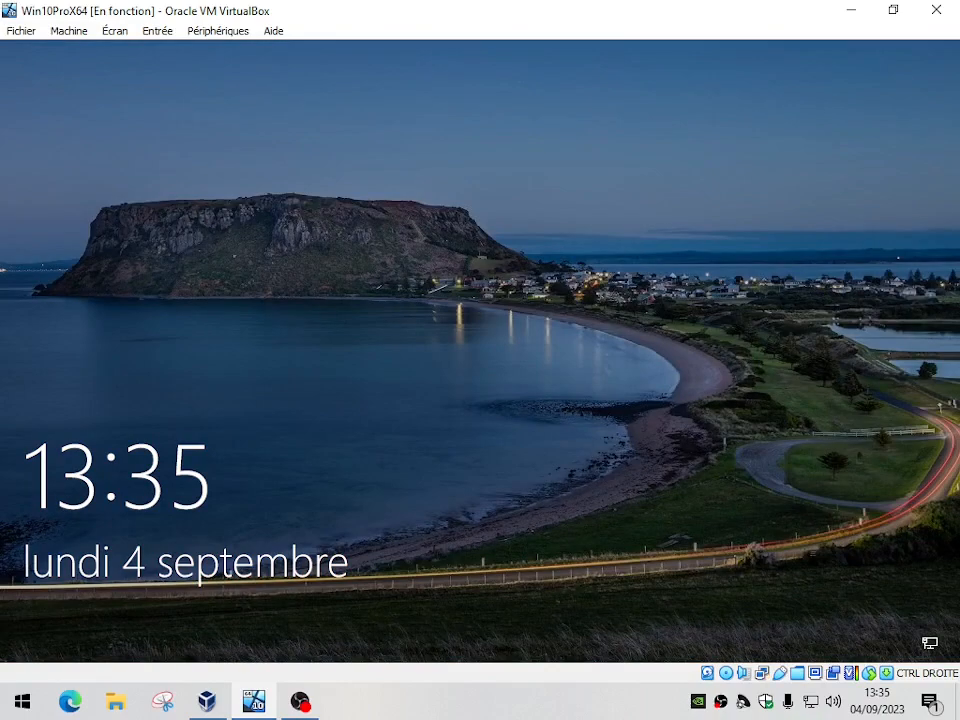
Step: Sign back in to Windows by entering the account password
left_click(825, 377)
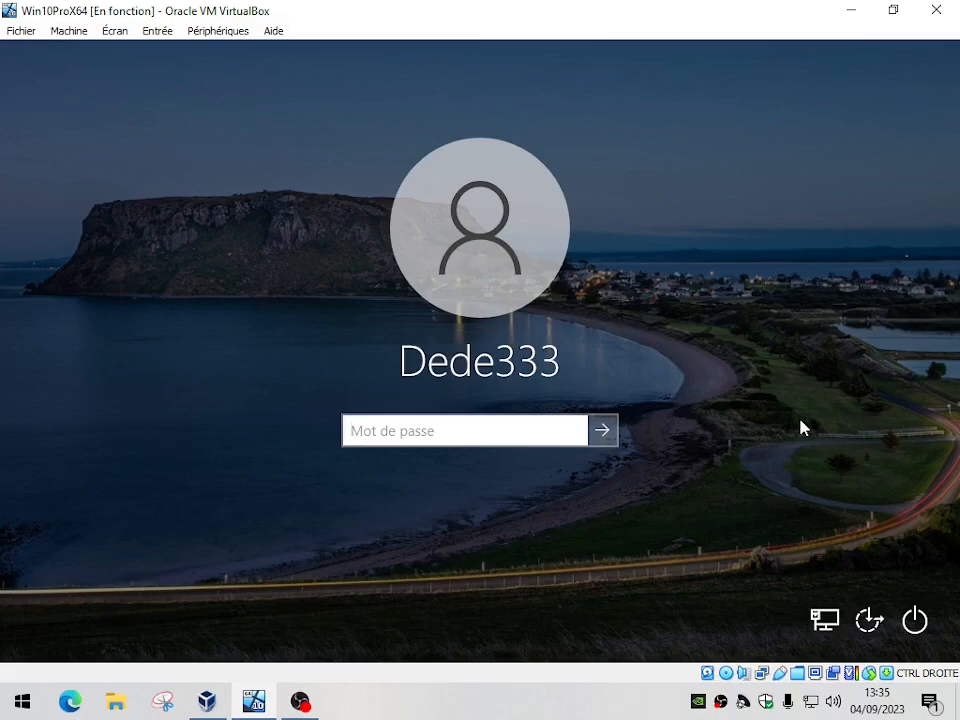
type("••••")
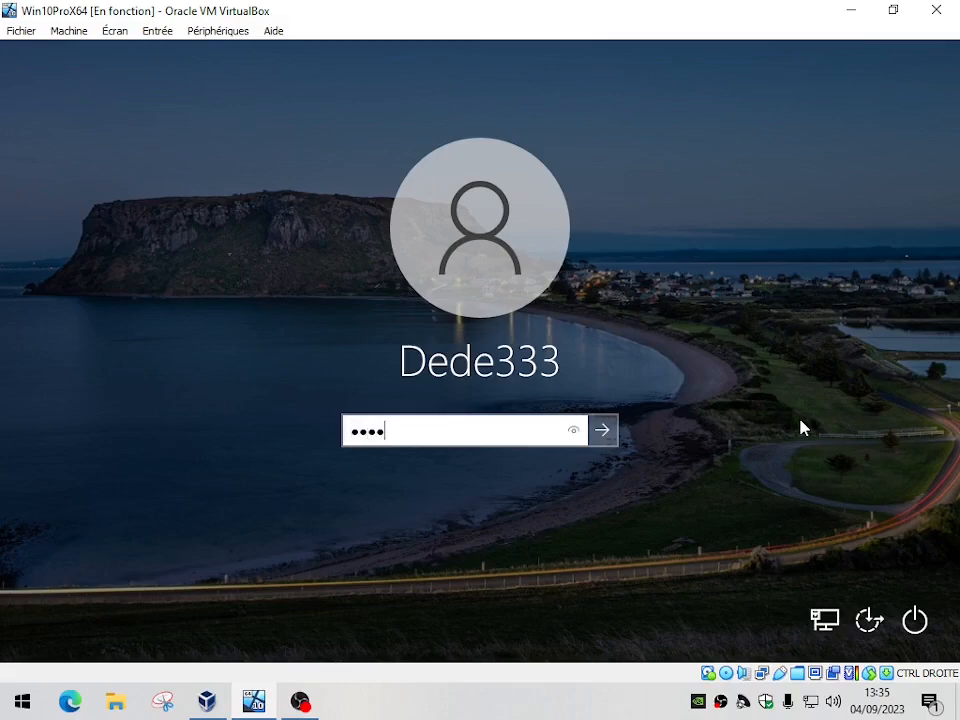
type("•••")
key("Return")
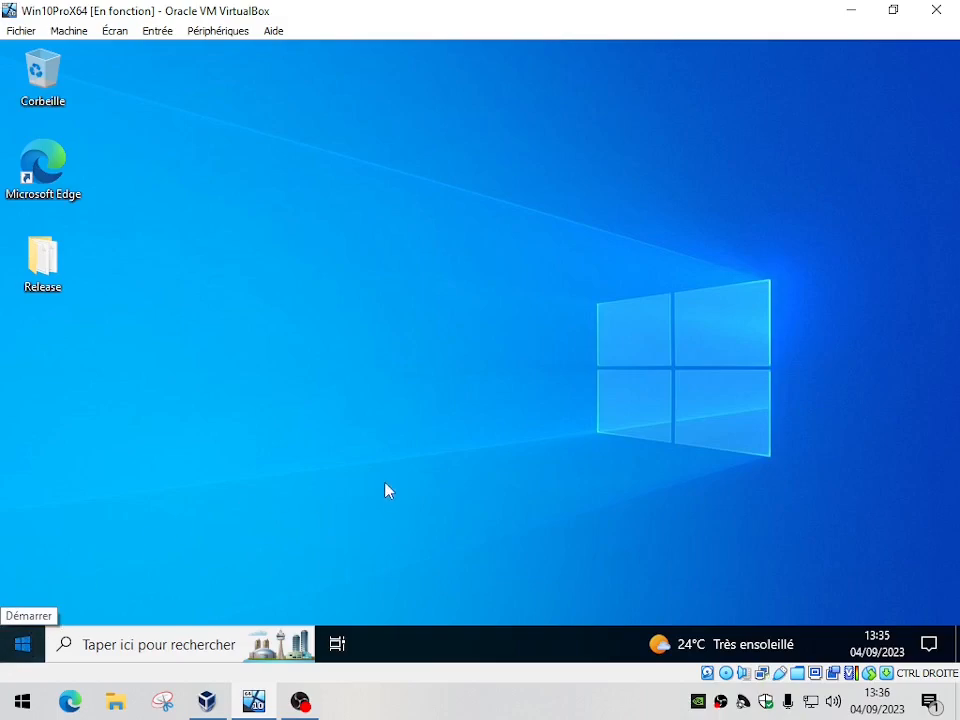
key("super")
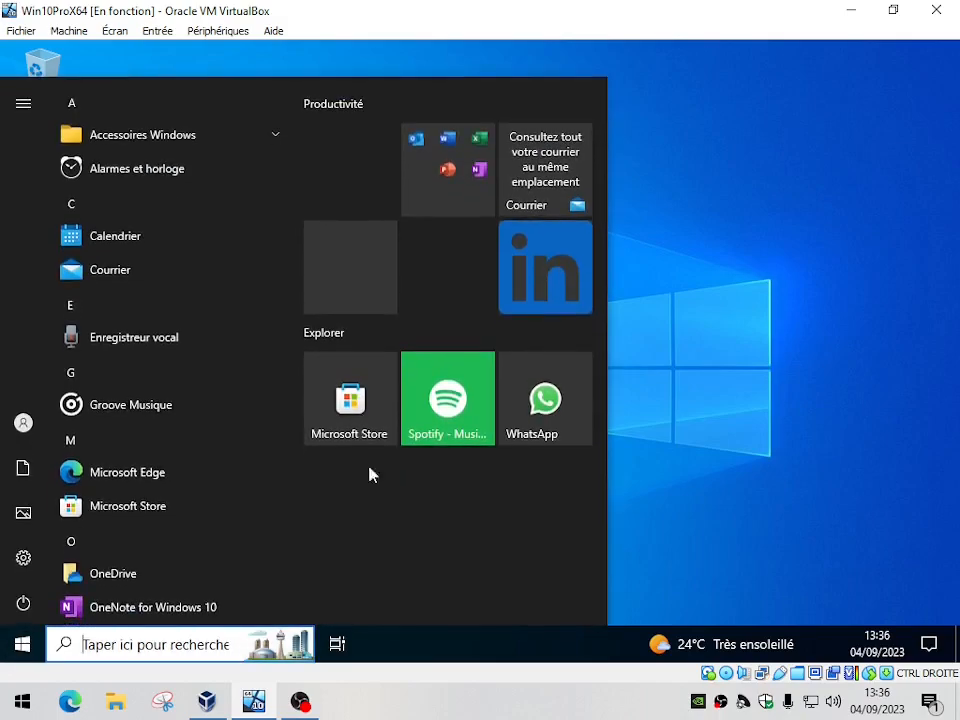
key("super")
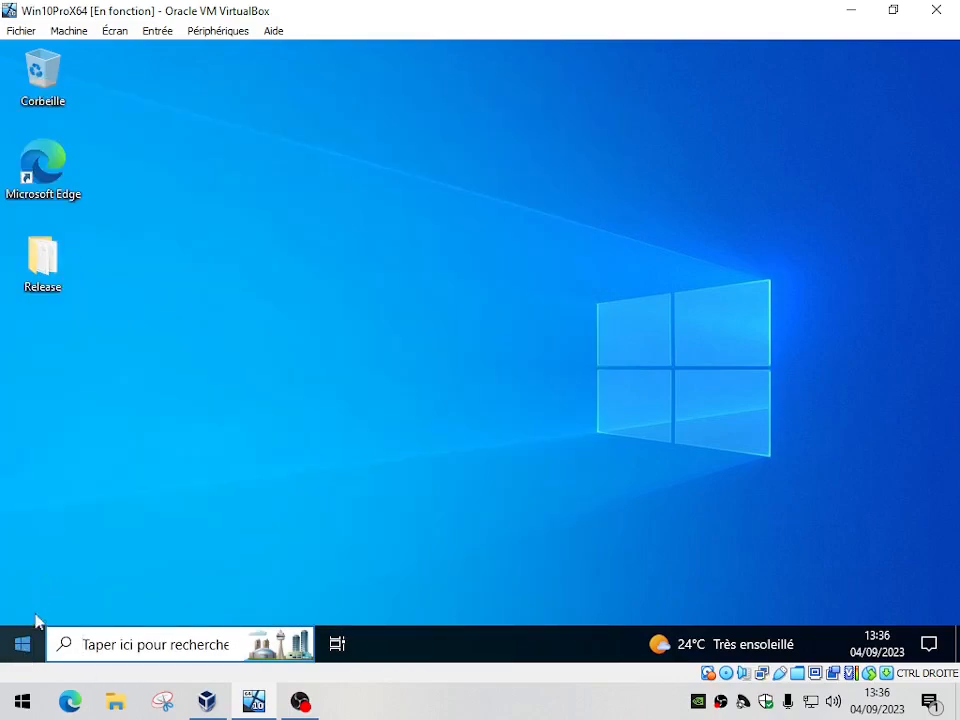
left_click(38, 614)
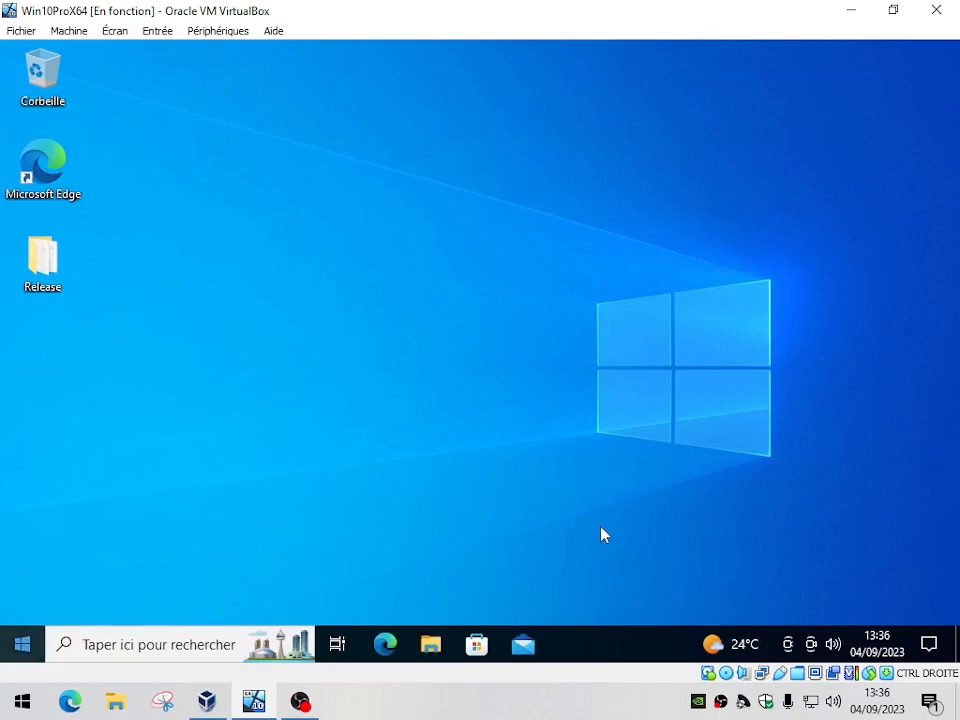
key("super+x")
left_click(276, 506)
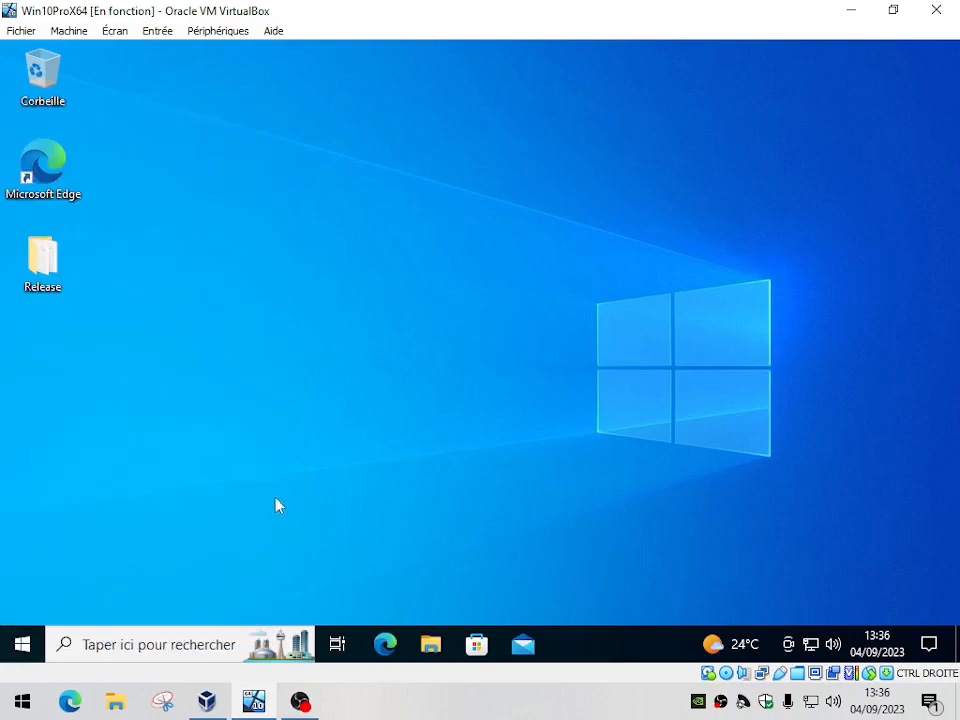
right_click(20, 645)
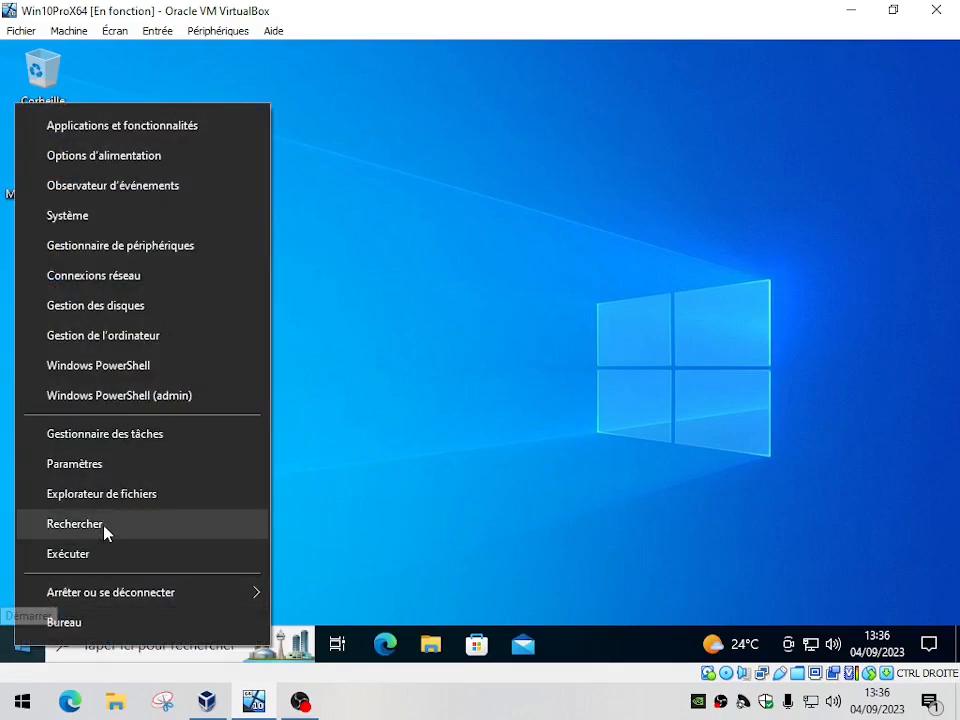
left_click(106, 496)
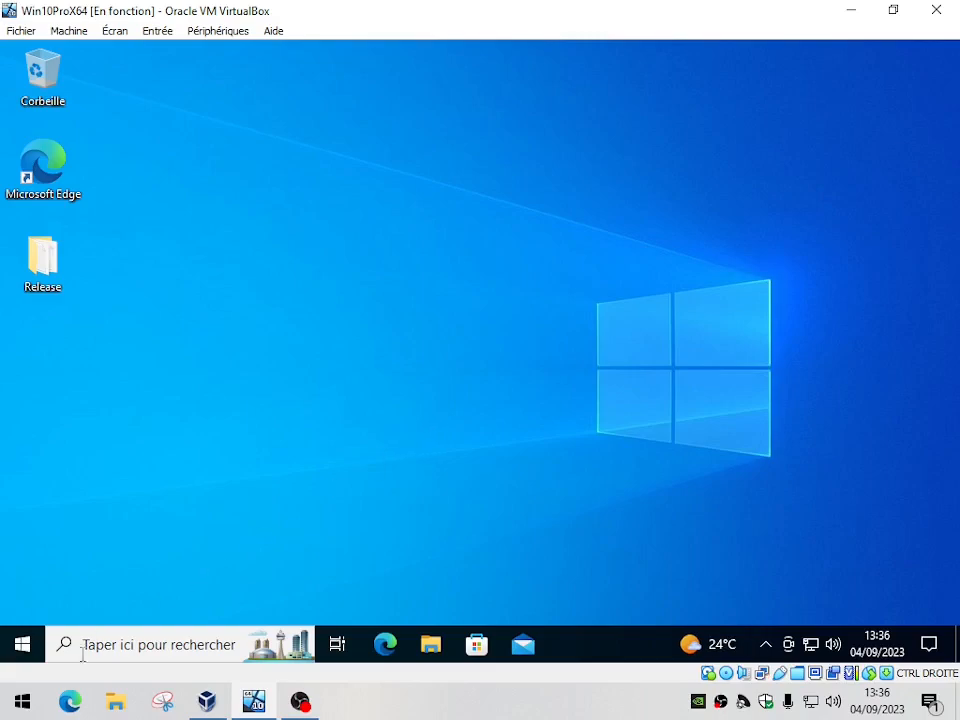
Step: Open the Run dialog, and highlight the end of target version 19045.3393 in Liste correctifs KB.txt before closing it
right_click(22, 645)
left_click(72, 558)
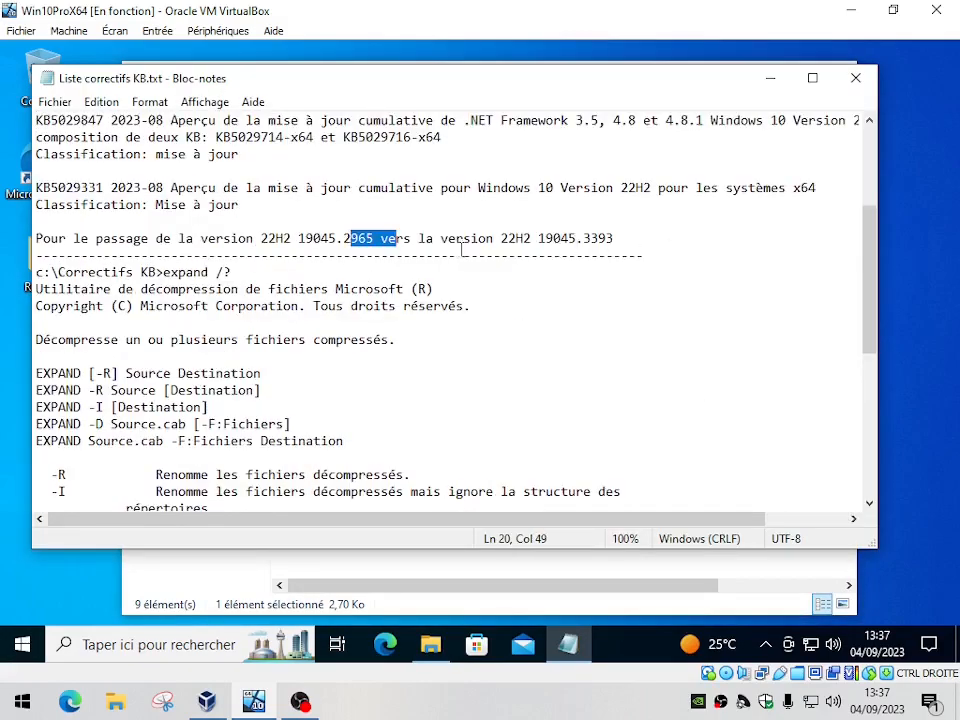
left_click(594, 270)
left_click_drag(583, 238, 615, 239)
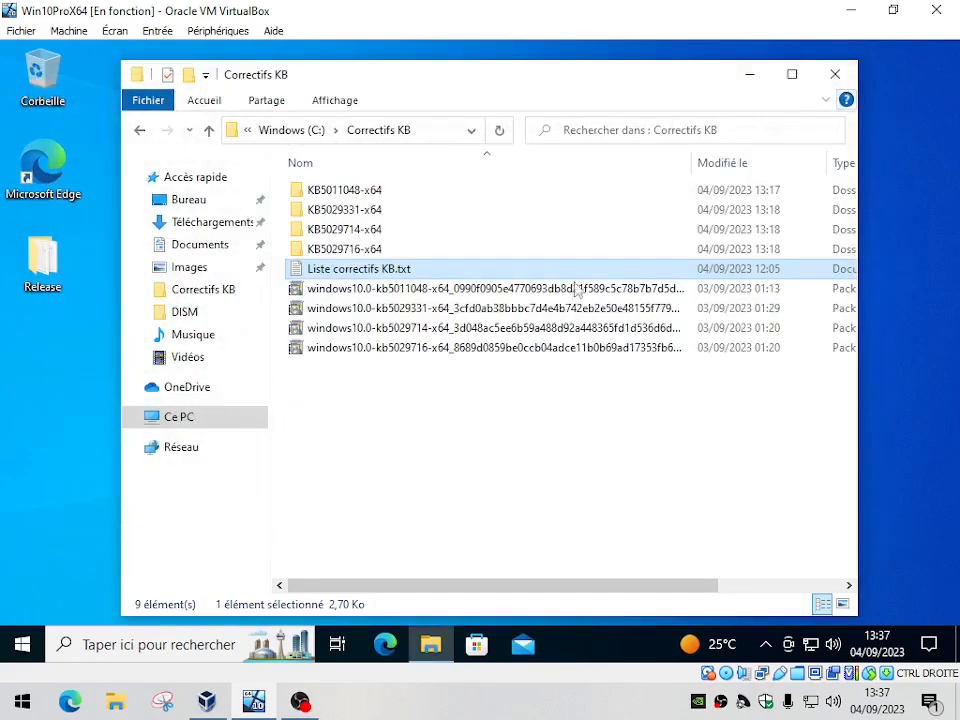
Step: Launch the windows10.0-kb5029331-x64 .msu package from the Correctifs KB folder, close the folder window and accept installing the update
left_click(424, 290)
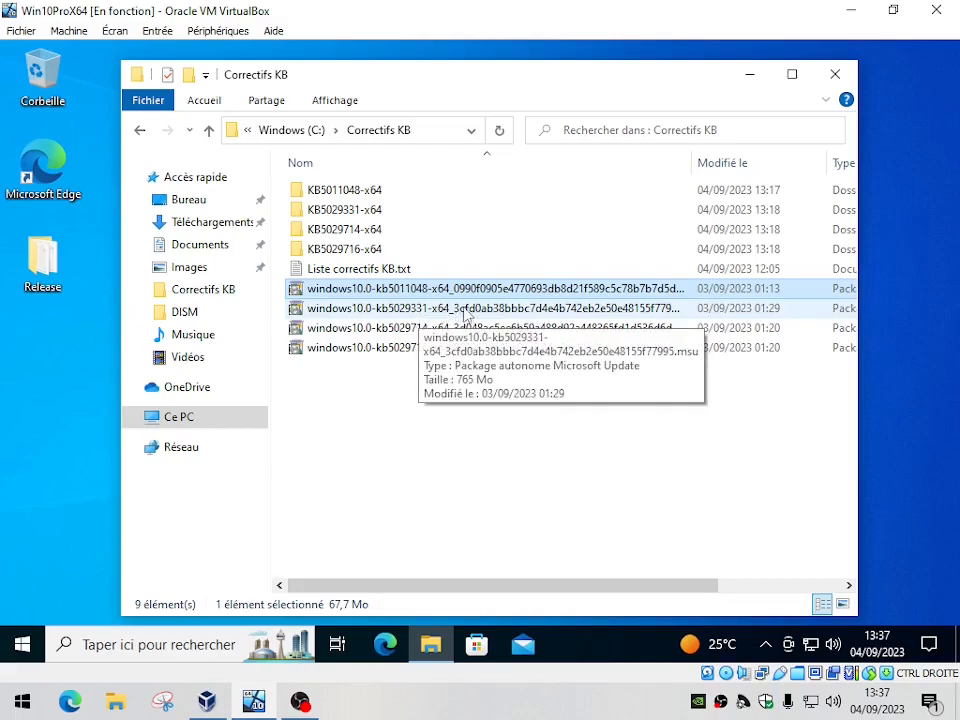
double_click(692, 162)
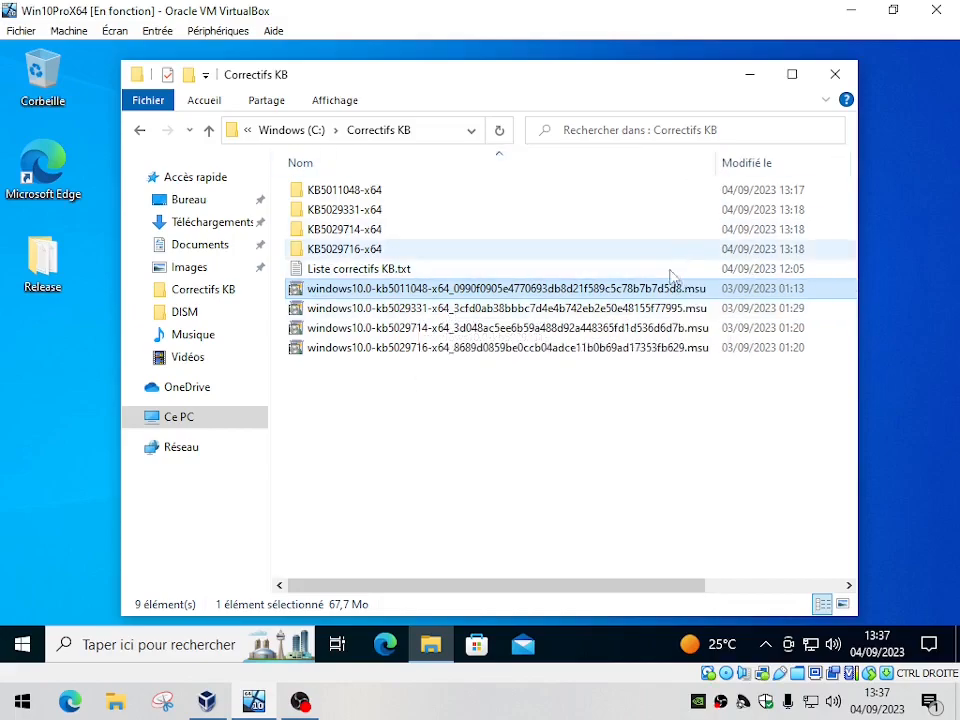
left_click(505, 312)
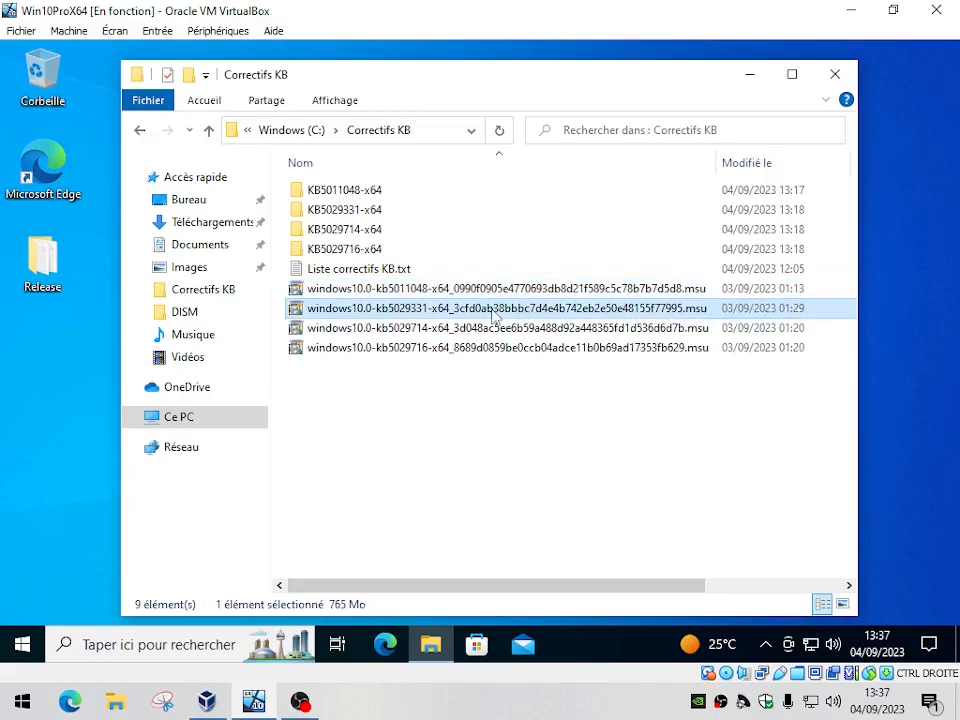
double_click(492, 316)
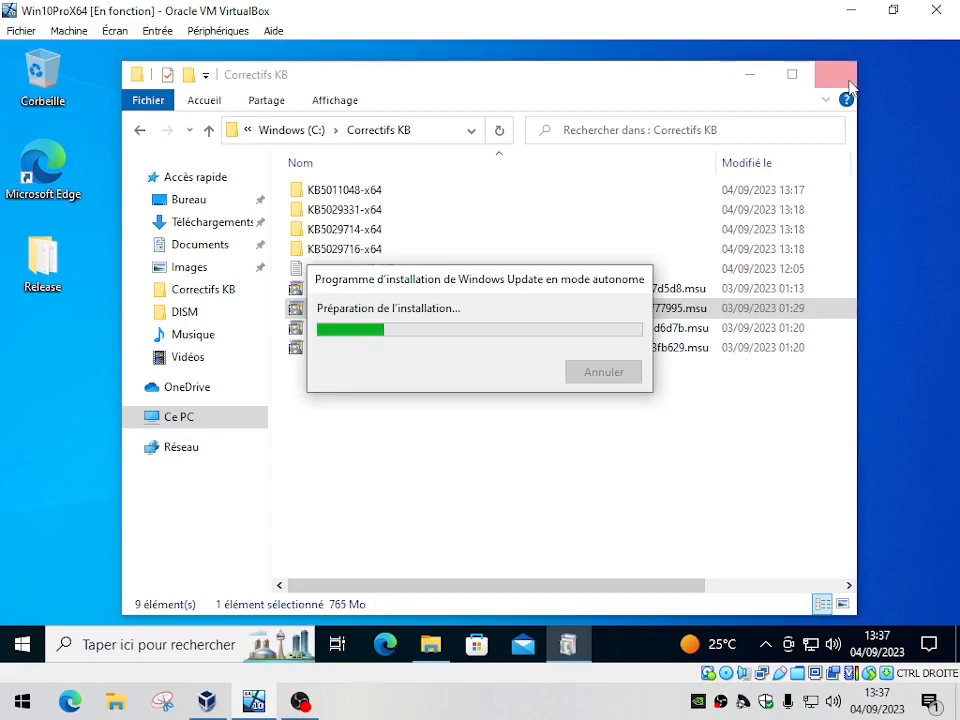
left_click(835, 74)
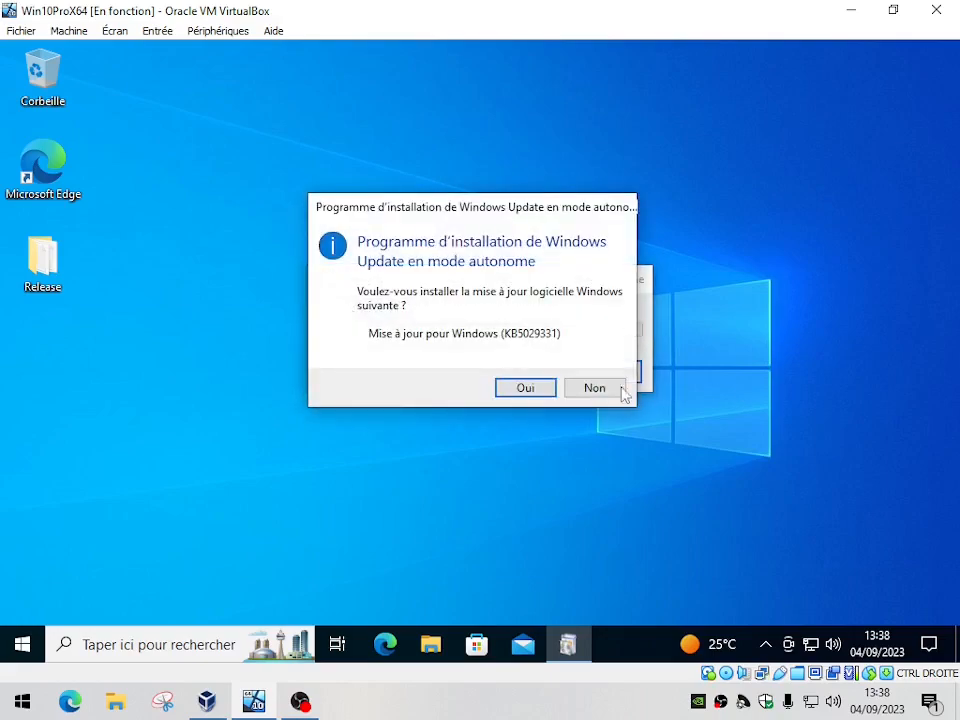
left_click(540, 390)
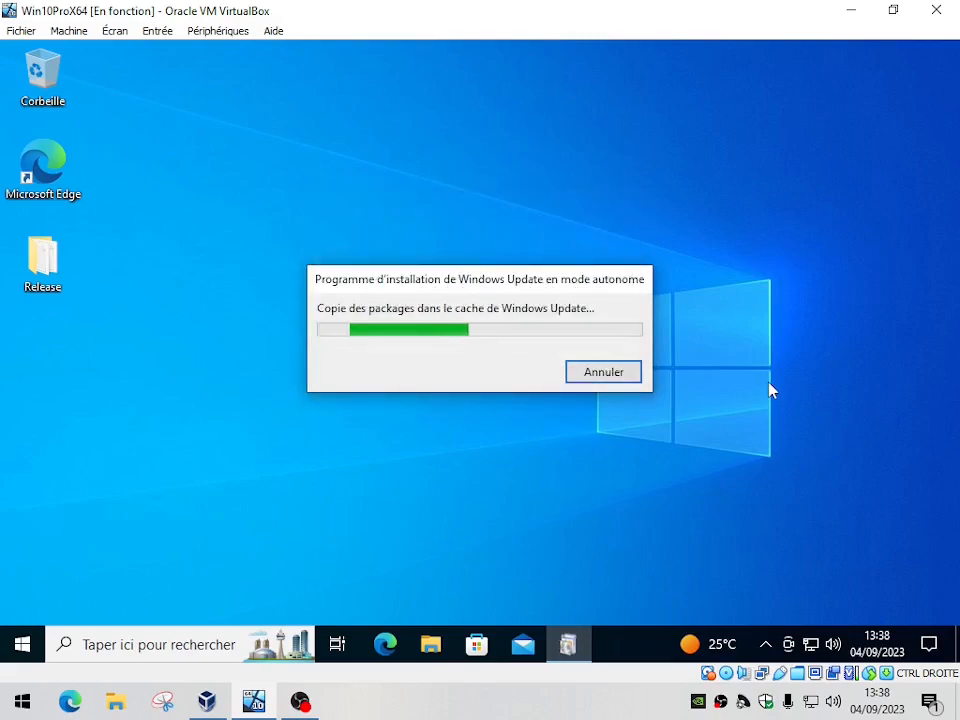